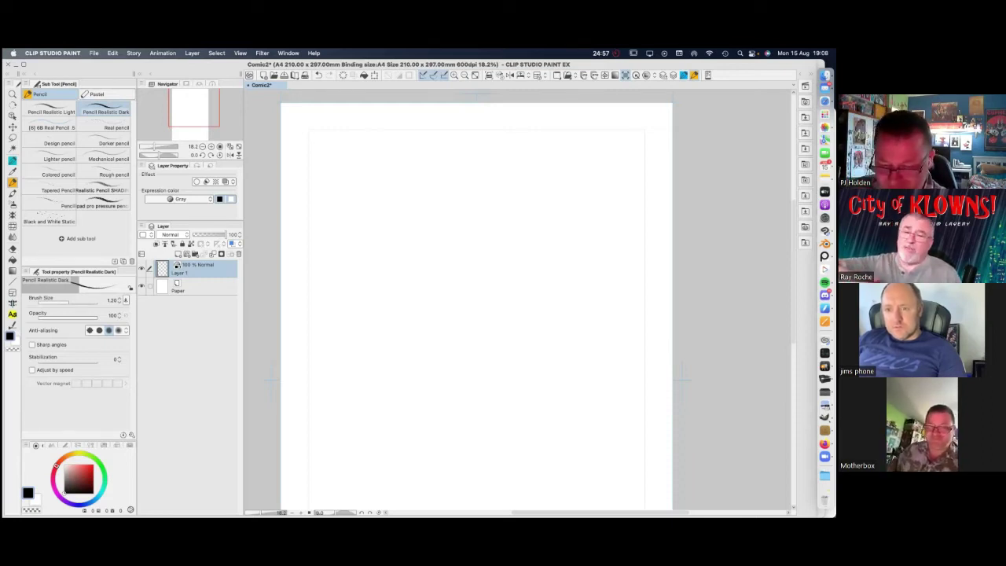
Sketch the rounded dome and sweeping brow curves of a helmeted head in pencil on the upper part of the page
mouse_move(420, 175)
left_mouse_down()
mouse_move(461, 161)
mouse_move(413, 173)
mouse_move(398, 198)
mouse_move(424, 189)
mouse_move(395, 199)
mouse_move(410, 243)
mouse_move(439, 234)
left_mouse_up()
mouse_move(401, 191)
left_mouse_down()
mouse_move(459, 158)
mouse_move(513, 156)
mouse_move(439, 232)
left_mouse_up()
left_click_drag(443, 192, 457, 176)
mouse_move(472, 163)
left_mouse_down()
mouse_move(533, 158)
mouse_move(562, 271)
left_mouse_up()
left_click_drag(429, 253, 502, 195)
mouse_move(484, 206)
left_mouse_down()
mouse_move(462, 241)
mouse_move(433, 256)
mouse_move(444, 270)
mouse_move(429, 264)
mouse_move(448, 269)
mouse_move(417, 273)
mouse_move(405, 252)
left_mouse_up()
Add the ruled forehead plate, jagged nose guard and slanting cheek lines to the helmeted head
mouse_move(402, 214)
left_mouse_down()
mouse_move(404, 254)
mouse_move(425, 238)
mouse_move(427, 201)
left_mouse_up()
mouse_move(396, 215)
left_mouse_down()
mouse_move(426, 202)
mouse_move(422, 242)
left_mouse_up()
mouse_move(428, 206)
left_mouse_down()
mouse_move(431, 233)
mouse_move(416, 241)
mouse_move(409, 231)
left_mouse_up()
left_click_drag(462, 250, 477, 191)
left_click_drag(433, 233, 519, 169)
left_click_drag(458, 246, 493, 306)
left_click_drag(406, 269, 419, 301)
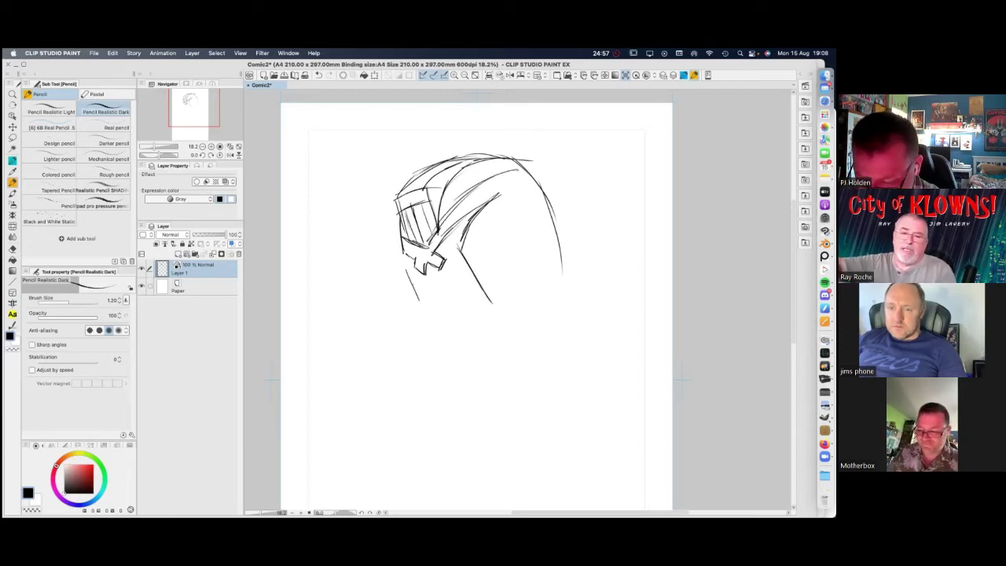
Darken the visor around the nose guard and the front cheek edge, and add a curve beneath the nose
mouse_move(407, 265)
left_mouse_down()
mouse_move(424, 307)
mouse_move(418, 285)
mouse_move(471, 268)
left_mouse_up()
mouse_move(444, 236)
left_mouse_down()
mouse_move(453, 263)
mouse_move(453, 238)
left_mouse_up()
left_click_drag(483, 206, 454, 228)
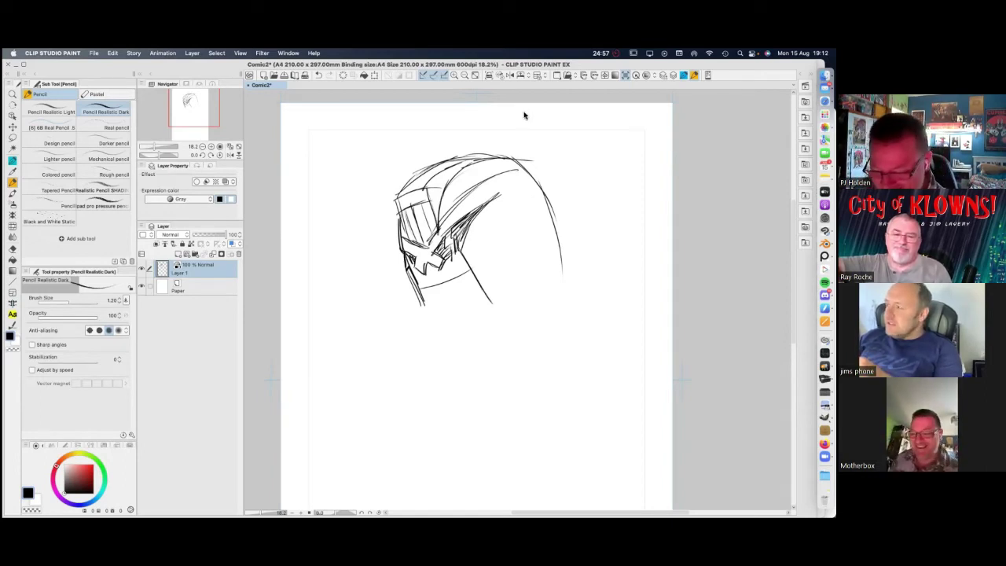
Sketch the nose underside, shaded front cheek and chin outline below the helmet's visor
mouse_move(425, 270)
left_mouse_down()
mouse_move(440, 291)
mouse_move(458, 281)
mouse_move(443, 294)
left_mouse_up()
mouse_move(438, 286)
left_mouse_down()
mouse_move(448, 298)
mouse_move(488, 305)
mouse_move(472, 291)
left_mouse_up()
left_click_drag(467, 286, 473, 292)
mouse_move(457, 276)
left_mouse_down()
mouse_move(467, 286)
mouse_move(442, 308)
mouse_move(447, 336)
mouse_move(426, 301)
mouse_move(438, 305)
mouse_move(452, 352)
mouse_move(480, 363)
left_mouse_up()
left_click(472, 358)
mouse_move(450, 331)
left_mouse_down()
mouse_move(470, 318)
mouse_move(432, 288)
mouse_move(437, 297)
left_mouse_up()
Strengthen the cheek guard's edge, the slanted visor lines and the front edge of the helmet
left_click_drag(486, 252, 464, 295)
left_click_drag(490, 198, 461, 241)
left_click_drag(472, 202, 432, 250)
left_click_drag(470, 211, 399, 256)
left_click_drag(403, 214, 398, 247)
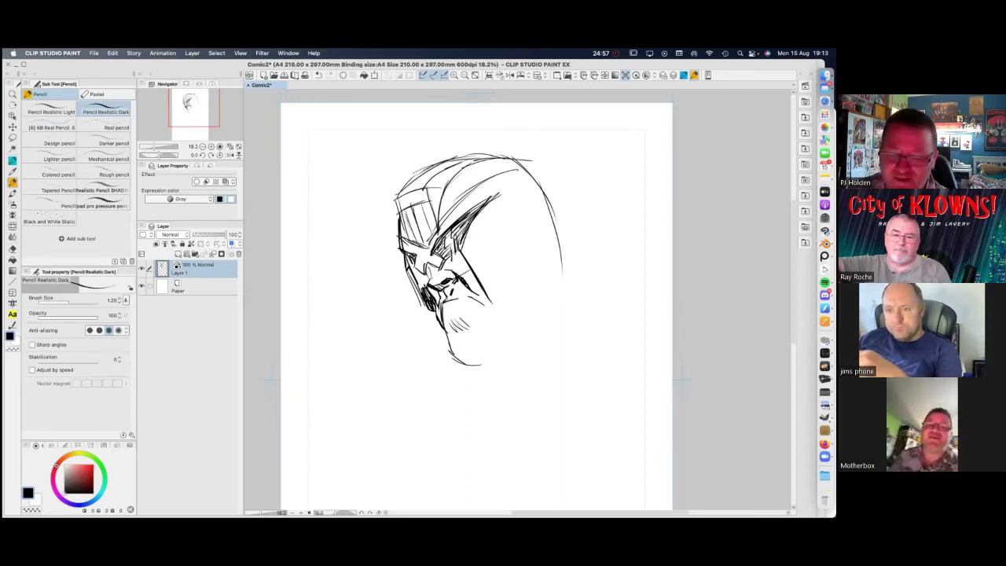
Draw the helmet's angular side panel with a hatched vent block and the start of the lower rim
scroll(443, 235, "down", 1)
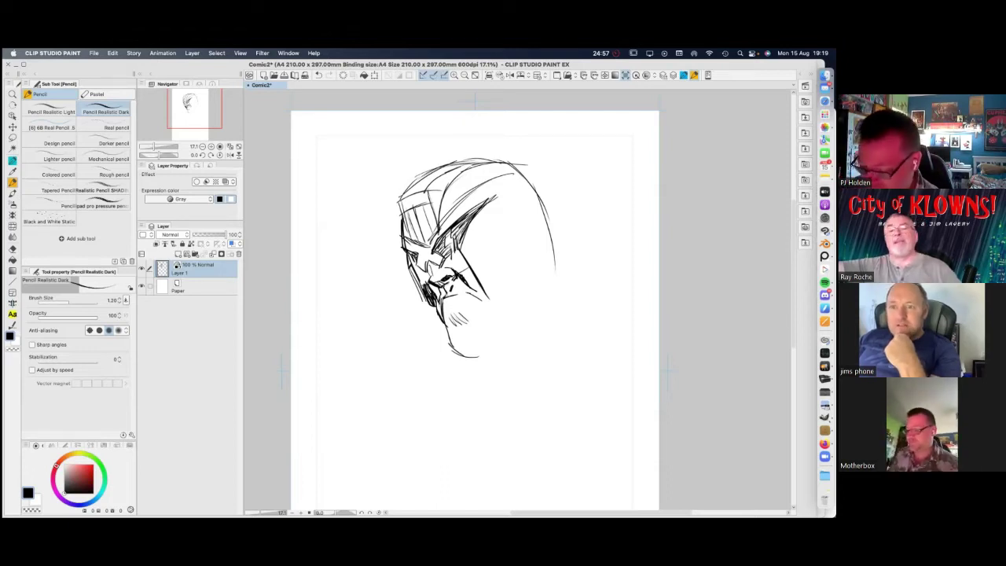
left_click_drag(484, 291, 528, 295)
mouse_move(513, 174)
left_mouse_down()
mouse_move(541, 234)
mouse_move(493, 259)
mouse_move(499, 277)
mouse_move(550, 272)
left_mouse_up()
mouse_move(523, 245)
left_mouse_down()
mouse_move(519, 273)
mouse_move(490, 280)
left_mouse_up()
mouse_move(527, 239)
left_mouse_down()
mouse_move(491, 257)
mouse_move(537, 234)
left_mouse_up()
mouse_move(492, 256)
left_mouse_down()
mouse_move(487, 273)
mouse_move(499, 281)
left_mouse_up()
mouse_move(429, 245)
left_mouse_down()
mouse_move(511, 173)
mouse_move(539, 233)
mouse_move(489, 261)
mouse_move(495, 281)
left_mouse_up()
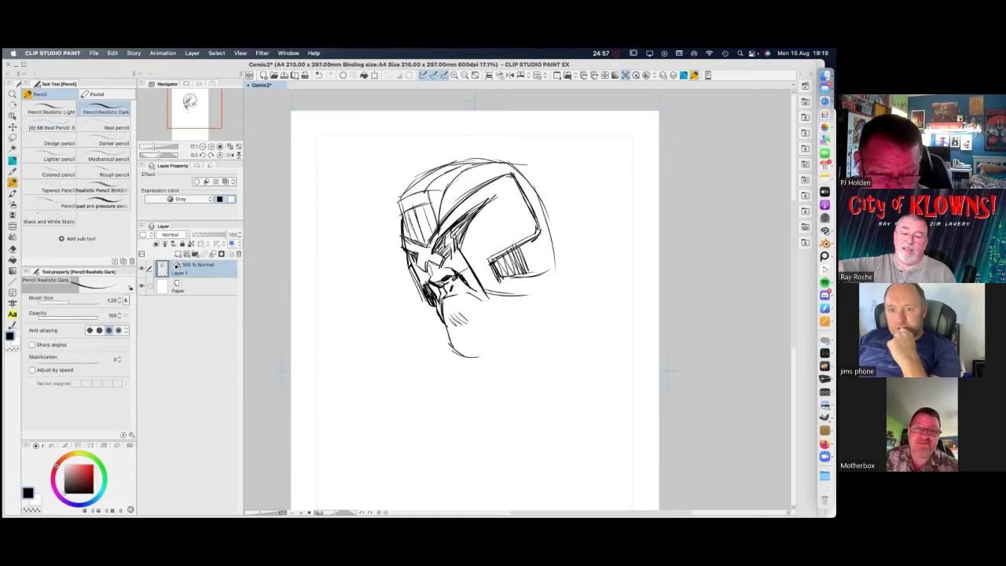
Outline the helmet's lower side edge and flared back, and draw the jaw line beneath it
left_click_drag(498, 281, 557, 272)
left_click_drag(535, 183, 568, 280)
mouse_move(552, 234)
left_mouse_down()
mouse_move(566, 281)
mouse_move(530, 298)
mouse_move(492, 348)
mouse_move(463, 356)
mouse_move(502, 338)
left_mouse_up()
Draw the downturned mouth and hatch shadows on the cheek, chin and jaw of the helmeted face
mouse_move(442, 308)
left_mouse_down()
mouse_move(453, 349)
mouse_move(468, 315)
left_mouse_up()
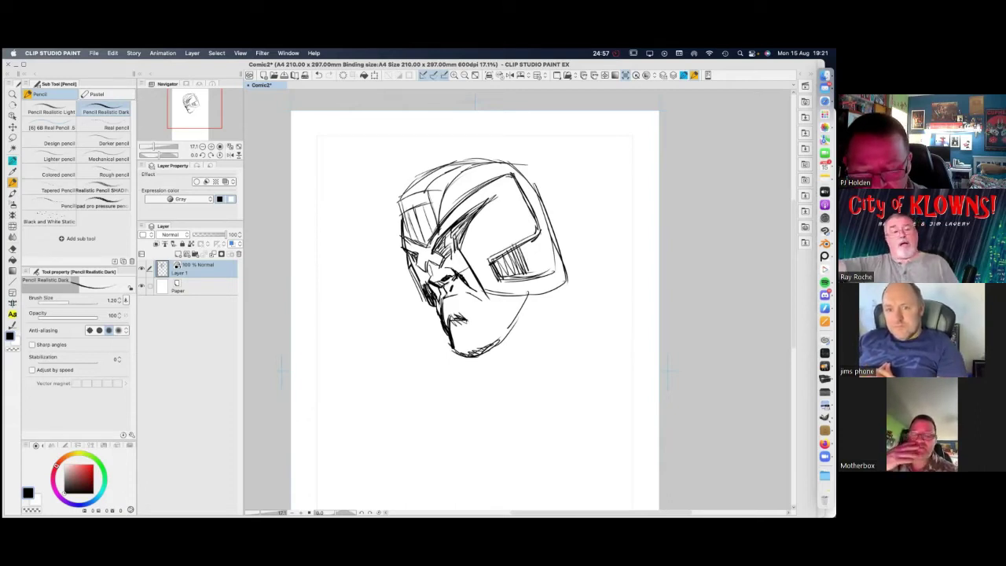
mouse_move(466, 323)
left_mouse_down()
mouse_move(477, 352)
mouse_move(465, 289)
left_mouse_up()
mouse_move(456, 297)
left_mouse_down()
mouse_move(481, 291)
mouse_move(487, 311)
mouse_move(481, 304)
mouse_move(492, 294)
mouse_move(499, 305)
left_mouse_up()
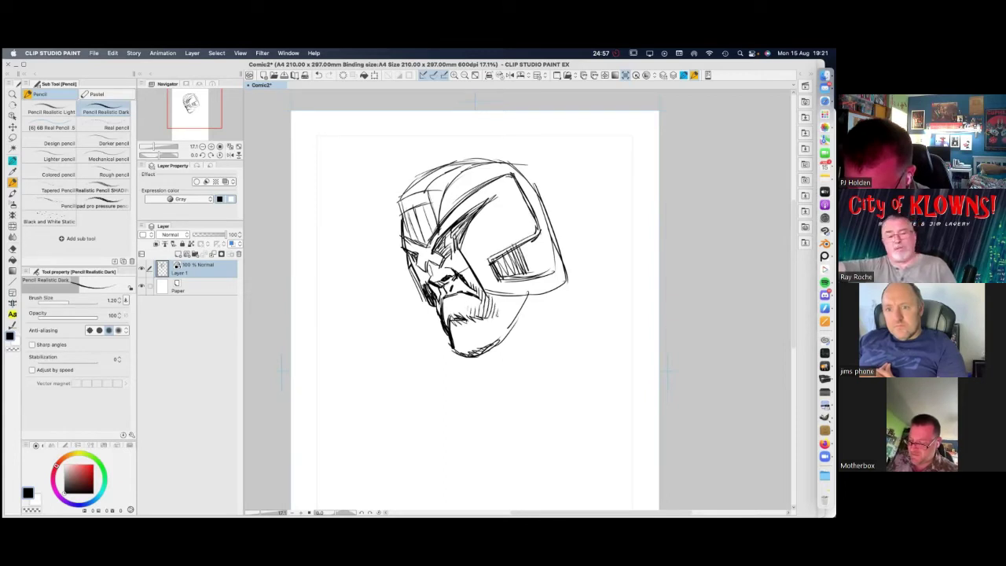
mouse_move(456, 351)
left_mouse_down()
mouse_move(468, 355)
mouse_move(500, 335)
left_mouse_up()
left_click_drag(514, 296, 510, 318)
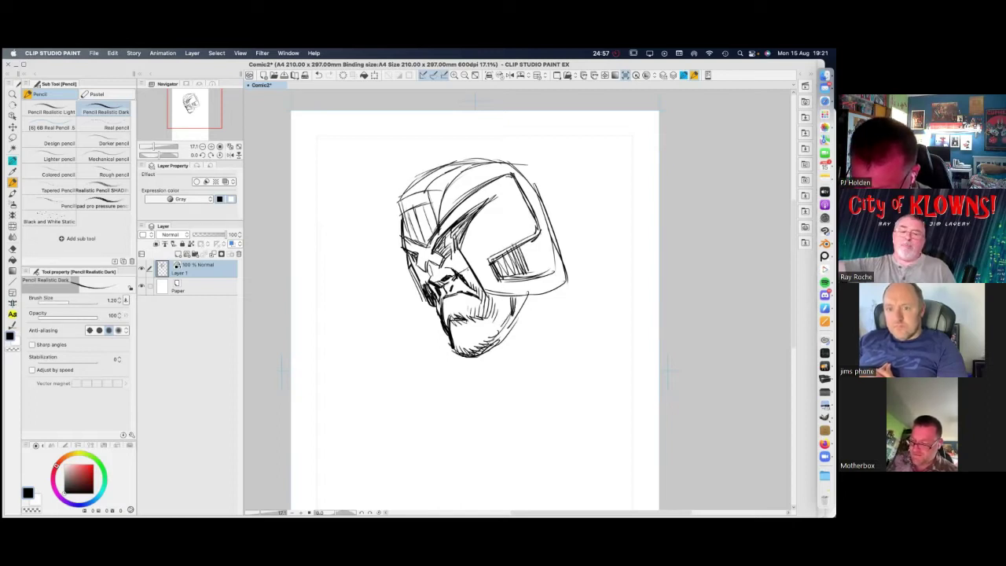
left_click_drag(520, 297, 504, 328)
Sketch the helmeted figure's neck and pointed collar, with dark hatching under the jaw
mouse_move(567, 302)
left_mouse_down()
mouse_move(511, 370)
mouse_move(480, 353)
left_mouse_up()
mouse_move(518, 325)
left_mouse_down()
mouse_move(484, 355)
mouse_move(511, 357)
mouse_move(499, 362)
left_mouse_up()
left_click_drag(518, 360, 503, 370)
left_click_drag(514, 367, 512, 381)
left_click_drag(538, 332, 517, 370)
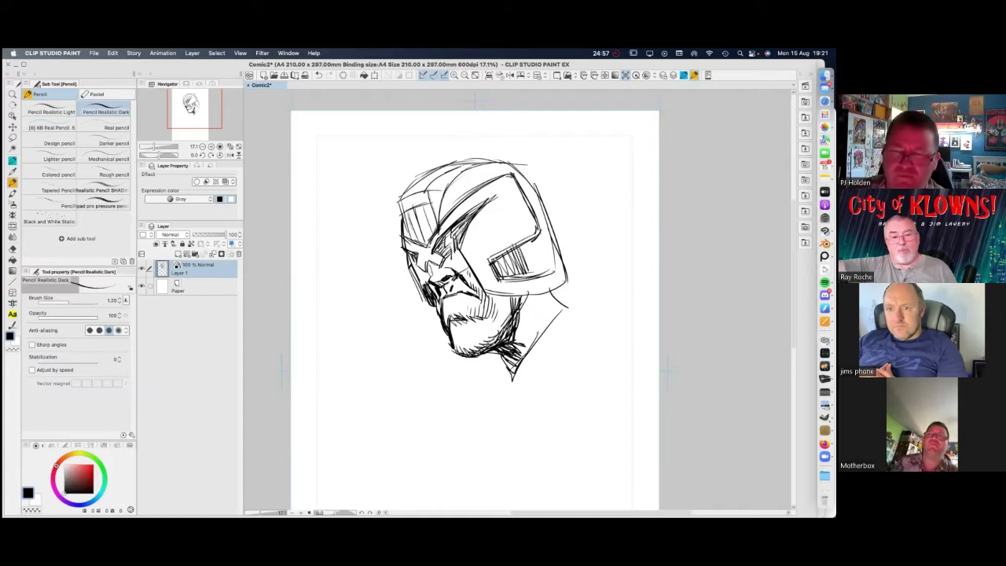
Add the collar's back edge and fold lines along the neck behind the jaw
mouse_move(574, 286)
left_mouse_down()
mouse_move(535, 335)
mouse_move(522, 359)
mouse_move(532, 363)
mouse_move(558, 297)
left_mouse_up()
mouse_move(566, 293)
left_mouse_down()
mouse_move(554, 306)
mouse_move(557, 299)
left_mouse_up()
left_click_drag(563, 287, 530, 324)
left_click_drag(533, 309, 530, 337)
left_click_drag(535, 321, 532, 346)
Darken the forehead plate's frame and the crest lines along the helmet's crown
mouse_move(402, 201)
left_mouse_down()
mouse_move(397, 236)
mouse_move(425, 192)
left_mouse_up()
mouse_move(401, 200)
left_mouse_down()
mouse_move(427, 190)
mouse_move(435, 222)
mouse_move(427, 206)
left_mouse_up()
mouse_move(404, 212)
left_mouse_down()
mouse_move(432, 203)
mouse_move(423, 211)
mouse_move(444, 167)
left_mouse_up()
left_click_drag(440, 168, 497, 160)
left_click_drag(463, 166, 485, 157)
left_click_drag(428, 187, 464, 163)
mouse_move(419, 195)
left_mouse_down()
mouse_move(436, 177)
mouse_move(433, 203)
left_mouse_up()
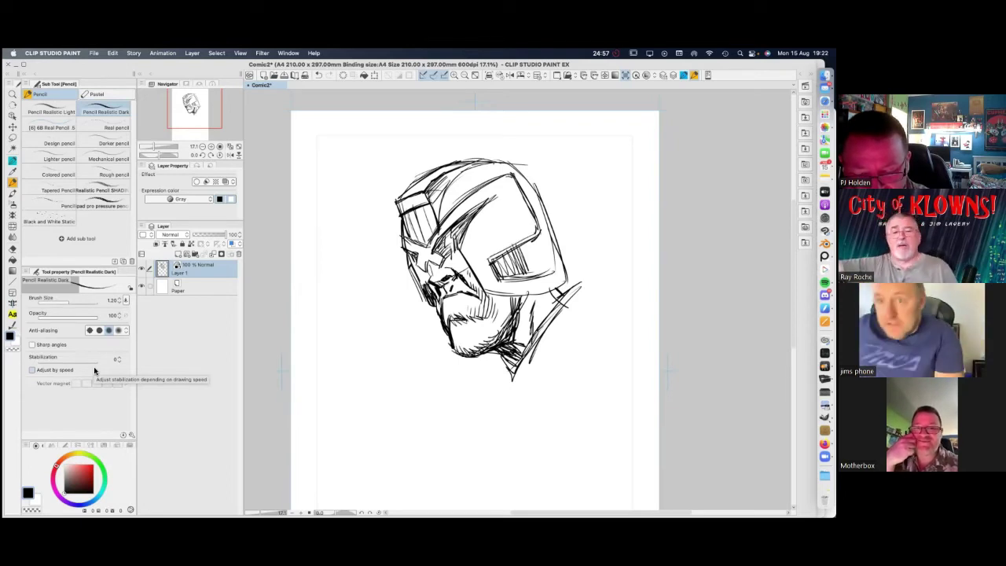
Hatch dark shading behind the vent block on the helmet's side panel
left_click_drag(525, 264, 535, 239)
left_click_drag(535, 264, 542, 236)
mouse_move(543, 264)
left_mouse_down()
mouse_move(549, 235)
mouse_move(549, 250)
left_mouse_up()
left_click_drag(541, 272, 544, 257)
left_click_drag(533, 275, 537, 260)
Hatch shadows across the helmet's crown and thicken its front outline above the forehead plate
mouse_move(469, 177)
left_mouse_down()
mouse_move(483, 166)
mouse_move(491, 177)
mouse_move(474, 184)
mouse_move(473, 169)
left_mouse_up()
mouse_move(444, 202)
left_mouse_down()
mouse_move(454, 180)
mouse_move(467, 187)
mouse_move(448, 195)
left_mouse_up()
left_click_drag(442, 218, 453, 201)
mouse_move(437, 223)
left_mouse_down()
mouse_move(453, 203)
mouse_move(450, 178)
mouse_move(465, 167)
left_mouse_up()
mouse_move(432, 206)
left_mouse_down()
mouse_move(460, 169)
mouse_move(440, 178)
left_mouse_up()
left_click_drag(397, 203, 409, 189)
left_click_drag(417, 182, 438, 167)
left_click_drag(398, 202, 426, 176)
left_click_drag(409, 193, 423, 179)
Strengthen the visor and front cheek contours of the helmeted face and add a small rivet on the cheek guard
mouse_move(398, 250)
left_mouse_down()
mouse_move(403, 216)
mouse_move(423, 272)
mouse_move(444, 252)
left_mouse_up()
mouse_move(410, 306)
left_mouse_down()
mouse_move(425, 272)
mouse_move(437, 303)
left_mouse_up()
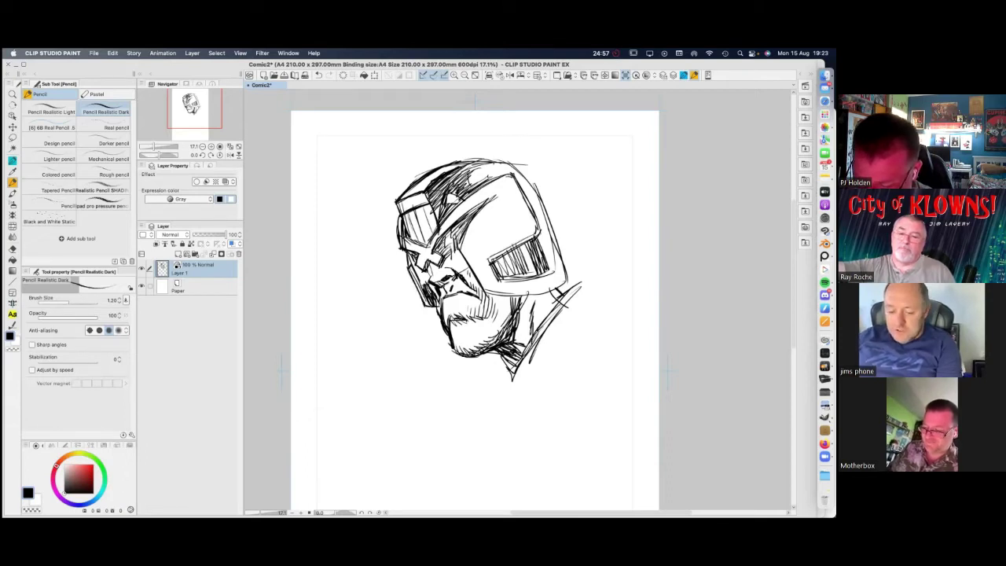
left_click_drag(467, 248, 472, 240)
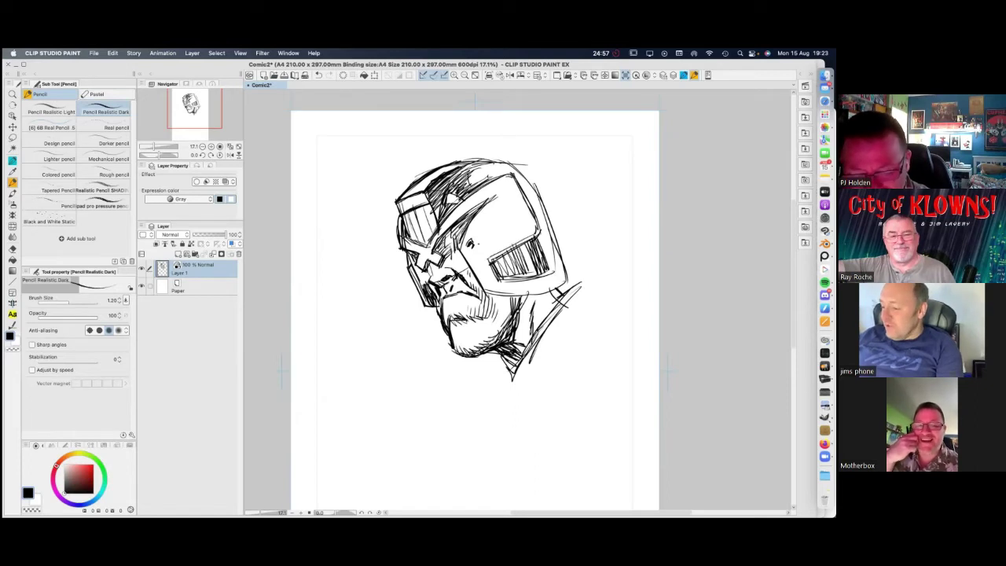
Thicken the helmet's back edge and lower rim, and add small rivet marks to the side panel
mouse_move(533, 184)
left_mouse_down()
mouse_move(557, 234)
mouse_move(547, 209)
left_mouse_up()
mouse_move(553, 228)
left_mouse_down()
mouse_move(571, 277)
mouse_move(565, 261)
left_mouse_up()
mouse_move(483, 299)
left_mouse_down()
mouse_move(532, 292)
mouse_move(572, 269)
left_mouse_up()
mouse_move(534, 299)
left_mouse_down()
mouse_move(570, 274)
mouse_move(560, 263)
left_mouse_up()
left_click_drag(533, 277, 561, 258)
left_click_drag(423, 307, 440, 313)
left_click_drag(501, 208, 499, 215)
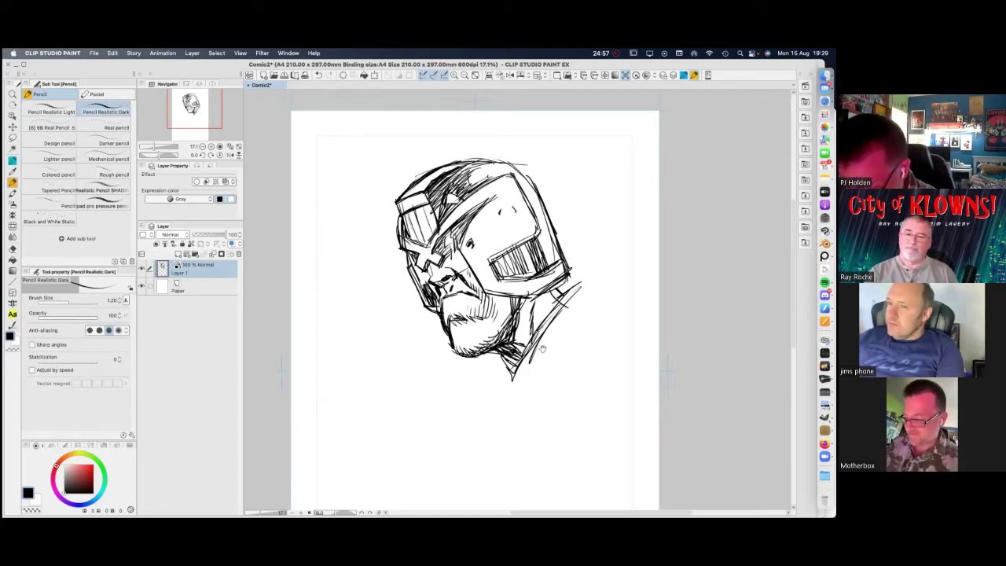
Sketch a front-facing Batman cowl with pointed ears, narrowed eyes and side outlines below the helmeted head
scroll(474, 298, "down", 5)
left_click_drag(373, 239, 433, 238)
mouse_move(360, 250)
left_mouse_down()
mouse_move(368, 224)
mouse_move(356, 266)
left_mouse_up()
left_click_drag(433, 235, 450, 256)
left_click_drag(437, 206, 451, 282)
mouse_move(366, 275)
left_mouse_down()
mouse_move(403, 293)
mouse_move(445, 279)
mouse_move(418, 290)
mouse_move(437, 294)
left_mouse_up()
left_click_drag(450, 242, 450, 318)
left_click_drag(355, 258, 356, 302)
left_click_drag(358, 243, 358, 311)
left_click_drag(356, 268, 369, 360)
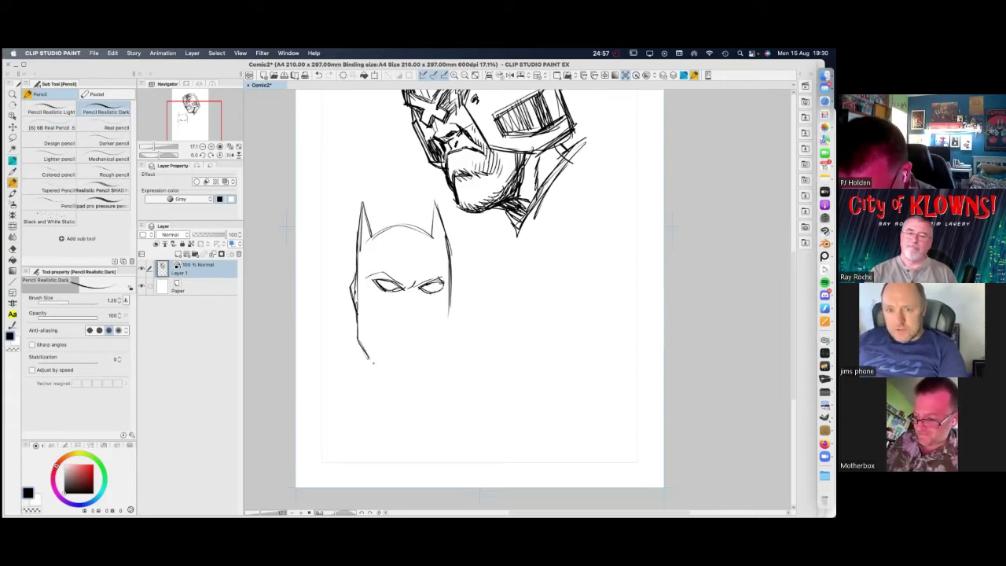
Draw Batman's lower face with the mask edge, frowning mouth, jaw outline and hatched cheek shadows
mouse_move(418, 291)
left_mouse_down()
mouse_move(417, 317)
mouse_move(377, 311)
mouse_move(420, 324)
mouse_move(368, 306)
mouse_move(368, 346)
mouse_move(388, 374)
left_mouse_up()
left_click_drag(393, 336, 407, 335)
left_click_drag(393, 375, 415, 377)
mouse_move(396, 338)
left_mouse_down()
mouse_move(415, 336)
mouse_move(442, 310)
mouse_move(436, 326)
mouse_move(399, 336)
mouse_move(429, 335)
mouse_move(402, 320)
mouse_move(429, 335)
mouse_move(411, 326)
mouse_move(381, 348)
mouse_move(385, 325)
mouse_move(376, 334)
left_mouse_up()
mouse_move(375, 328)
left_mouse_down()
mouse_move(368, 359)
mouse_move(424, 375)
left_mouse_up()
mouse_move(395, 344)
left_mouse_down()
mouse_move(387, 351)
mouse_move(411, 350)
mouse_move(395, 354)
mouse_move(398, 375)
mouse_move(417, 364)
mouse_move(419, 375)
mouse_move(411, 372)
mouse_move(419, 348)
left_mouse_up()
mouse_move(440, 308)
left_mouse_down()
mouse_move(424, 357)
mouse_move(442, 314)
mouse_move(443, 348)
mouse_move(427, 370)
left_mouse_up()
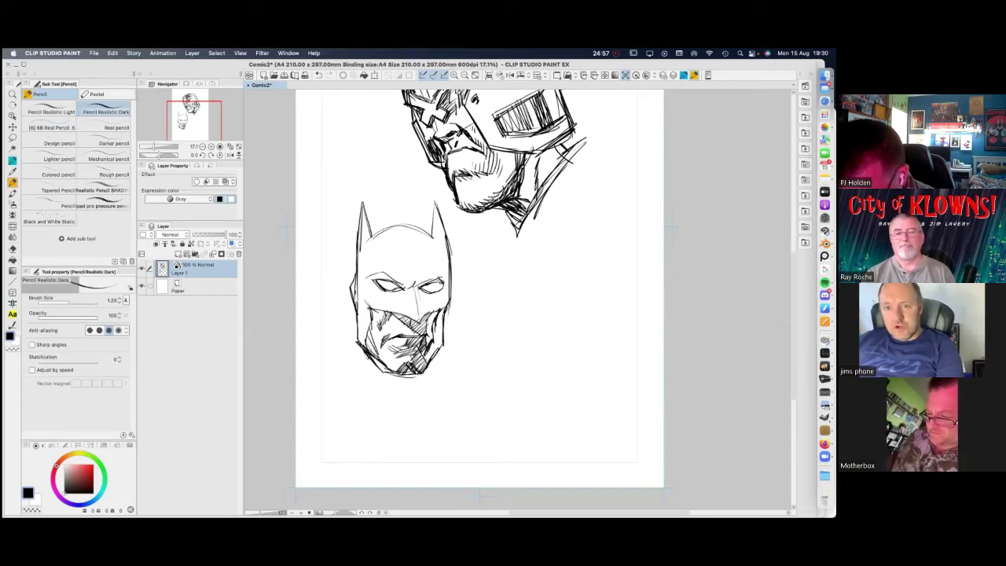
Shade the shadowed side of Batman's nose and the mask beneath his eye
mouse_move(438, 319)
left_mouse_down()
mouse_move(426, 365)
mouse_move(429, 329)
left_mouse_up()
left_click_drag(420, 285, 416, 324)
left_click_drag(424, 284, 416, 324)
left_click_drag(428, 290, 420, 314)
left_click_drag(431, 292, 425, 313)
Draw Batman's brow lines and fill his forehead and cowl around the eyes with dense hatching
left_click_drag(365, 276, 381, 271)
left_click_drag(375, 275, 390, 269)
mouse_move(395, 244)
left_mouse_down()
mouse_move(384, 270)
mouse_move(409, 248)
left_mouse_up()
left_click_drag(410, 248, 426, 261)
left_click_drag(423, 258, 428, 262)
left_click_drag(417, 244, 431, 263)
left_click_drag(430, 244, 435, 278)
left_click_drag(434, 257, 425, 280)
left_click_drag(429, 259, 421, 281)
mouse_move(425, 269)
left_mouse_down()
mouse_move(423, 282)
mouse_move(404, 270)
mouse_move(419, 244)
mouse_move(426, 265)
mouse_move(377, 306)
mouse_move(393, 291)
left_mouse_up()
Outline Batman's neck and the lower edge of the cowl at the shoulders
mouse_move(386, 302)
left_mouse_down()
mouse_move(396, 289)
mouse_move(355, 302)
mouse_move(332, 383)
mouse_move(428, 426)
left_mouse_up()
left_click_drag(443, 299, 449, 384)
left_click_drag(445, 359, 444, 370)
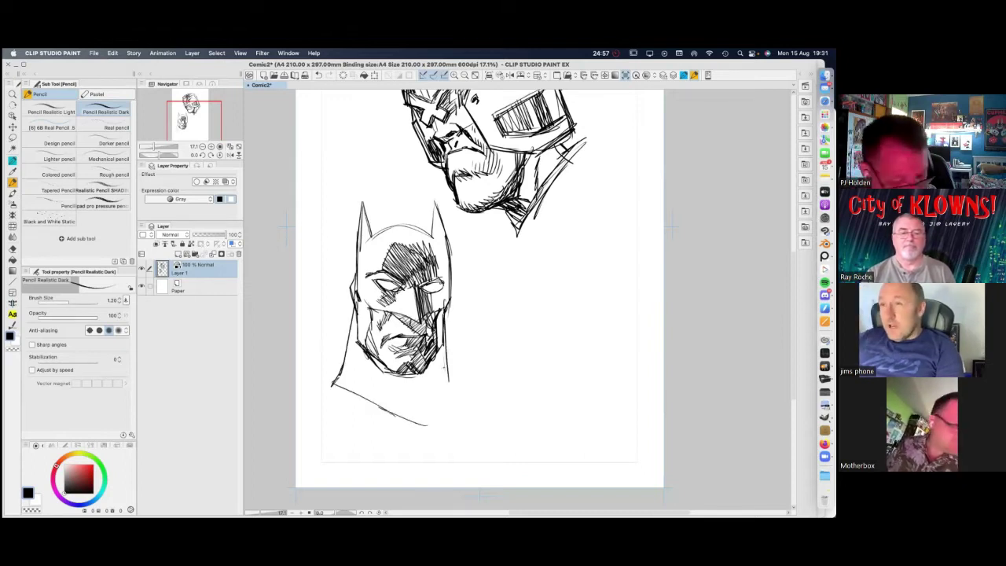
left_click_drag(448, 327, 439, 426)
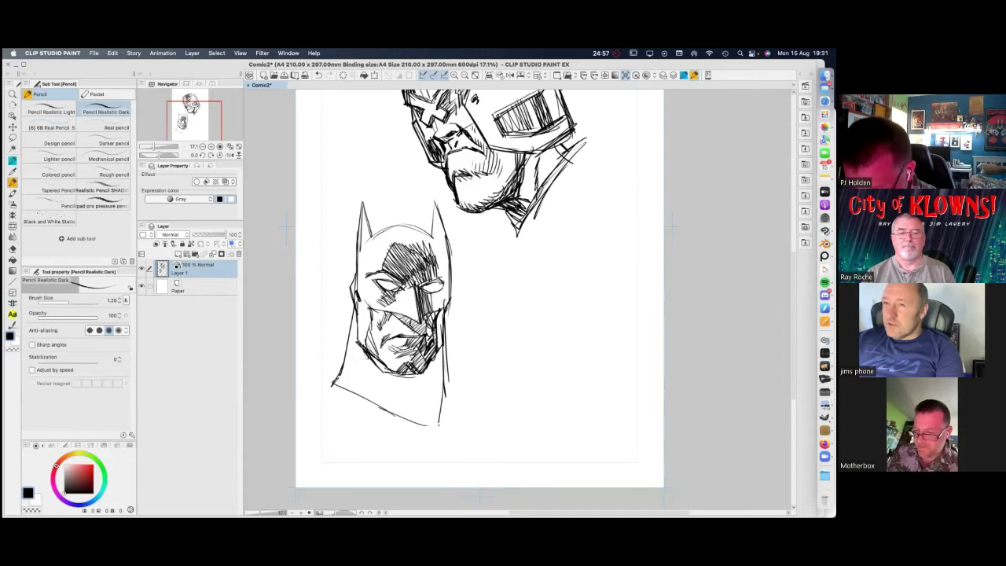
Darken Batman's eyes, the cowl's crown line and the ear on the shadowed side
mouse_move(368, 278)
left_mouse_down()
mouse_move(402, 283)
mouse_move(390, 291)
mouse_move(445, 280)
left_mouse_up()
mouse_move(360, 242)
left_mouse_down()
mouse_move(395, 228)
mouse_move(433, 231)
mouse_move(448, 288)
left_mouse_up()
mouse_move(429, 236)
left_mouse_down()
mouse_move(436, 200)
mouse_move(442, 245)
left_mouse_up()
left_click_drag(434, 197, 442, 260)
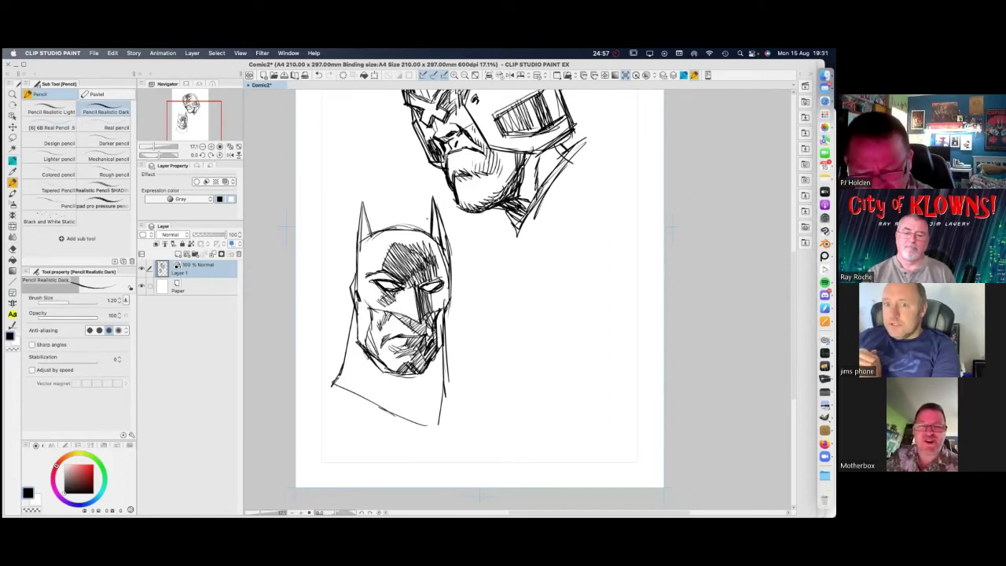
Thicken the outer contours of Batman's cowl, jaw and neck, and add fold lines under the chin
mouse_move(359, 234)
left_mouse_down()
mouse_move(352, 317)
mouse_move(380, 368)
left_mouse_up()
left_click_drag(352, 304, 344, 360)
left_click_drag(347, 347, 335, 385)
mouse_move(394, 401)
left_mouse_down()
mouse_move(424, 368)
mouse_move(412, 412)
left_mouse_up()
left_click_drag(442, 310, 441, 385)
left_click_drag(440, 338, 445, 410)
left_click_drag(393, 377, 429, 371)
mouse_move(427, 352)
left_mouse_down()
mouse_move(437, 365)
mouse_move(444, 345)
left_mouse_up()
left_click_drag(445, 256, 450, 314)
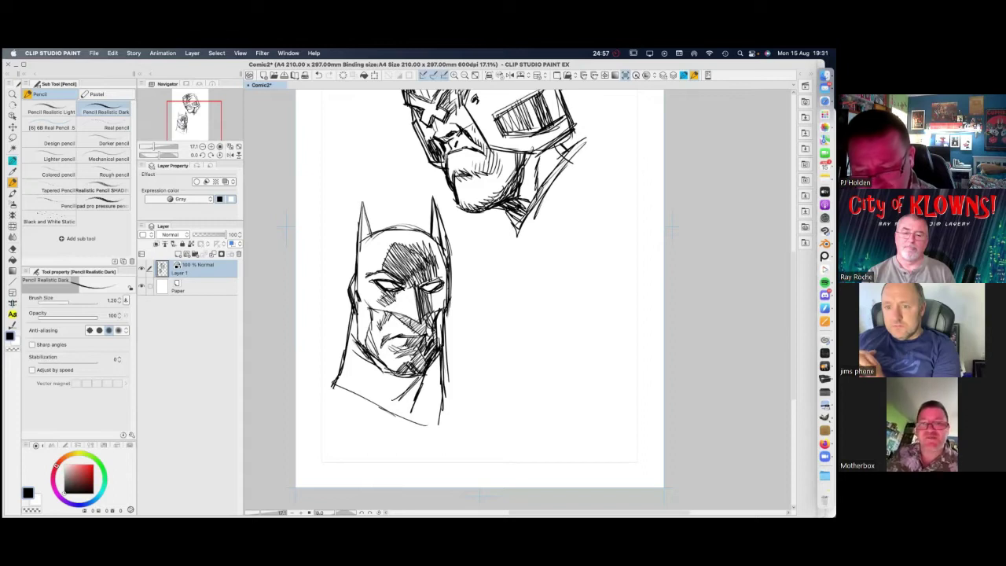
Erase the stray lines along the shadowed side of Batman's cowl and redraw that edge with the G-pen
left_click(12, 248)
mouse_move(437, 202)
left_mouse_down()
mouse_move(453, 267)
mouse_move(445, 217)
mouse_move(451, 370)
left_mouse_up()
left_click(12, 162)
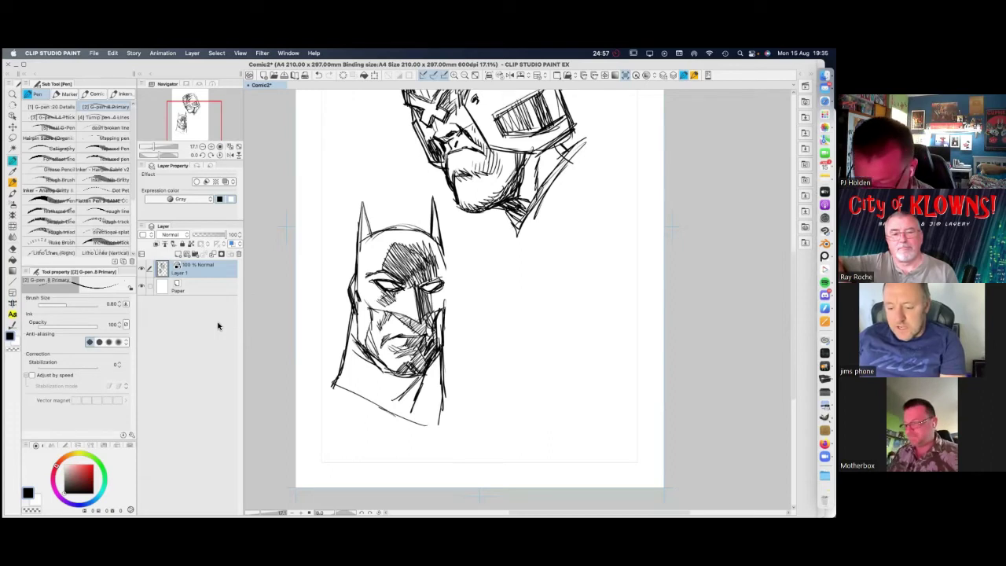
mouse_move(442, 247)
left_mouse_down()
mouse_move(449, 278)
mouse_move(439, 316)
left_mouse_up()
Ink heavy hatching along Batman's jaw and down the shadowed side of his neck
mouse_move(356, 294)
left_mouse_down()
mouse_move(360, 348)
mouse_move(380, 369)
left_mouse_up()
mouse_move(377, 367)
left_mouse_down()
mouse_move(395, 398)
mouse_move(406, 393)
left_mouse_up()
mouse_move(405, 377)
left_mouse_down()
mouse_move(416, 404)
mouse_move(426, 397)
left_mouse_up()
left_click_drag(424, 393, 429, 430)
mouse_move(434, 376)
left_mouse_down()
mouse_move(437, 425)
mouse_move(438, 412)
left_mouse_up()
mouse_move(429, 354)
left_mouse_down()
mouse_move(439, 390)
mouse_move(434, 379)
left_mouse_up()
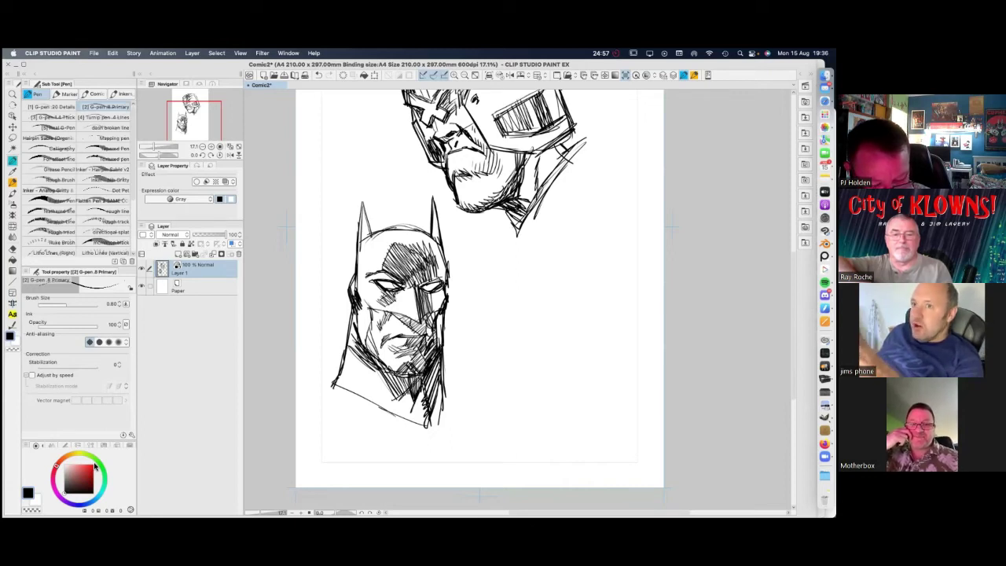
Draw a smaller, angled Batman head beside the first, with crown, ears, scowling eyes, shaded nose and upper mouth
mouse_move(527, 252)
left_mouse_down()
mouse_move(504, 256)
mouse_move(500, 300)
left_mouse_up()
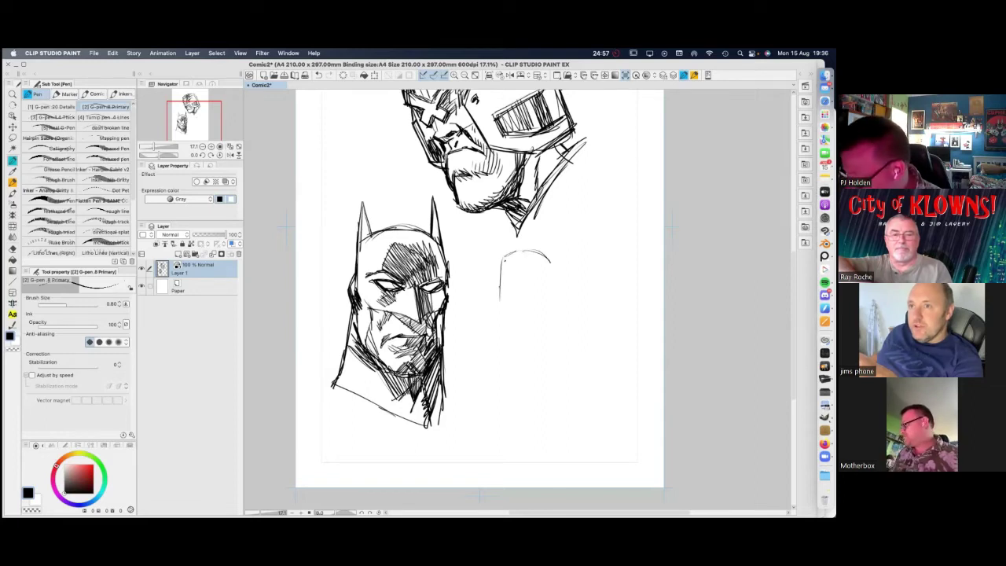
left_click_drag(505, 253, 499, 305)
mouse_move(497, 271)
left_mouse_down()
mouse_move(502, 307)
mouse_move(540, 287)
mouse_move(531, 297)
mouse_move(540, 295)
mouse_move(512, 292)
mouse_move(517, 308)
left_mouse_up()
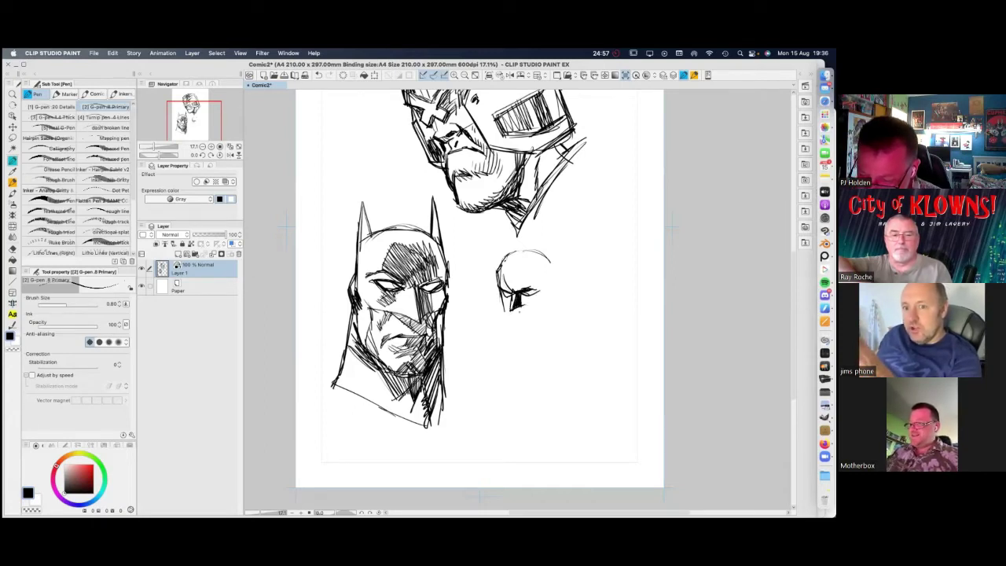
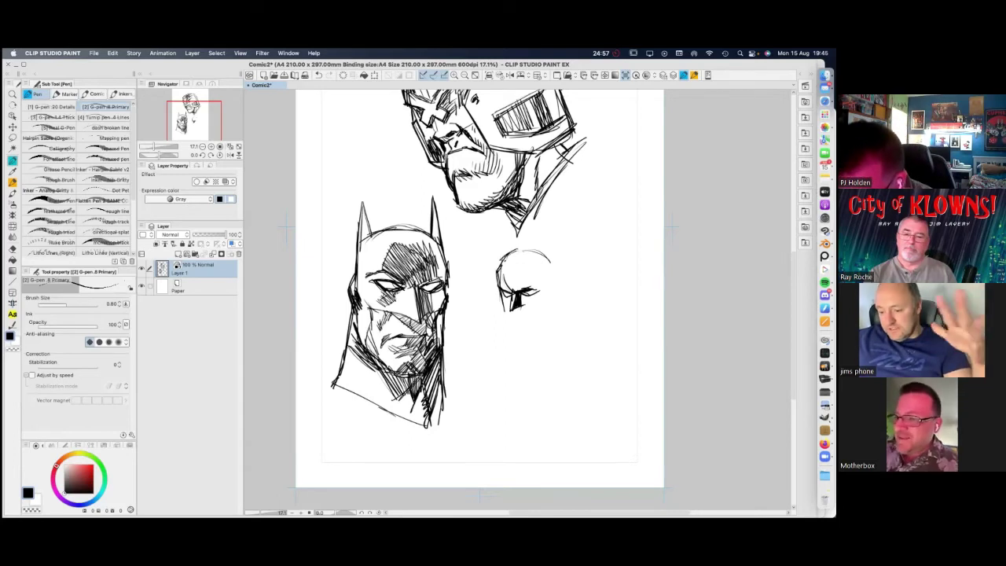
mouse_move(500, 263)
left_mouse_down()
mouse_move(525, 234)
mouse_move(525, 252)
mouse_move(547, 245)
mouse_move(570, 303)
mouse_move(555, 301)
mouse_move(541, 323)
left_mouse_up()
mouse_move(511, 307)
left_mouse_down()
mouse_move(501, 308)
mouse_move(508, 318)
mouse_move(534, 325)
left_mouse_up()
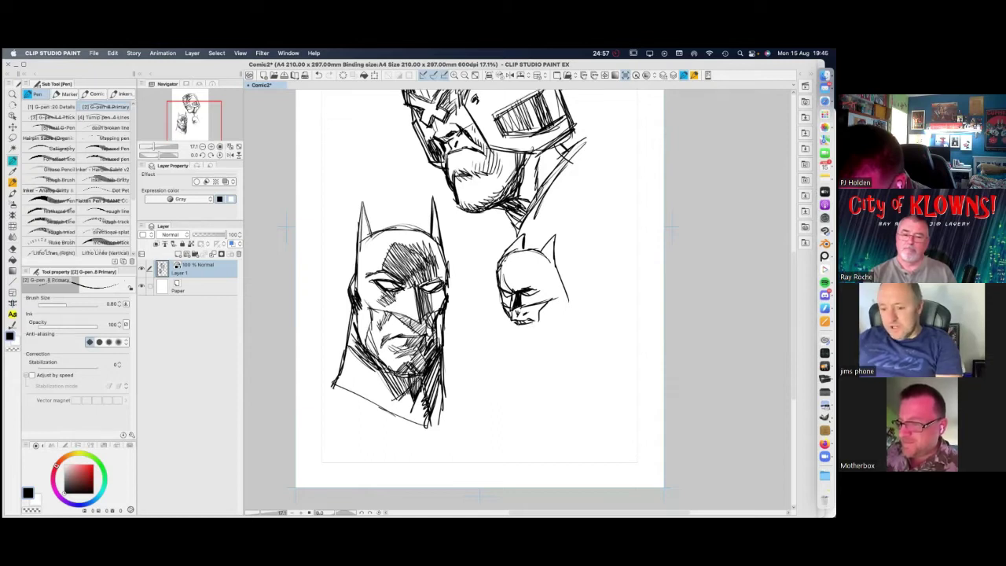
Give the smaller Batman a toothy grin and chin, and refine his eye, ears and crown outline
mouse_move(512, 319)
left_mouse_down()
mouse_move(524, 328)
mouse_move(516, 348)
mouse_move(541, 339)
mouse_move(522, 322)
mouse_move(535, 317)
mouse_move(514, 314)
mouse_move(524, 309)
left_mouse_up()
mouse_move(516, 316)
left_mouse_down()
mouse_move(542, 287)
mouse_move(495, 291)
mouse_move(512, 302)
mouse_move(547, 286)
left_mouse_up()
mouse_move(553, 236)
left_mouse_down()
mouse_move(540, 257)
mouse_move(544, 248)
mouse_move(521, 237)
left_mouse_up()
mouse_move(500, 261)
left_mouse_down()
mouse_move(521, 238)
mouse_move(508, 250)
left_mouse_up()
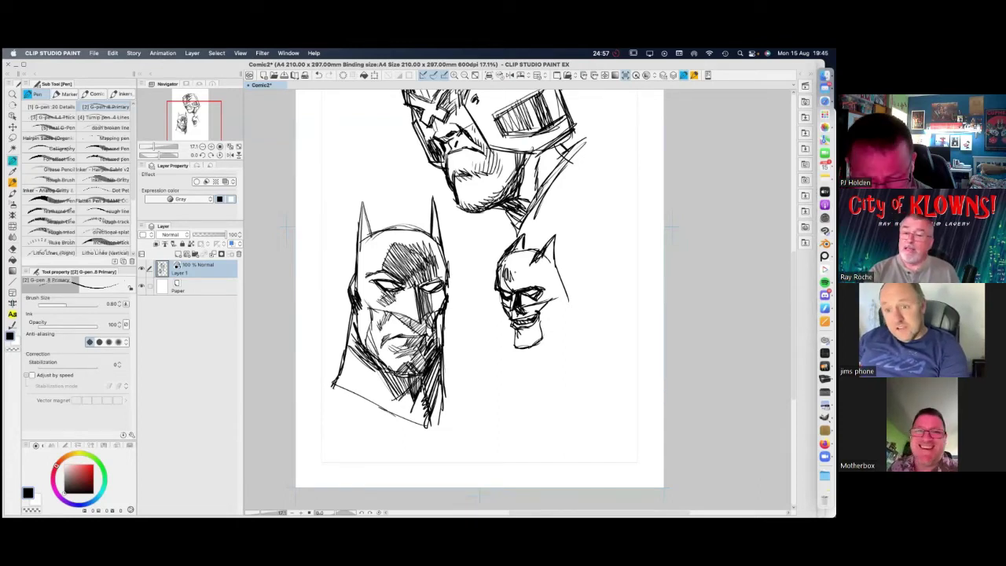
Hatch the smaller Batman's forehead and cowl, and draw his shaded neck and shoulder line
mouse_move(528, 265)
left_mouse_down()
mouse_move(518, 279)
mouse_move(543, 256)
mouse_move(566, 305)
left_mouse_up()
mouse_move(555, 259)
left_mouse_down()
mouse_move(589, 316)
mouse_move(546, 328)
mouse_move(589, 319)
mouse_move(578, 325)
left_mouse_up()
left_click_drag(549, 336, 561, 330)
left_click_drag(553, 332, 565, 329)
mouse_move(553, 335)
left_mouse_down()
mouse_move(565, 329)
mouse_move(565, 314)
left_mouse_up()
mouse_move(551, 325)
left_mouse_down()
mouse_move(570, 307)
mouse_move(555, 298)
left_mouse_up()
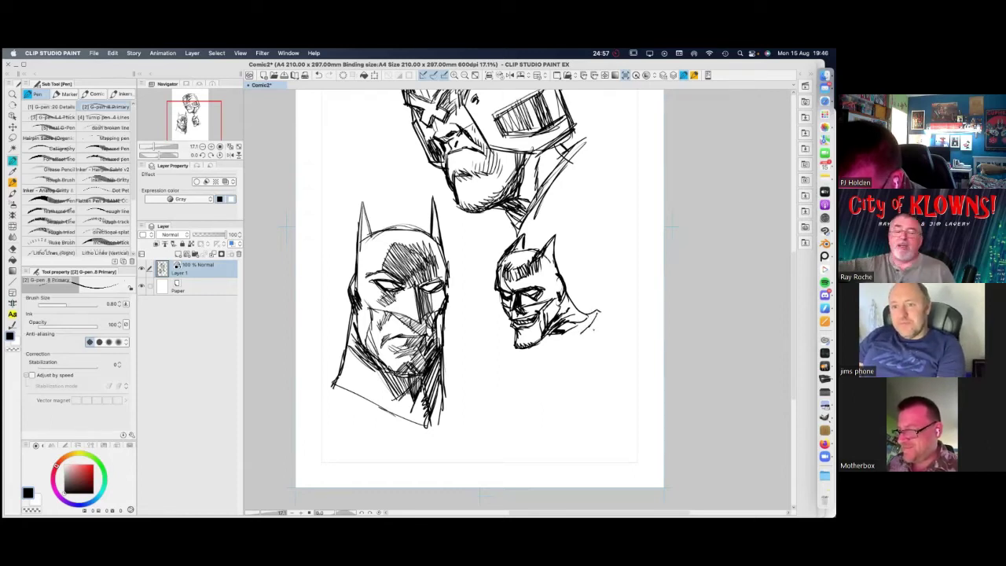
Draw the smaller Batman's draped cape collar, wrapping around the neck and over both shoulders with folds and shading
left_click_drag(604, 319, 570, 339)
mouse_move(566, 346)
left_mouse_down()
mouse_move(605, 332)
mouse_move(563, 341)
left_mouse_up()
left_click_drag(586, 330, 567, 343)
mouse_move(609, 322)
left_mouse_down()
mouse_move(566, 350)
mouse_move(596, 341)
left_mouse_up()
left_click_drag(630, 305, 629, 320)
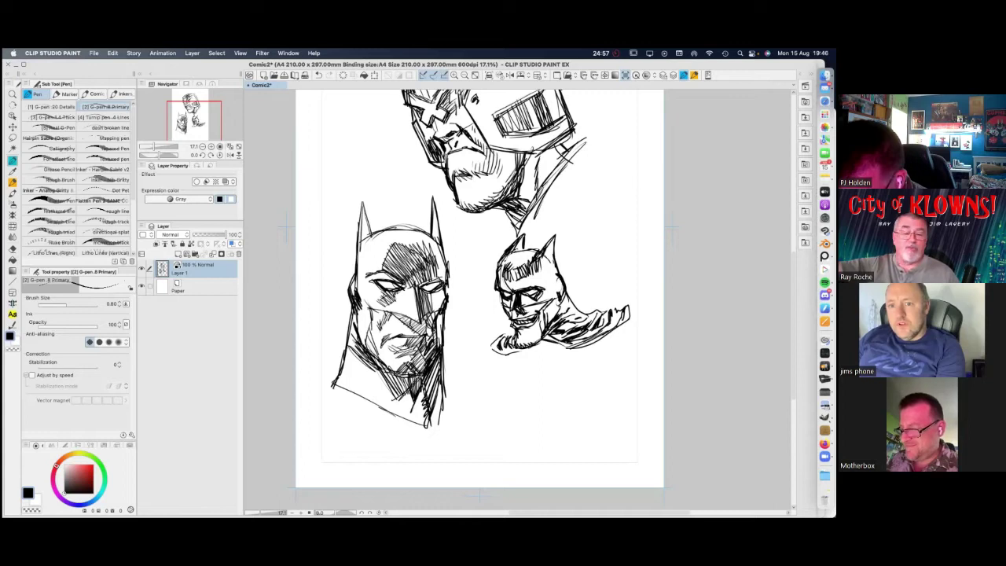
left_click_drag(490, 356, 568, 347)
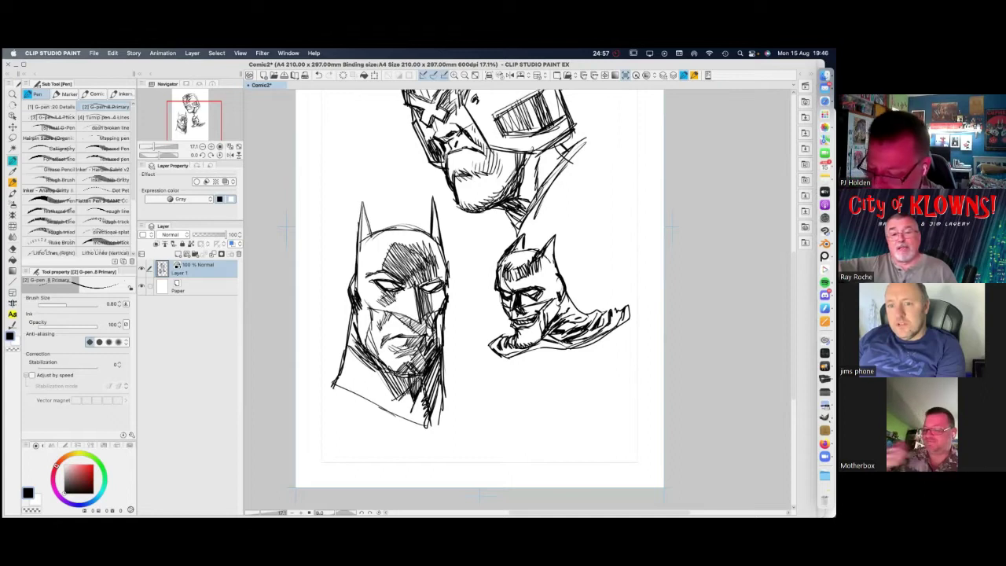
Draw the smaller Batman's shoulders, chest muscles and upper arms, with a hatched bat emblem across the chest
mouse_move(489, 349)
left_mouse_down()
mouse_move(541, 369)
mouse_move(471, 389)
left_mouse_up()
left_click_drag(525, 358, 506, 384)
mouse_move(569, 373)
left_mouse_down()
mouse_move(581, 377)
mouse_move(537, 366)
mouse_move(507, 375)
mouse_move(539, 381)
left_mouse_up()
mouse_move(542, 365)
left_mouse_down()
mouse_move(541, 380)
mouse_move(560, 371)
mouse_move(534, 363)
mouse_move(533, 412)
left_mouse_up()
mouse_move(484, 377)
left_mouse_down()
mouse_move(511, 412)
mouse_move(500, 401)
left_mouse_up()
left_click_drag(488, 390, 502, 401)
mouse_move(574, 407)
left_mouse_down()
mouse_move(618, 366)
mouse_move(585, 398)
mouse_move(610, 374)
left_mouse_up()
mouse_move(623, 314)
left_mouse_down()
mouse_move(649, 346)
mouse_move(640, 363)
mouse_move(587, 357)
mouse_move(598, 362)
mouse_move(593, 376)
left_mouse_up()
mouse_move(504, 384)
left_mouse_down()
mouse_move(487, 391)
mouse_move(559, 415)
left_mouse_up()
left_click_drag(584, 403, 570, 412)
left_click_drag(588, 394, 541, 441)
left_click(619, 407)
left_click_drag(649, 349, 662, 373)
mouse_move(634, 316)
left_mouse_down()
mouse_move(653, 358)
mouse_move(618, 395)
mouse_move(632, 406)
left_mouse_up()
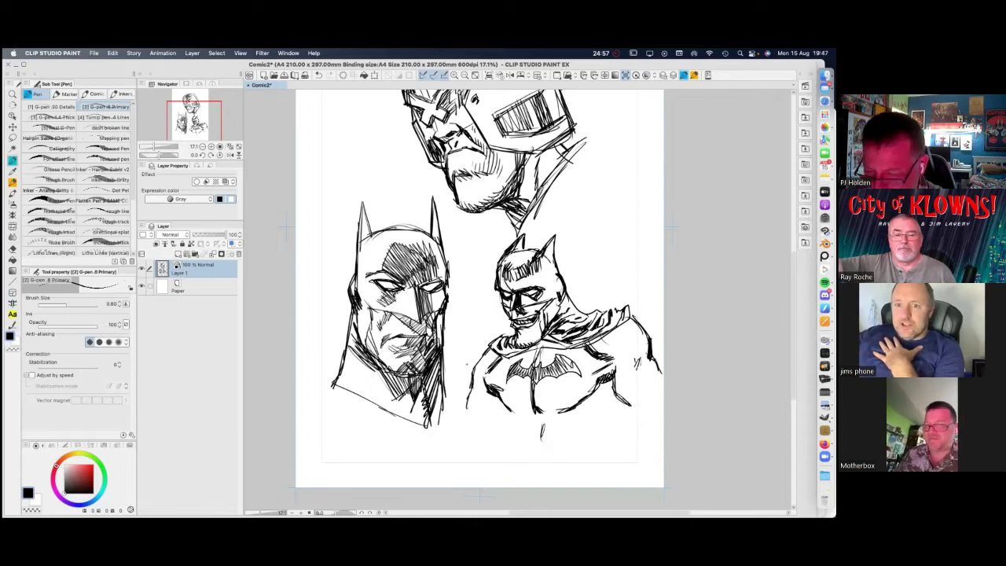
Start a visored superhero head beside the helmeted lawman, with domed crown, wraparound visor, cheek and neck lines
scroll(481, 299, "up", 5)
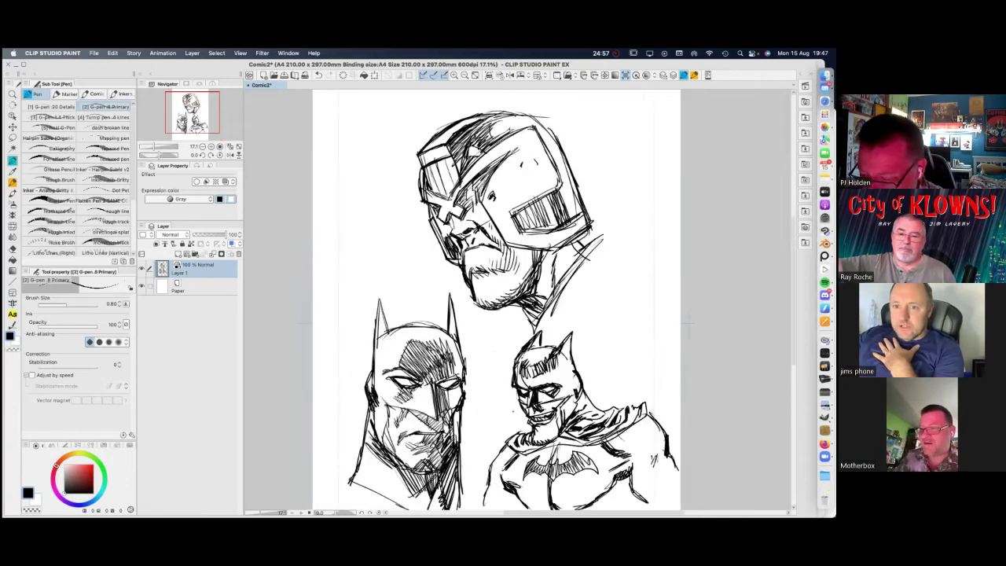
scroll(490, 302, "up", 3)
scroll(495, 337, "up", 2)
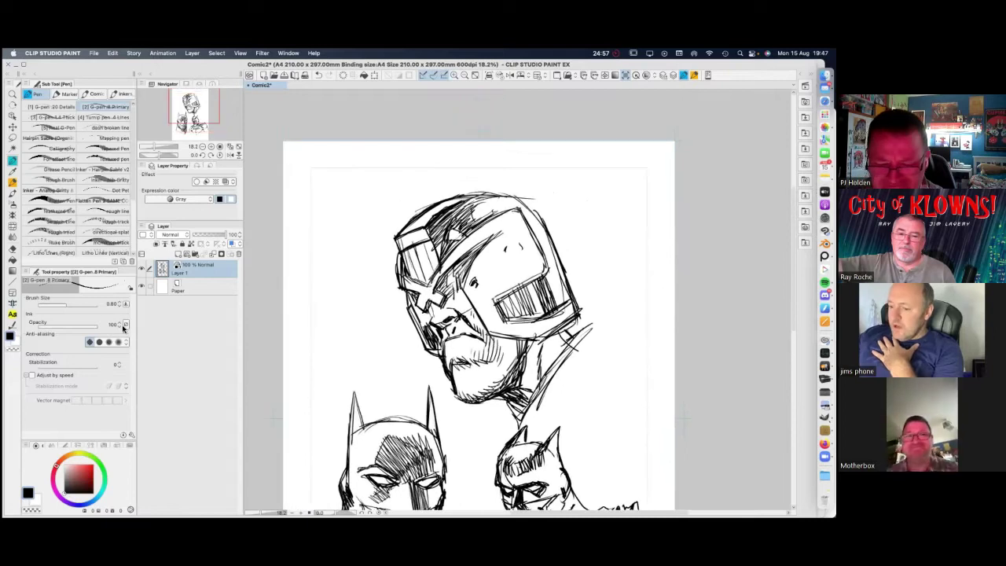
mouse_move(360, 219)
left_mouse_down()
mouse_move(335, 235)
mouse_move(352, 236)
mouse_move(309, 243)
mouse_move(313, 220)
mouse_move(361, 240)
left_mouse_up()
mouse_move(349, 245)
left_mouse_down()
mouse_move(366, 238)
mouse_move(335, 230)
mouse_move(310, 244)
left_mouse_up()
left_click_drag(311, 252, 309, 240)
mouse_move(329, 196)
left_mouse_down()
mouse_move(310, 233)
mouse_move(360, 200)
mouse_move(367, 228)
mouse_move(331, 236)
mouse_move(373, 235)
left_mouse_up()
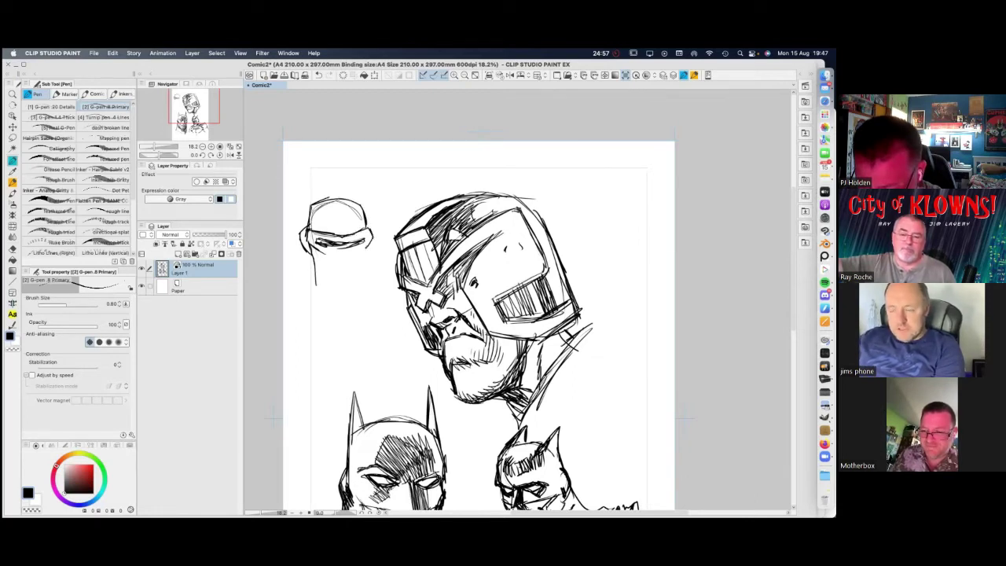
mouse_move(312, 252)
left_mouse_down()
mouse_move(351, 257)
mouse_move(331, 257)
mouse_move(322, 297)
left_mouse_up()
mouse_move(313, 251)
left_mouse_down()
mouse_move(293, 312)
mouse_move(332, 359)
left_mouse_up()
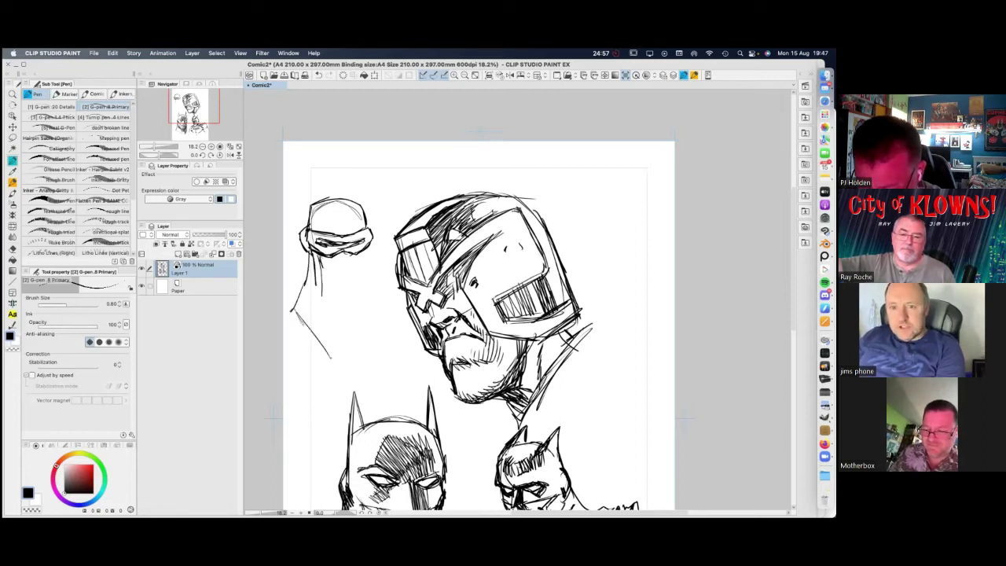
Draw the visored head's square jaw, nose and mouth, and shade the chin and nose
mouse_move(319, 284)
left_mouse_down()
mouse_move(330, 306)
mouse_move(351, 307)
left_mouse_up()
left_click_drag(363, 251, 346, 308)
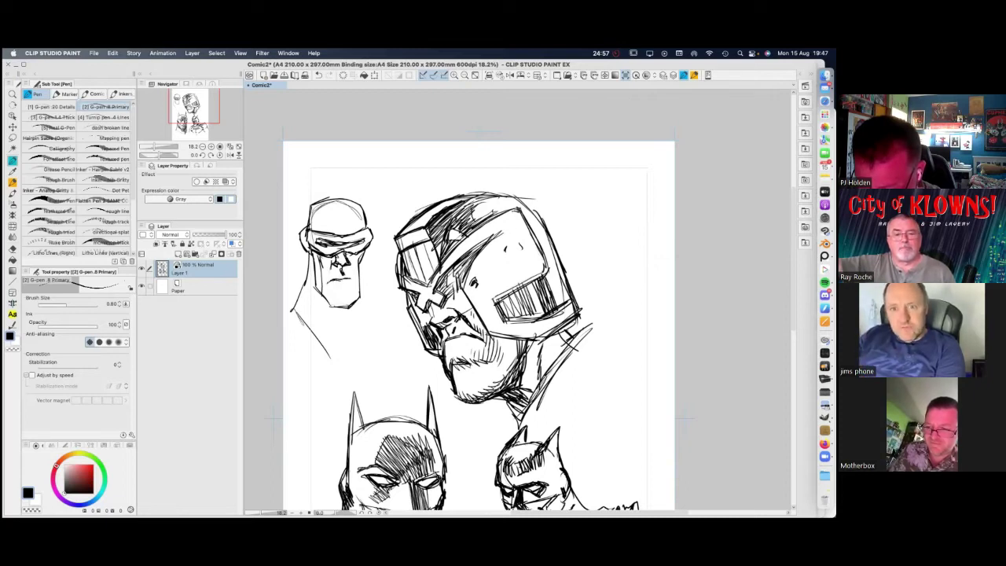
mouse_move(336, 282)
left_mouse_down()
mouse_move(360, 294)
mouse_move(350, 306)
left_mouse_up()
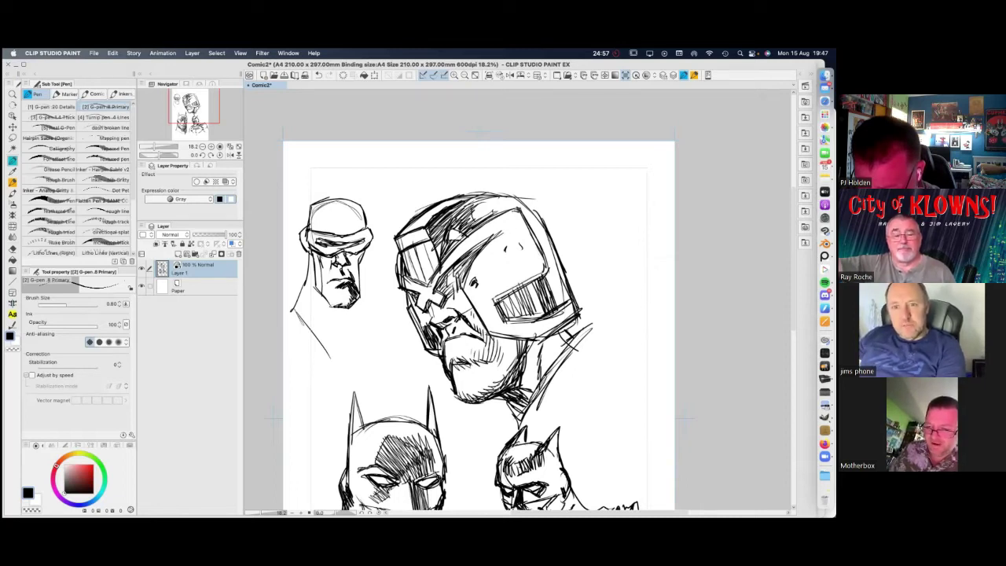
left_click_drag(345, 265, 354, 271)
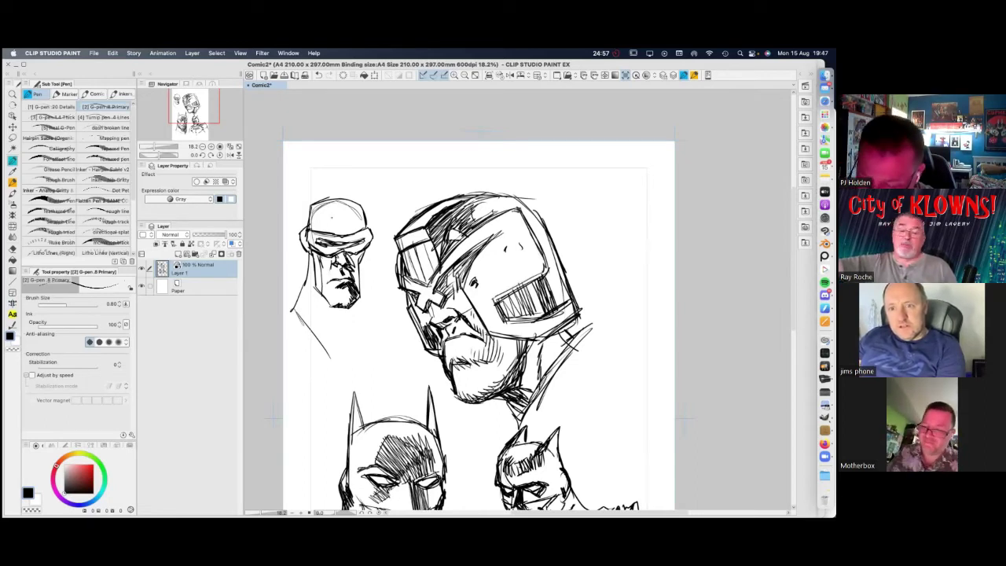
Ink shadows on the visored head's forehead, cheek and jaw, and hatch the neck between its side lines
mouse_move(338, 212)
left_mouse_down()
mouse_move(348, 220)
mouse_move(330, 233)
mouse_move(364, 204)
mouse_move(352, 232)
left_mouse_up()
mouse_move(359, 221)
left_mouse_down()
mouse_move(306, 252)
mouse_move(306, 292)
mouse_move(290, 316)
mouse_move(341, 346)
left_mouse_up()
mouse_move(363, 299)
left_mouse_down()
mouse_move(360, 324)
mouse_move(377, 343)
left_mouse_up()
mouse_move(317, 291)
left_mouse_down()
mouse_move(339, 325)
mouse_move(354, 323)
mouse_move(349, 337)
left_mouse_up()
left_click_drag(349, 338, 351, 338)
left_click_drag(333, 320, 351, 349)
left_click_drag(351, 255, 356, 264)
left_click_drag(330, 320, 340, 329)
left_click_drag(360, 250, 361, 288)
mouse_move(357, 278)
left_mouse_down()
mouse_move(360, 297)
mouse_move(326, 304)
left_mouse_up()
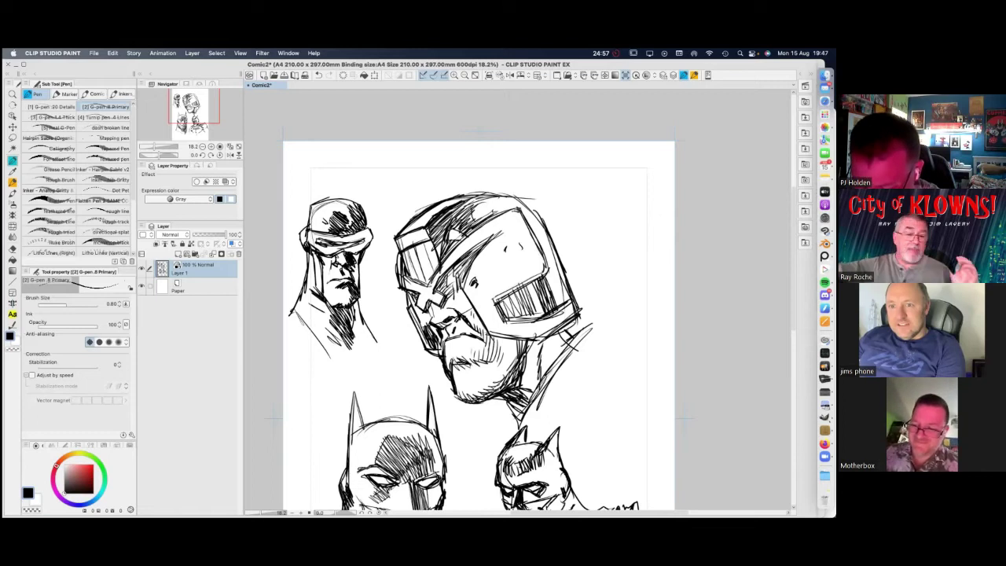
Strengthen the visored head's visor and crown outline, add neck hatching, and close the base with a pointed collar
mouse_move(351, 265)
left_mouse_down()
mouse_move(357, 272)
mouse_move(346, 271)
mouse_move(361, 261)
left_mouse_up()
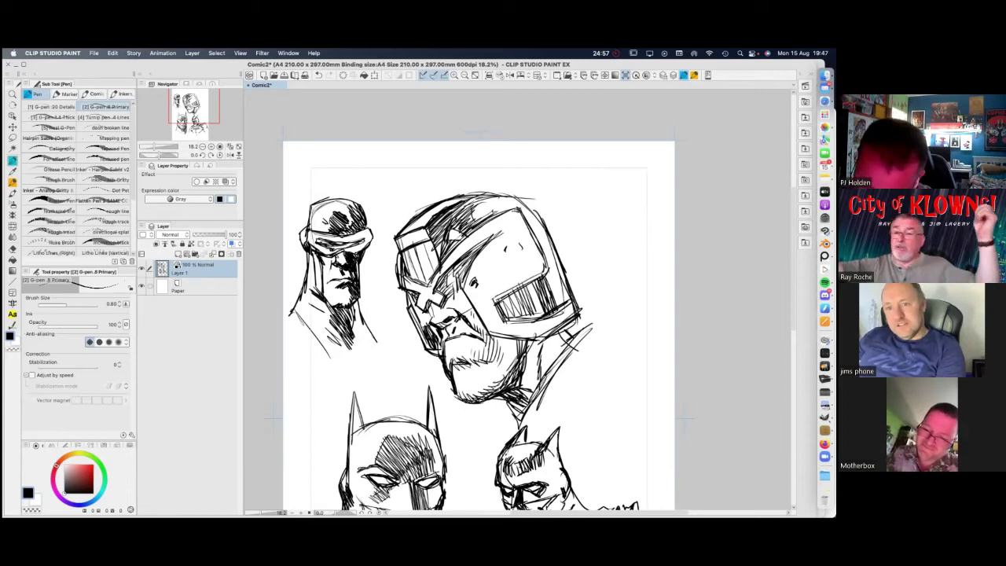
mouse_move(354, 249)
left_mouse_down()
mouse_move(364, 243)
mouse_move(321, 243)
mouse_move(366, 256)
left_mouse_up()
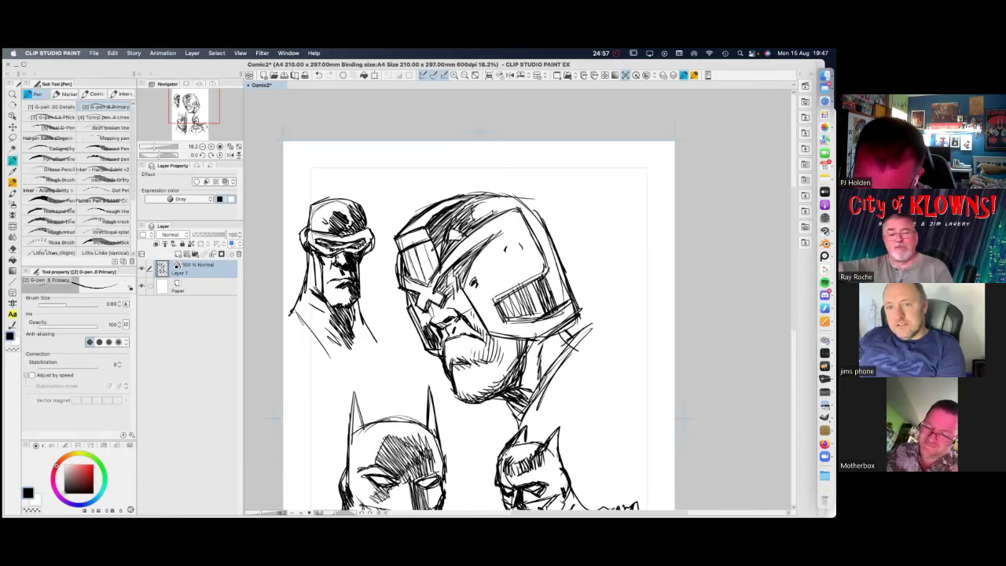
mouse_move(358, 205)
left_mouse_down()
mouse_move(322, 200)
mouse_move(309, 234)
left_mouse_up()
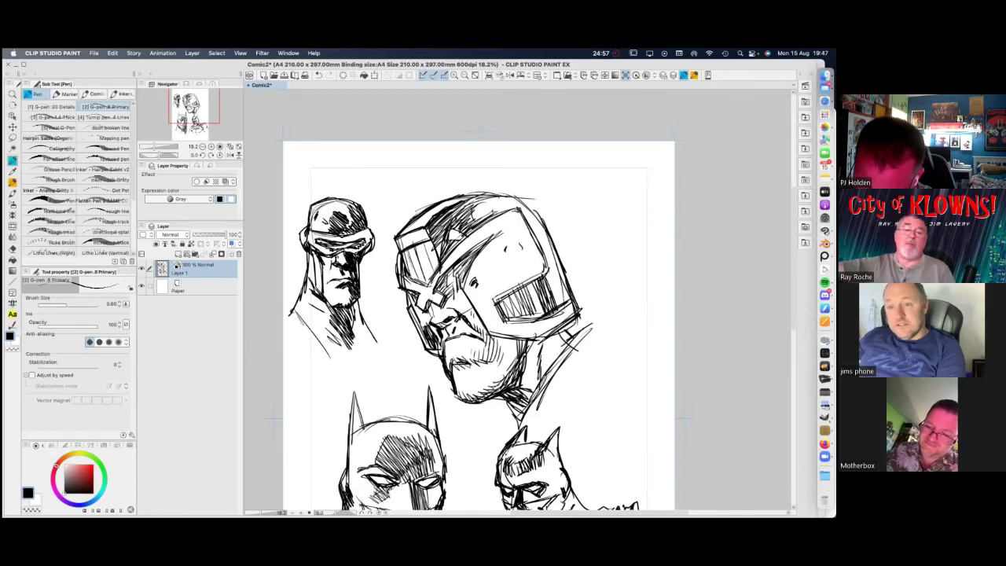
left_click_drag(334, 314, 315, 330)
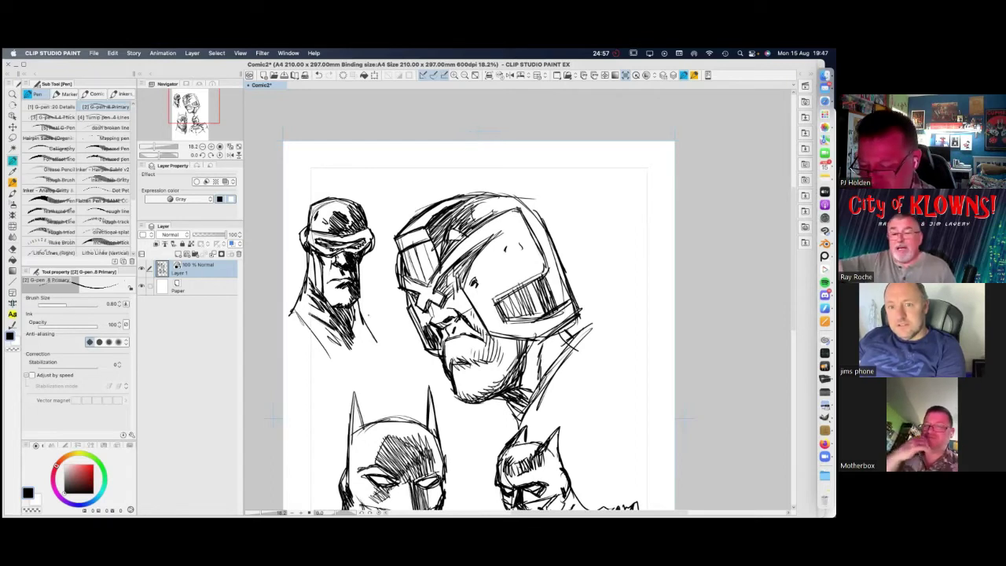
left_click_drag(359, 324, 359, 342)
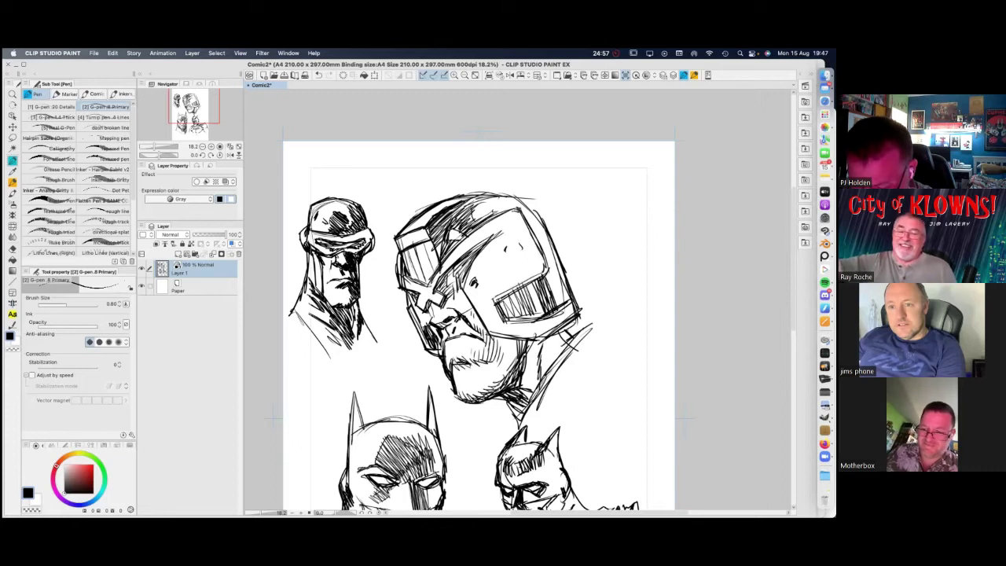
left_click_drag(372, 324, 347, 368)
mouse_move(295, 307)
left_mouse_down()
mouse_move(285, 336)
mouse_move(352, 373)
mouse_move(372, 333)
mouse_move(343, 356)
left_mouse_up()
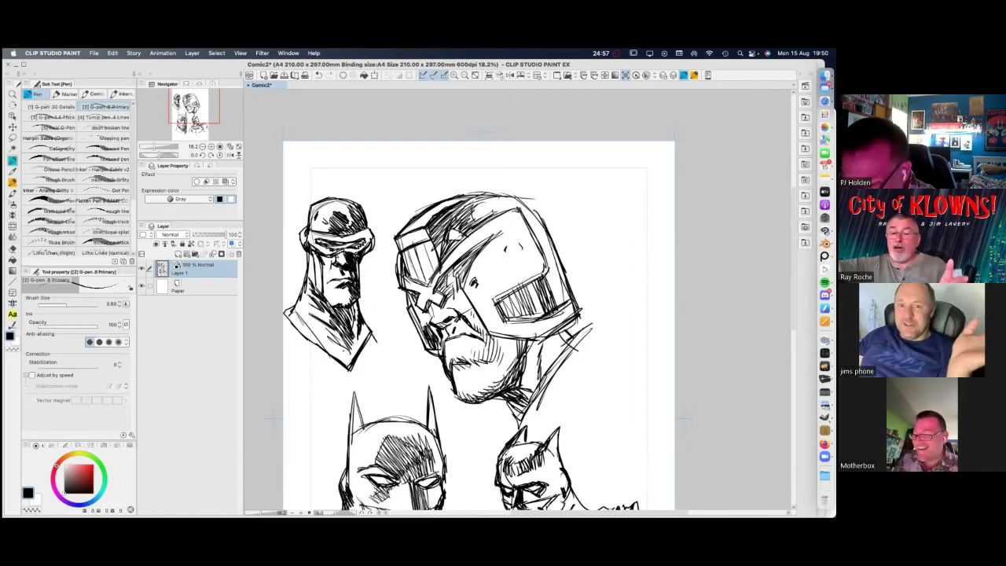
Draw a small visored figure in the page's upper corner beyond the lawman, with capped head, muscular shoulder and bent arm
mouse_move(606, 197)
left_mouse_down()
mouse_move(595, 185)
mouse_move(618, 198)
mouse_move(590, 200)
mouse_move(609, 202)
mouse_move(594, 207)
mouse_move(618, 202)
left_mouse_up()
mouse_move(608, 206)
left_mouse_down()
mouse_move(620, 196)
mouse_move(619, 206)
mouse_move(598, 197)
mouse_move(609, 192)
mouse_move(604, 199)
left_mouse_up()
mouse_move(599, 191)
left_mouse_down()
mouse_move(608, 210)
mouse_move(603, 226)
mouse_move(591, 219)
mouse_move(597, 228)
mouse_move(621, 218)
mouse_move(601, 227)
left_mouse_up()
mouse_move(612, 225)
left_mouse_down()
mouse_move(604, 230)
mouse_move(611, 219)
mouse_move(614, 231)
left_mouse_up()
left_click_drag(599, 181, 615, 181)
left_click_drag(609, 180, 615, 195)
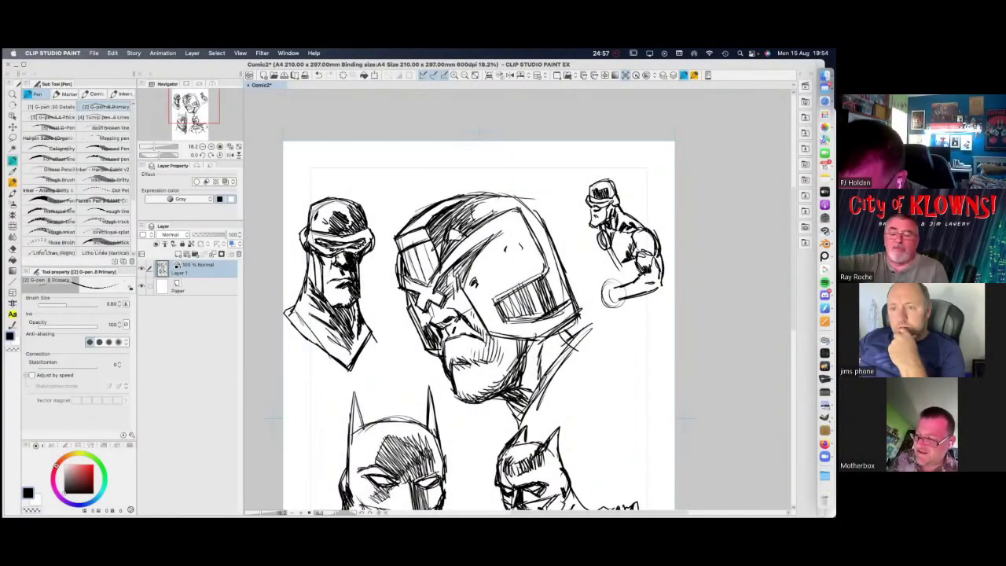
Draw the small figure's banded forearm and darken the underside of the elbow
mouse_move(644, 276)
left_mouse_down()
mouse_move(643, 297)
mouse_move(615, 305)
left_mouse_up()
left_click_drag(621, 290, 617, 302)
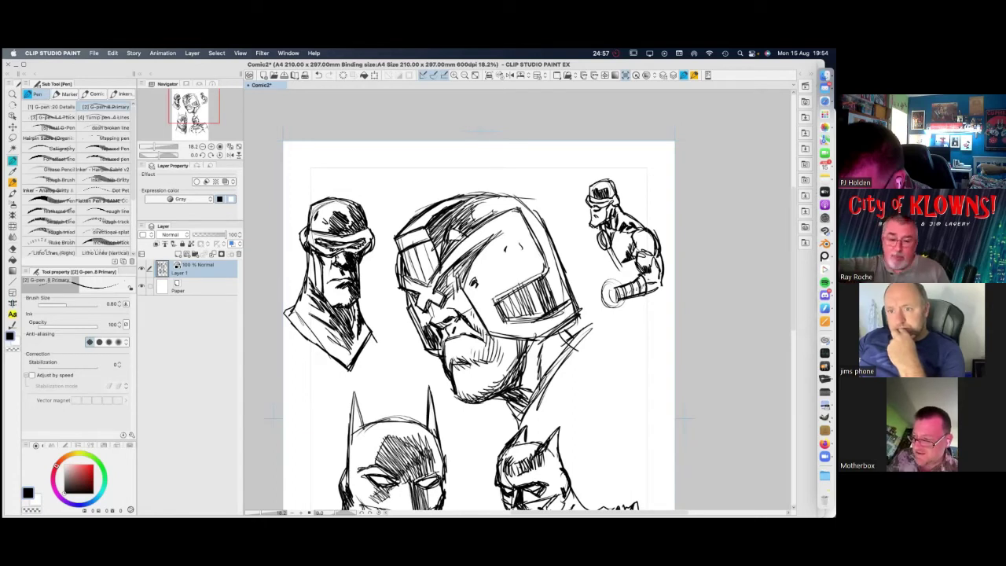
left_click_drag(661, 275, 656, 285)
left_click_drag(656, 281, 650, 291)
left_click_drag(659, 281, 643, 297)
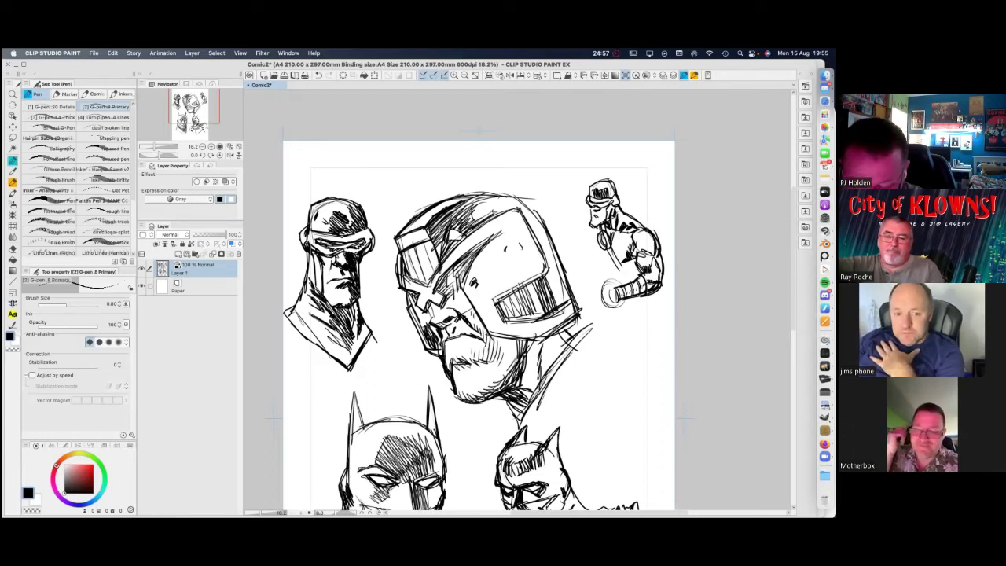
Lower the sketch layer's opacity to 20% and add a new layer above it
scroll(597, 404, "down", 5)
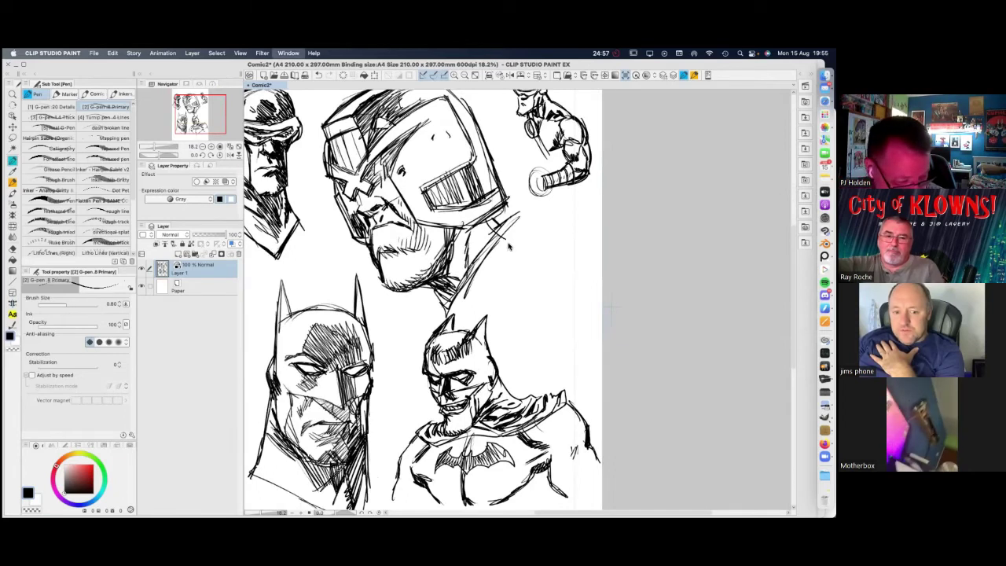
key("Tab")
left_click_drag(397, 339, 483, 384)
key("Tab")
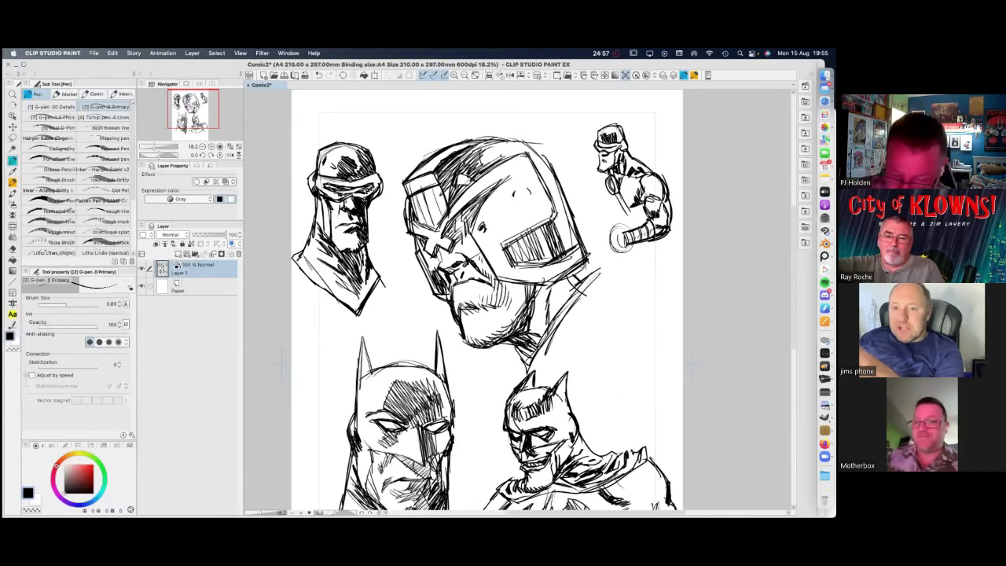
left_click(200, 236)
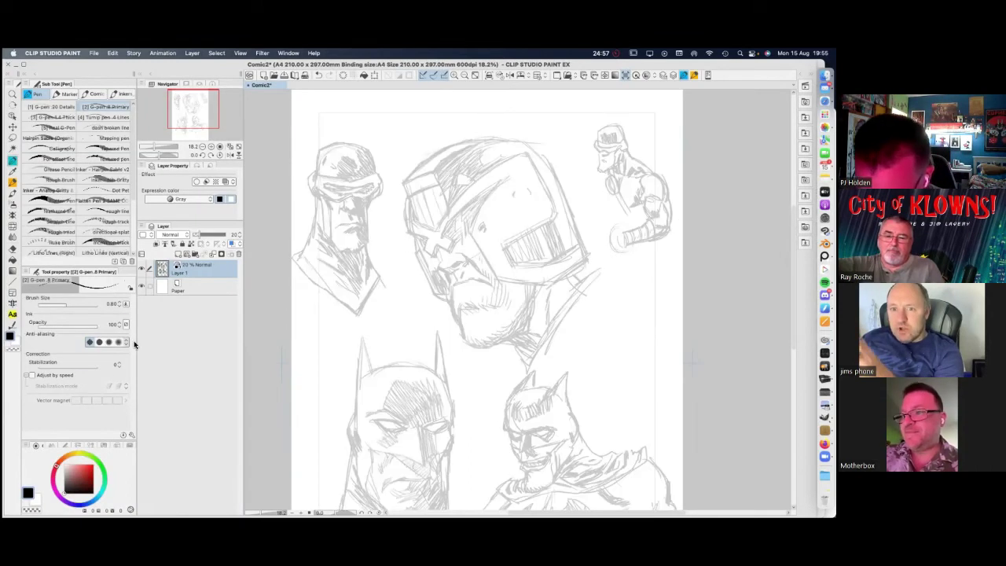
left_click(178, 254)
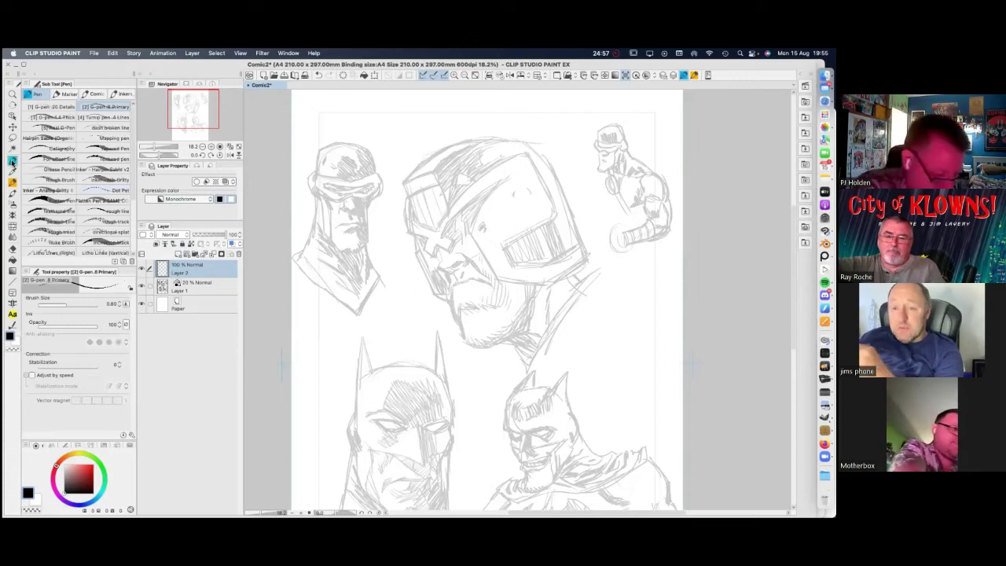
Hide the palettes and draw a bald muscular figure over the faded sketches, with scowling head, shoulders and outstretched clawed arm
key("Tab")
scroll(496, 167, "down", 2)
scroll(496, 167, "down", 2)
mouse_move(343, 175)
left_mouse_down()
mouse_move(356, 187)
mouse_move(340, 195)
mouse_move(319, 180)
mouse_move(296, 190)
left_mouse_up()
mouse_move(299, 198)
left_mouse_down()
mouse_move(316, 204)
mouse_move(277, 205)
mouse_move(282, 217)
mouse_move(314, 203)
mouse_move(256, 235)
mouse_move(250, 260)
mouse_move(230, 266)
mouse_move(250, 274)
left_mouse_up()
mouse_move(252, 262)
left_mouse_down()
mouse_move(248, 275)
mouse_move(257, 268)
left_mouse_up()
mouse_move(254, 256)
left_mouse_down()
mouse_move(249, 264)
mouse_move(257, 239)
left_mouse_up()
mouse_move(257, 243)
left_mouse_down()
mouse_move(252, 255)
mouse_move(289, 209)
left_mouse_up()
mouse_move(311, 201)
left_mouse_down()
mouse_move(289, 214)
mouse_move(299, 201)
left_mouse_up()
mouse_move(318, 193)
left_mouse_down()
mouse_move(385, 186)
mouse_move(360, 215)
mouse_move(318, 212)
mouse_move(314, 222)
left_mouse_up()
mouse_move(309, 206)
left_mouse_down()
mouse_move(382, 184)
mouse_move(369, 227)
mouse_move(333, 240)
left_mouse_up()
mouse_move(346, 164)
left_mouse_down()
mouse_move(332, 187)
mouse_move(357, 178)
mouse_move(355, 193)
left_mouse_up()
mouse_move(340, 182)
left_mouse_down()
mouse_move(333, 201)
mouse_move(353, 206)
mouse_move(353, 189)
left_mouse_up()
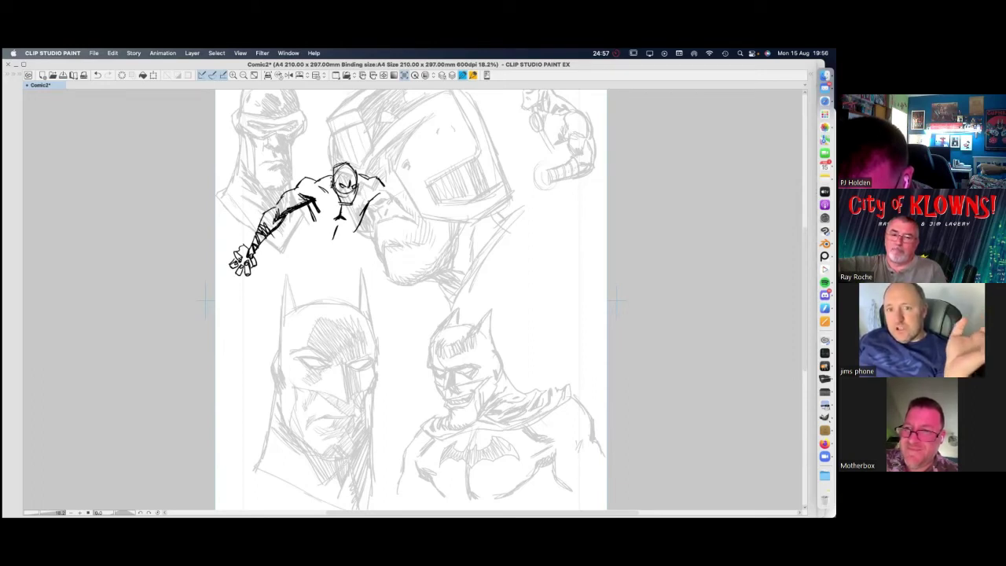
Draw the muscular figure's chest, abdominals, second upper arm, waistline and tapering hips
left_click_drag(334, 178, 329, 191)
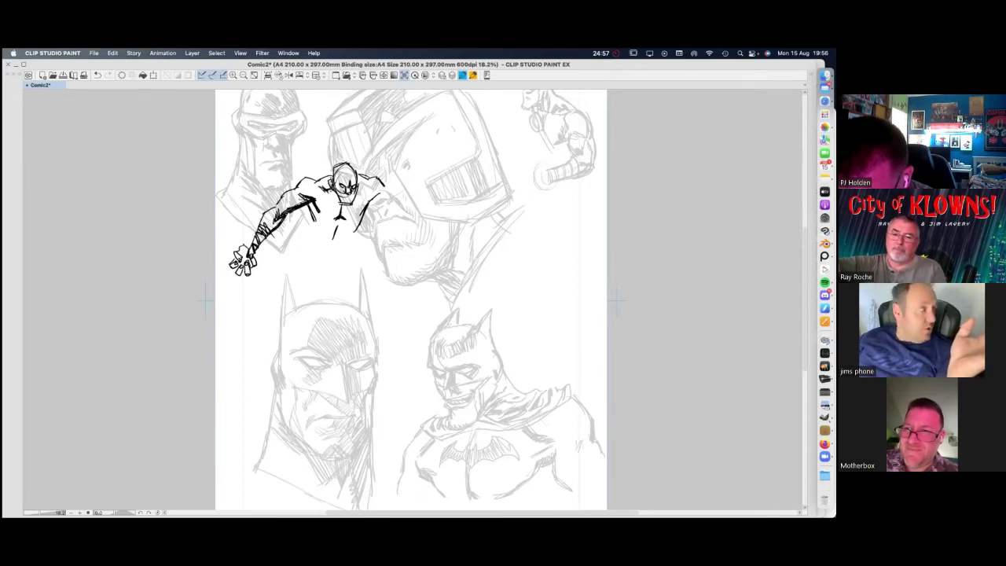
mouse_move(336, 225)
left_mouse_down()
mouse_move(320, 240)
mouse_move(349, 242)
mouse_move(313, 236)
mouse_move(307, 258)
mouse_move(330, 246)
mouse_move(348, 261)
mouse_move(354, 232)
left_mouse_up()
left_click_drag(364, 214, 360, 223)
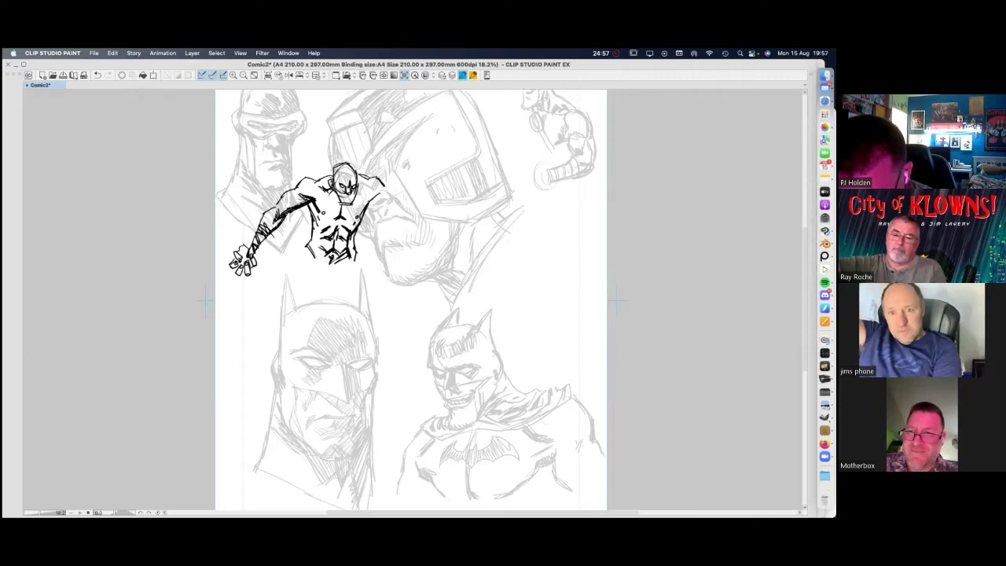
mouse_move(367, 188)
left_mouse_down()
mouse_move(358, 196)
mouse_move(382, 186)
mouse_move(392, 202)
mouse_move(371, 215)
mouse_move(393, 216)
mouse_move(392, 205)
left_mouse_up()
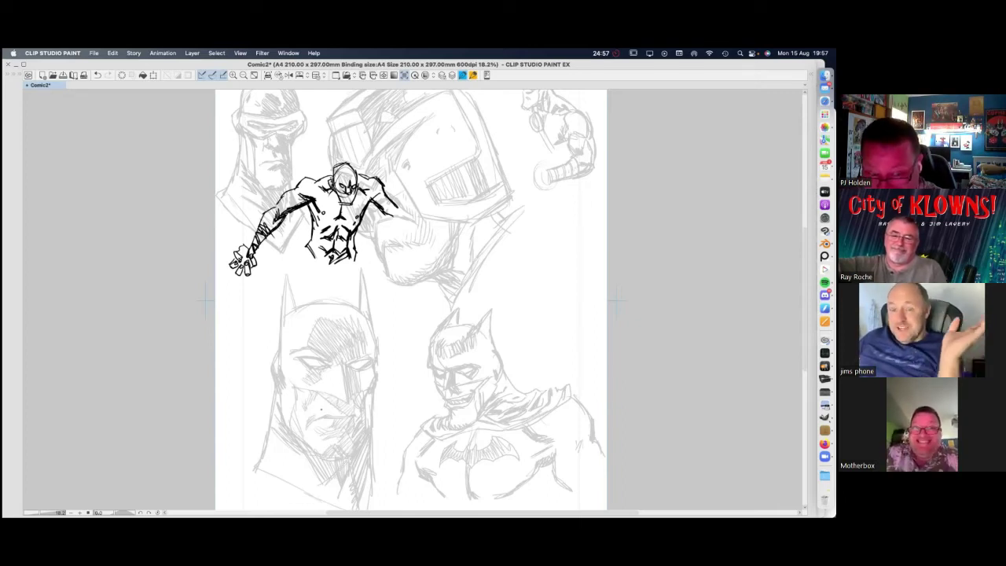
mouse_move(384, 197)
left_mouse_down()
mouse_move(374, 209)
mouse_move(382, 205)
mouse_move(357, 183)
left_mouse_up()
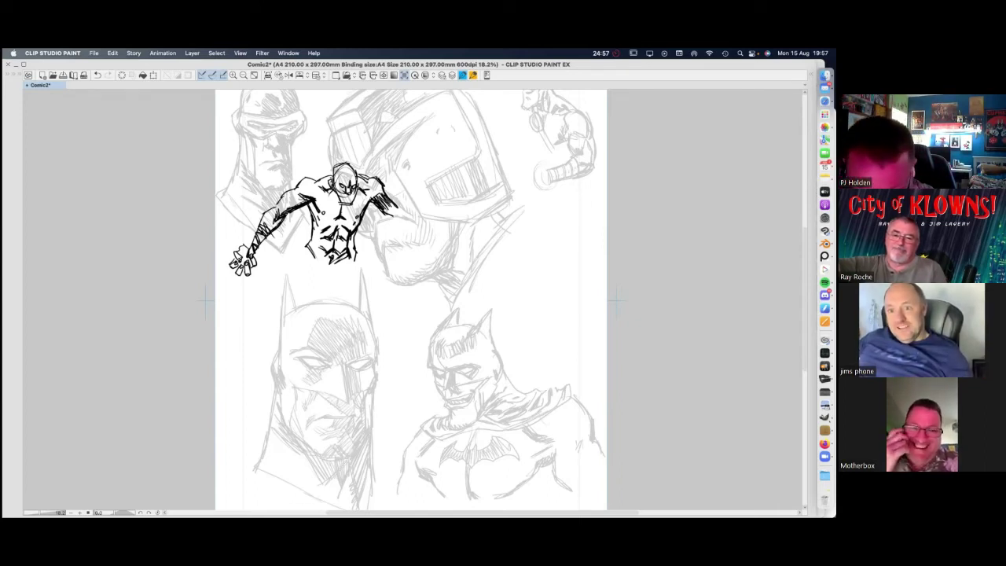
mouse_move(316, 276)
left_mouse_down()
mouse_move(326, 291)
mouse_move(344, 266)
mouse_move(339, 287)
left_mouse_up()
mouse_move(337, 252)
left_mouse_down()
mouse_move(304, 256)
mouse_move(330, 257)
left_mouse_up()
mouse_move(327, 247)
left_mouse_down()
mouse_move(302, 264)
mouse_move(324, 290)
left_mouse_up()
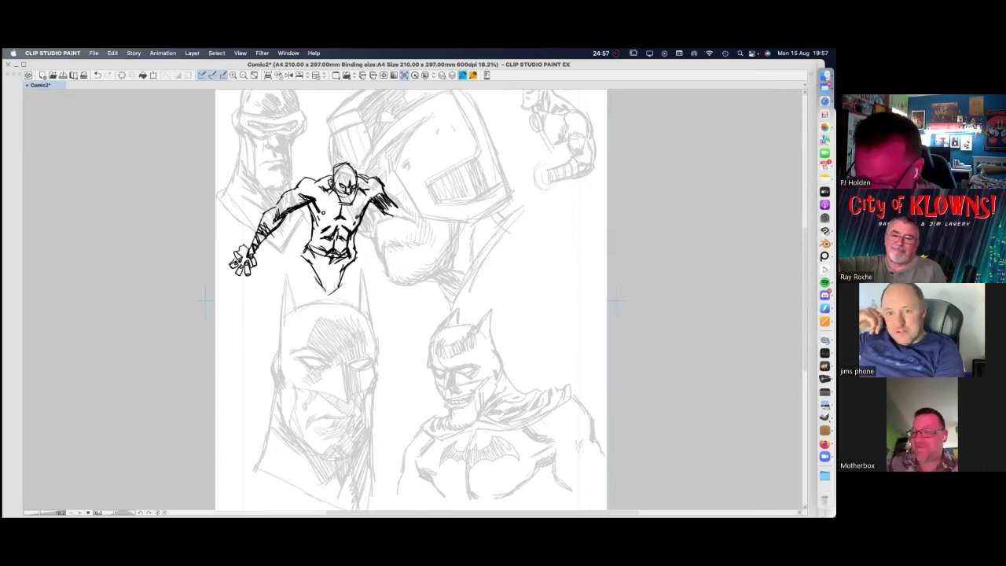
Add the muscular figure's outer thigh line and extend the second arm into a forearm with a clenched fist
left_click_drag(305, 249, 281, 280)
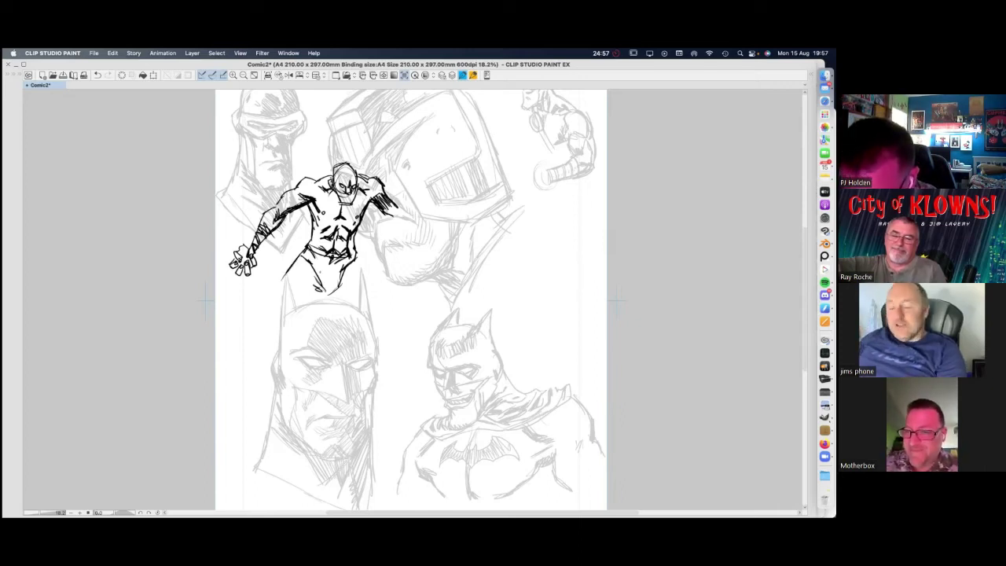
left_click_drag(388, 203, 409, 223)
left_click_drag(396, 203, 438, 227)
left_click_drag(436, 220, 437, 230)
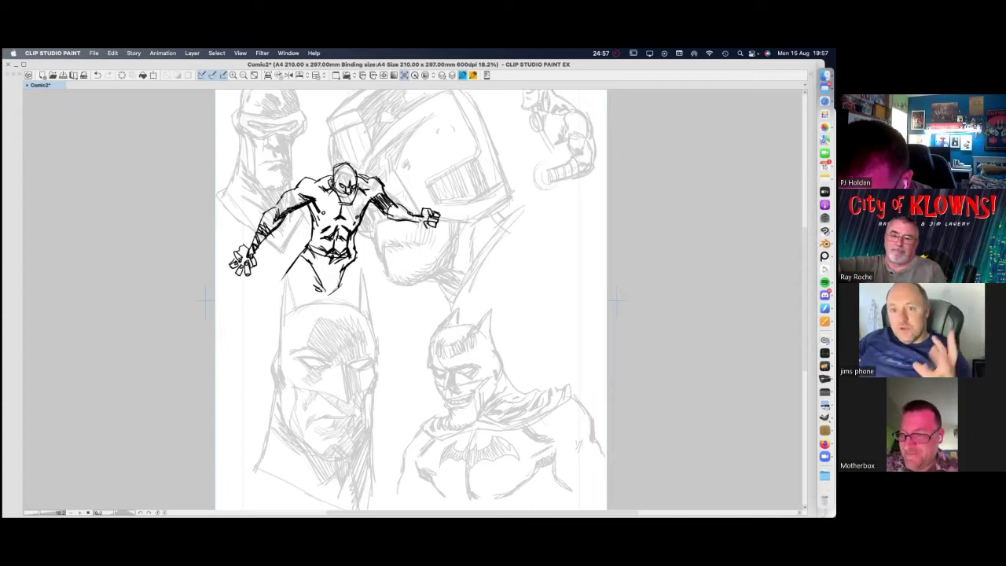
Shade the muscular figure's face, shoulder, side of the chest and abdomen with heavy black hatching
mouse_move(392, 206)
left_mouse_down()
mouse_move(399, 214)
mouse_move(368, 202)
mouse_move(374, 185)
left_mouse_up()
left_click_drag(373, 185, 381, 197)
mouse_move(314, 181)
left_mouse_down()
mouse_move(300, 196)
mouse_move(355, 184)
mouse_move(357, 222)
left_mouse_up()
left_click_drag(351, 205, 355, 215)
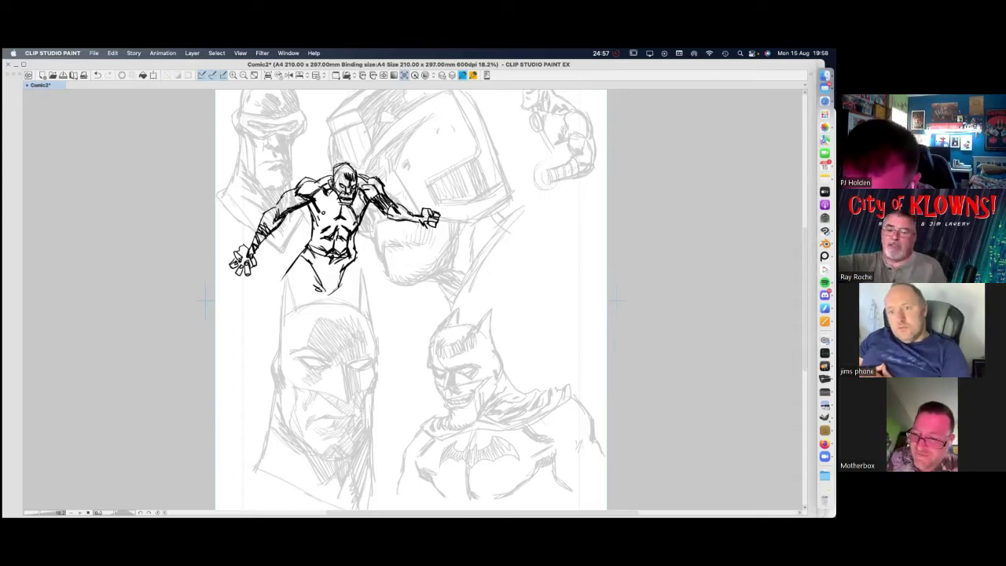
left_click_drag(359, 198, 354, 221)
mouse_move(369, 180)
left_mouse_down()
mouse_move(363, 198)
mouse_move(376, 199)
mouse_move(357, 205)
mouse_move(352, 233)
mouse_move(325, 237)
mouse_move(346, 255)
left_mouse_up()
mouse_move(357, 239)
left_mouse_down()
mouse_move(348, 255)
mouse_move(315, 252)
left_mouse_up()
left_click_drag(325, 242, 311, 260)
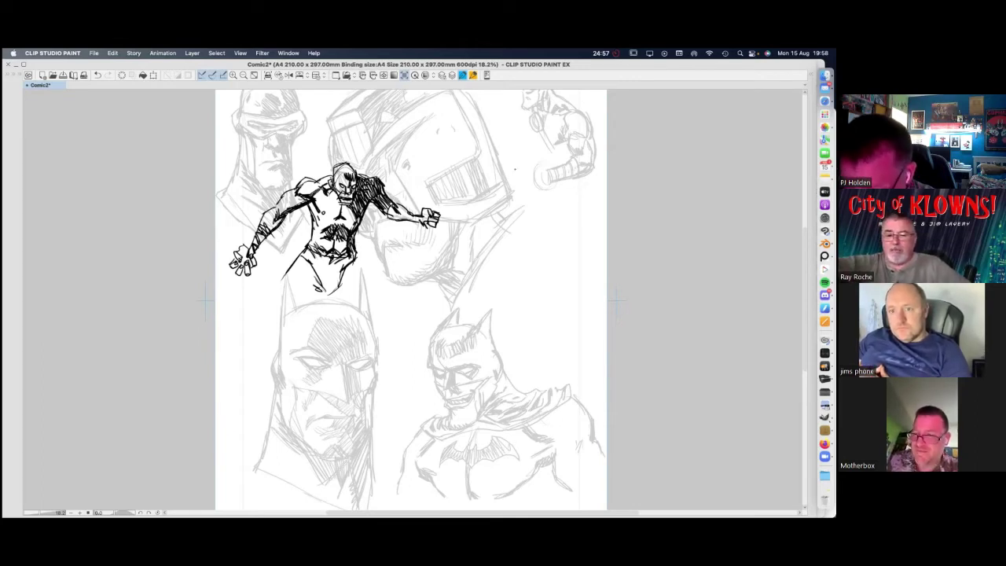
Draw a profile head with tufted hair, heavy brow, nose and long jutting jaw beside the muscular figure
mouse_move(477, 190)
left_mouse_down()
mouse_move(475, 217)
mouse_move(516, 207)
mouse_move(503, 214)
mouse_move(476, 208)
mouse_move(523, 171)
mouse_move(527, 185)
mouse_move(473, 213)
mouse_move(492, 219)
mouse_move(490, 240)
mouse_move(503, 237)
mouse_move(502, 218)
mouse_move(484, 237)
left_mouse_up()
left_click_drag(475, 234, 469, 302)
mouse_move(473, 212)
left_mouse_down()
mouse_move(459, 305)
mouse_move(476, 313)
left_mouse_up()
mouse_move(470, 247)
left_mouse_down()
mouse_move(463, 284)
mouse_move(477, 316)
mouse_move(511, 315)
left_mouse_up()
mouse_move(472, 186)
left_mouse_down()
mouse_move(472, 239)
mouse_move(474, 176)
mouse_move(485, 172)
mouse_move(483, 188)
mouse_move(538, 170)
mouse_move(535, 181)
mouse_move(491, 178)
left_mouse_up()
mouse_move(478, 184)
left_mouse_down()
mouse_move(499, 179)
mouse_move(513, 198)
mouse_move(505, 219)
mouse_move(528, 261)
mouse_move(505, 254)
left_mouse_up()
left_click_drag(480, 256, 479, 272)
left_click_drag(488, 253, 487, 277)
Draw a small round eyeball with thick dark rings over the edge of the large faded Batman's forehead
left_click_drag(370, 338, 411, 259)
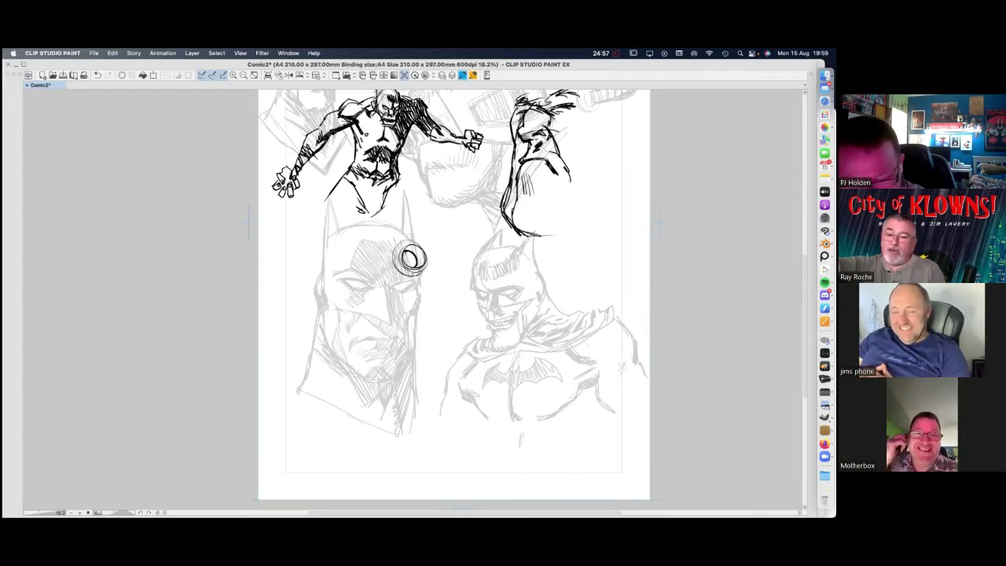
mouse_move(410, 260)
left_mouse_down()
mouse_move(410, 272)
mouse_move(415, 253)
mouse_move(403, 244)
mouse_move(416, 242)
mouse_move(423, 258)
mouse_move(396, 270)
mouse_move(419, 254)
mouse_move(423, 261)
mouse_move(426, 251)
mouse_move(414, 263)
mouse_move(411, 244)
mouse_move(393, 272)
mouse_move(410, 276)
mouse_move(390, 261)
mouse_move(404, 275)
mouse_move(409, 254)
mouse_move(412, 262)
left_mouse_up()
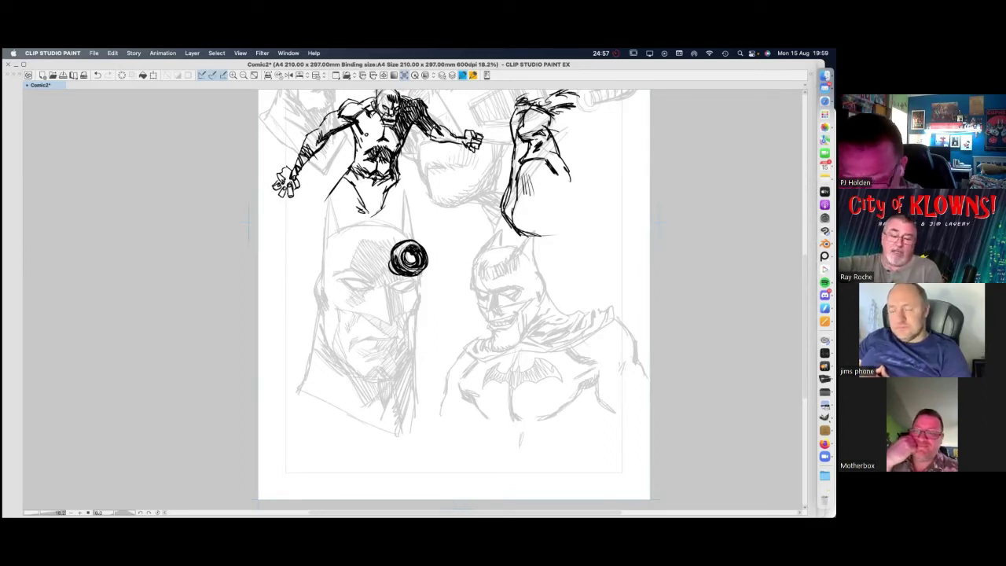
Draw a grinning Joker-like head between the faded Batmen, with skull outline, ear, toothy mouth, nose, eyes and brows
mouse_move(450, 260)
left_mouse_down()
mouse_move(437, 305)
mouse_move(481, 255)
mouse_move(496, 313)
left_mouse_up()
mouse_move(444, 261)
left_mouse_down()
mouse_move(460, 253)
mouse_move(436, 285)
mouse_move(438, 306)
mouse_move(432, 296)
left_mouse_up()
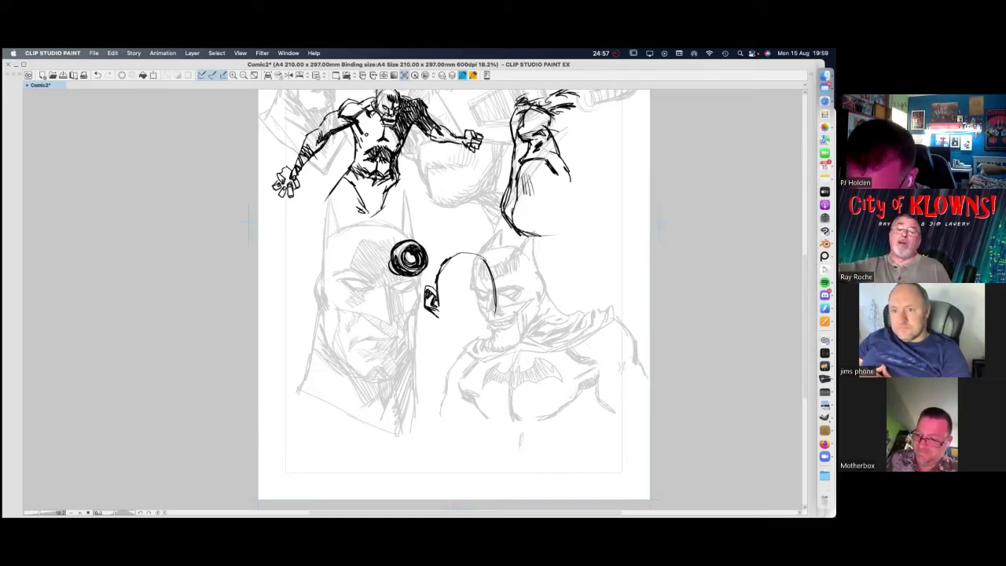
mouse_move(448, 306)
left_mouse_down()
mouse_move(456, 316)
mouse_move(487, 309)
mouse_move(475, 338)
mouse_move(463, 337)
mouse_move(478, 338)
mouse_move(464, 325)
mouse_move(484, 336)
left_mouse_up()
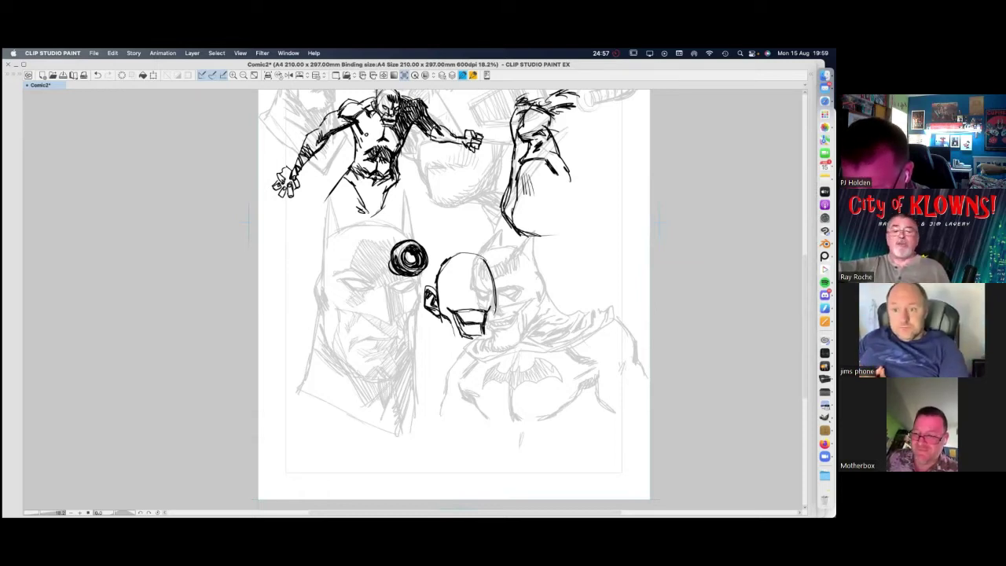
left_click_drag(464, 313, 461, 326)
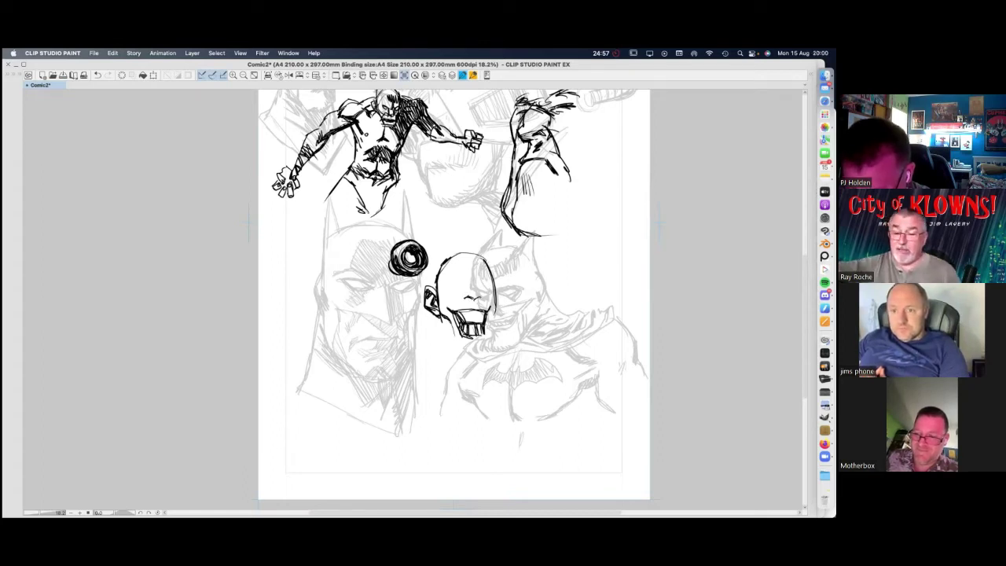
left_click_drag(474, 268, 482, 291)
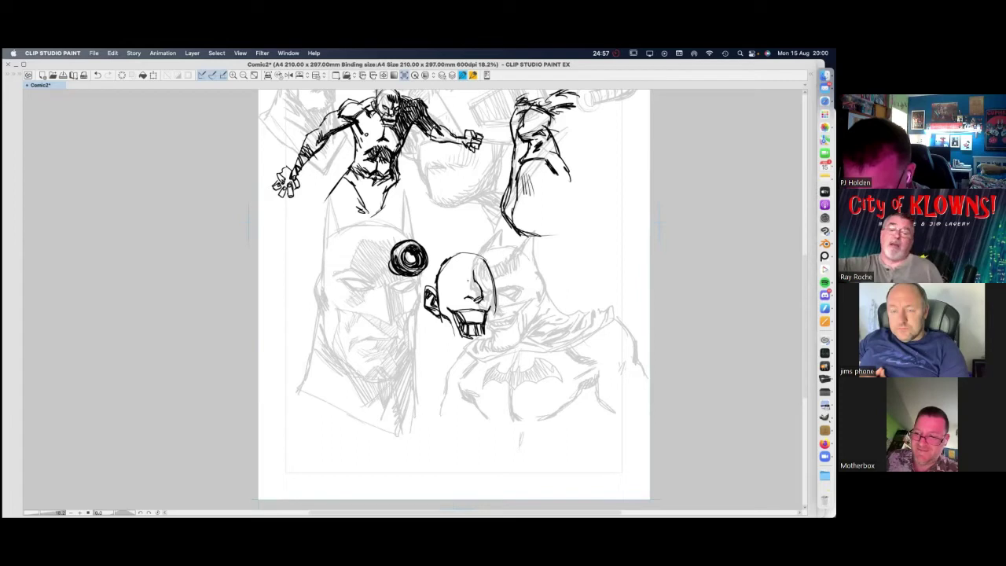
mouse_move(454, 268)
left_mouse_down()
mouse_move(463, 281)
mouse_move(490, 278)
left_mouse_up()
Add tall wavy strands of hair and a hairline above the grinning face
left_click_drag(451, 237, 476, 253)
left_click_drag(448, 217, 443, 257)
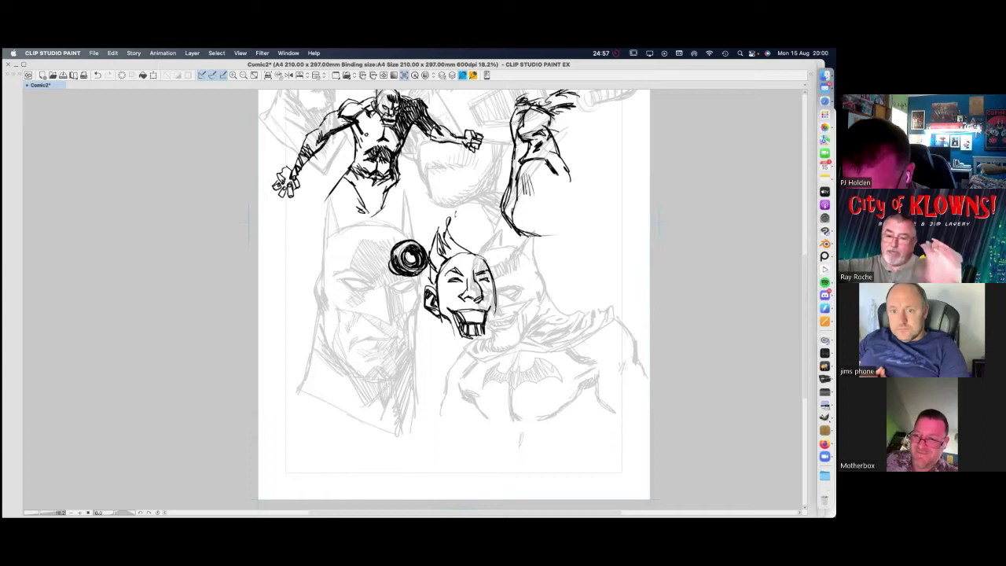
left_click_drag(471, 244, 469, 216)
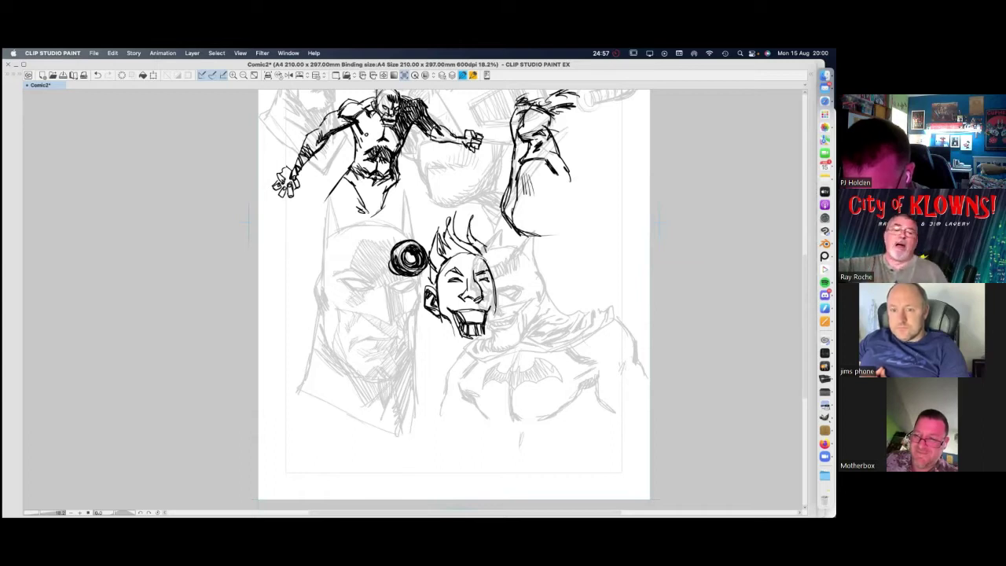
left_click_drag(441, 258, 470, 253)
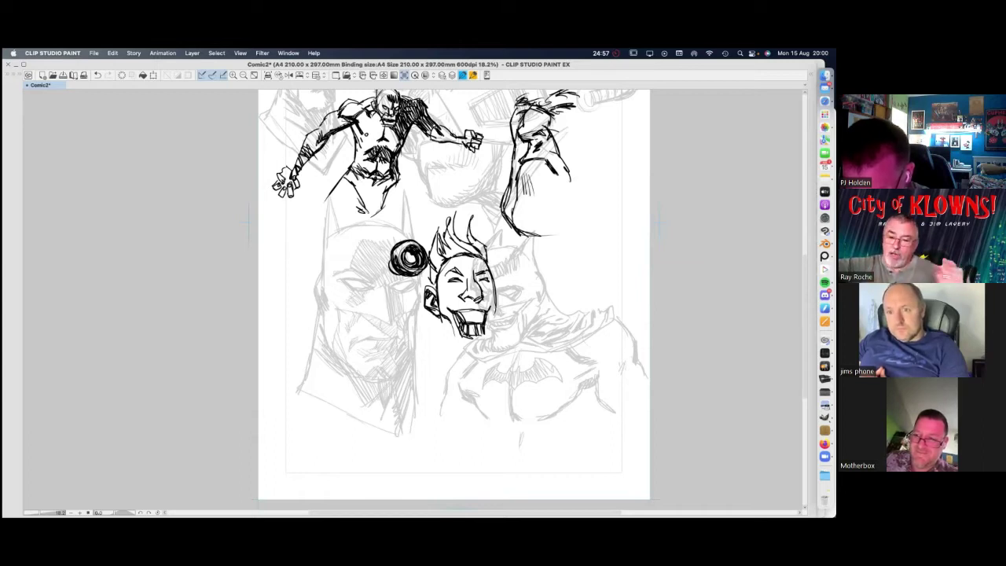
Complete the grinning head's pointed jaw, teeth and forehead creases, and black in the shadow around one eye
left_click_drag(443, 325, 467, 351)
mouse_move(468, 312)
left_mouse_down()
mouse_move(481, 325)
mouse_move(477, 318)
left_mouse_up()
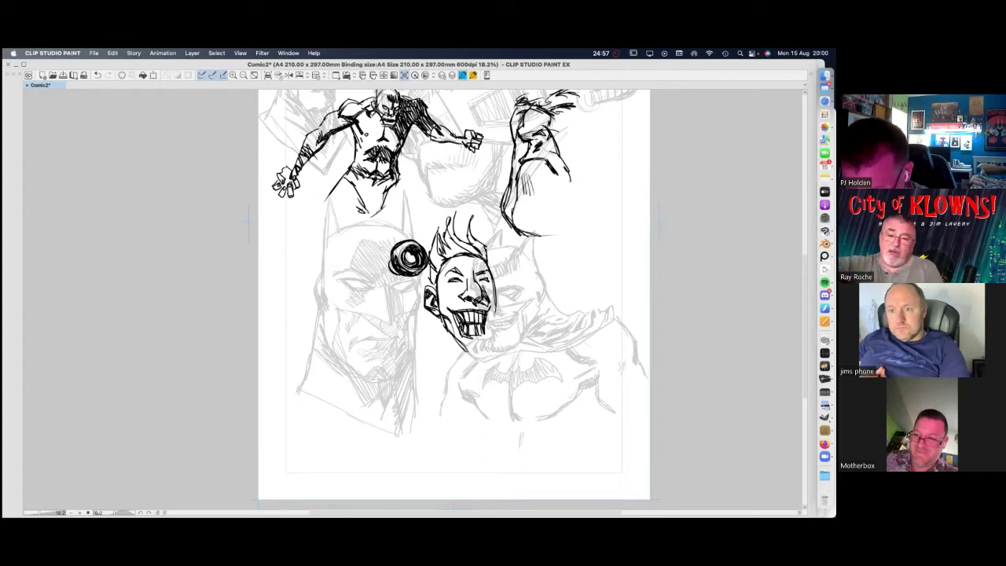
left_click_drag(477, 272, 494, 301)
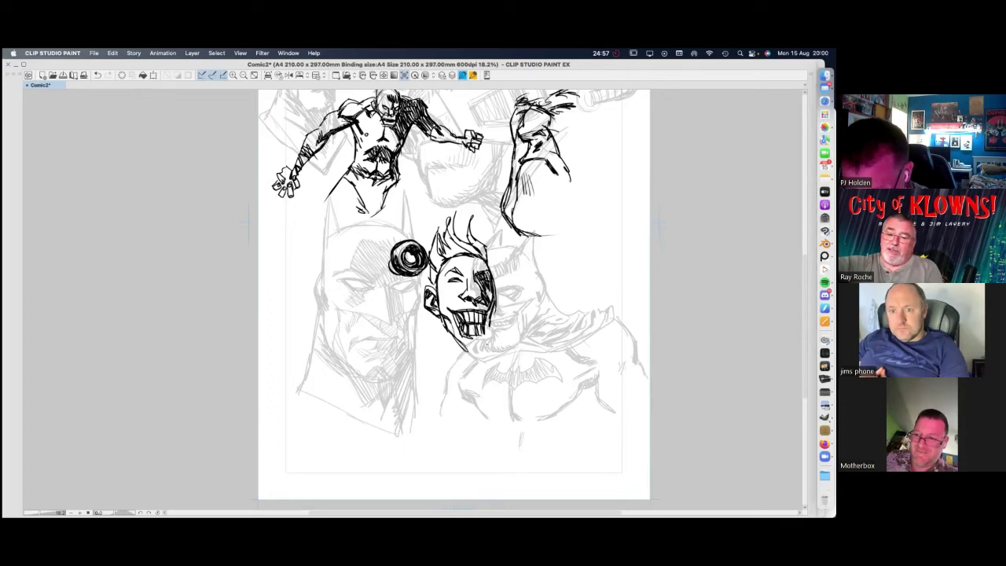
mouse_move(488, 318)
left_mouse_down()
mouse_move(486, 354)
mouse_move(469, 359)
left_mouse_up()
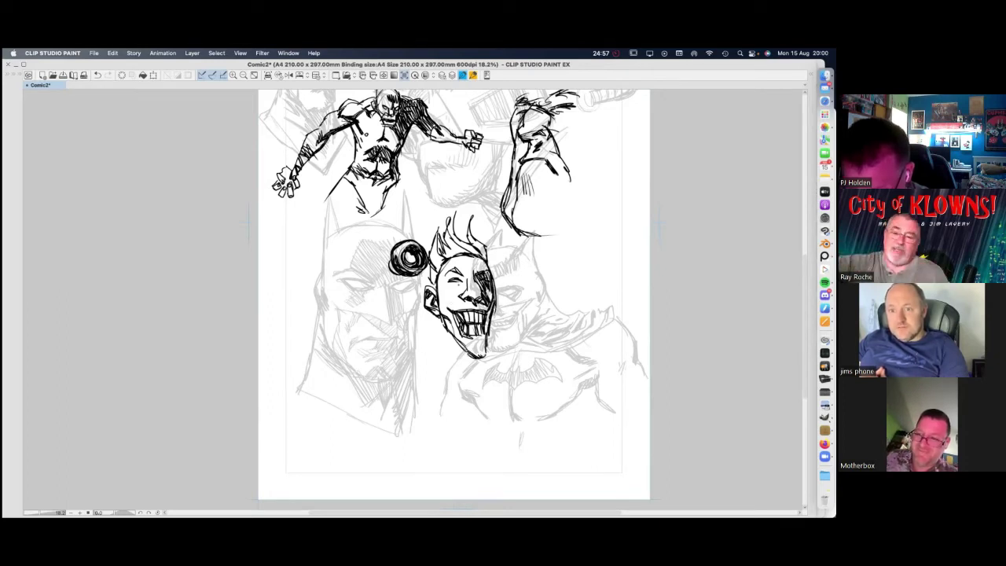
left_click_drag(462, 266, 478, 263)
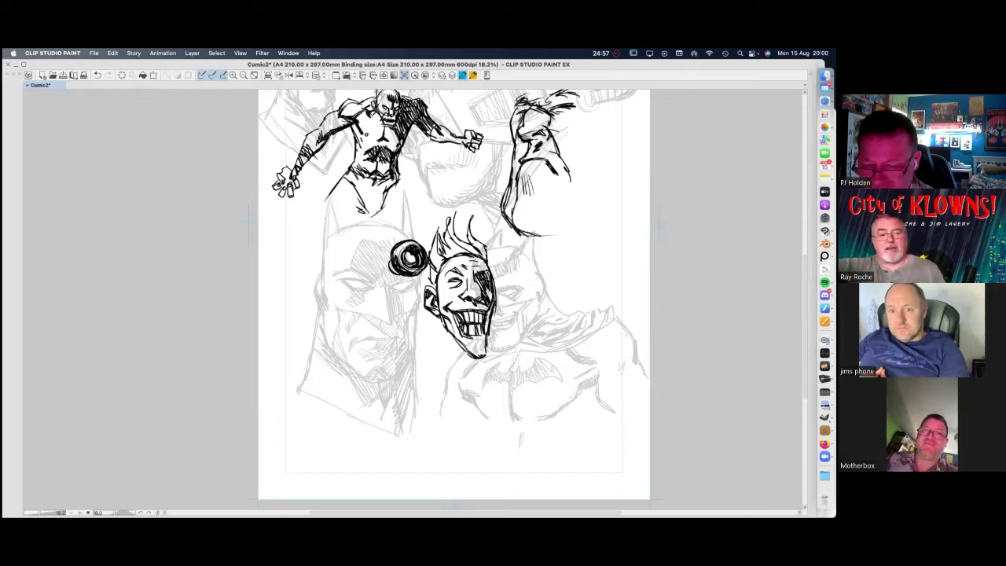
Add the grinning head's shaded neck and collar, and fill out the hair with curls and flowing strands
left_click_drag(442, 311, 429, 364)
mouse_move(439, 333)
left_mouse_down()
mouse_move(433, 346)
mouse_move(453, 363)
left_mouse_up()
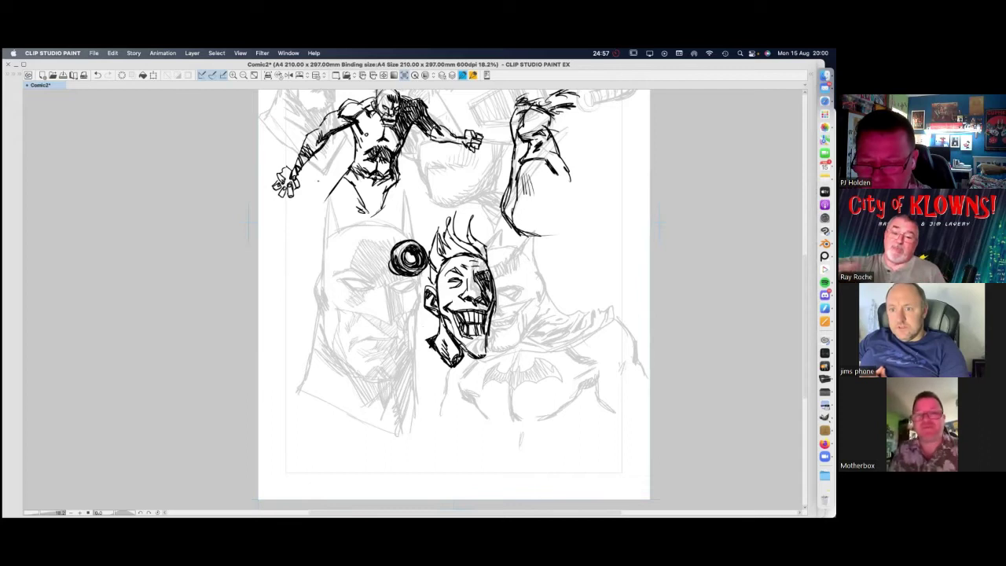
mouse_move(480, 251)
left_mouse_down()
mouse_move(479, 215)
mouse_move(471, 231)
mouse_move(489, 213)
mouse_move(492, 236)
left_mouse_up()
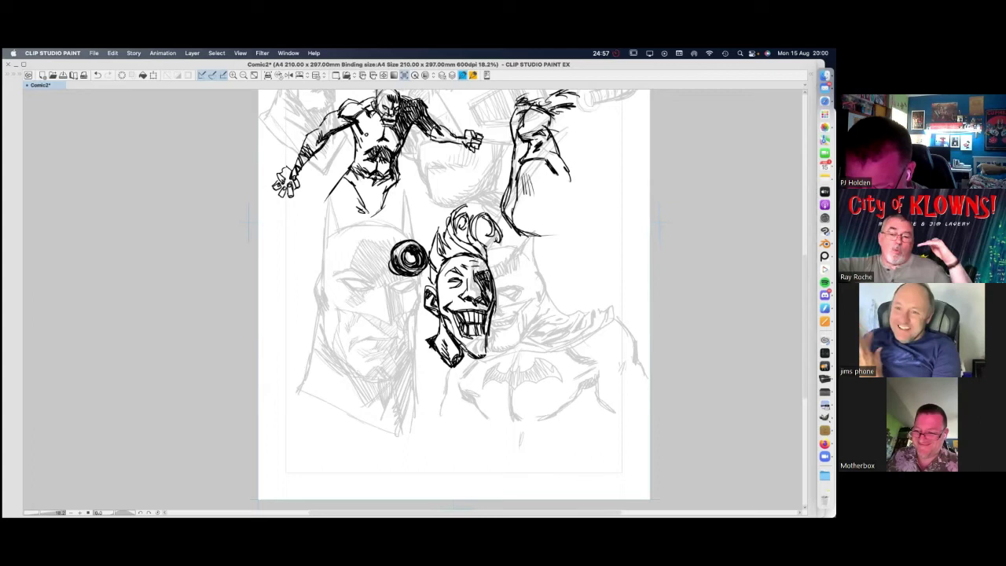
mouse_move(465, 217)
left_mouse_down()
mouse_move(482, 241)
mouse_move(467, 244)
left_mouse_up()
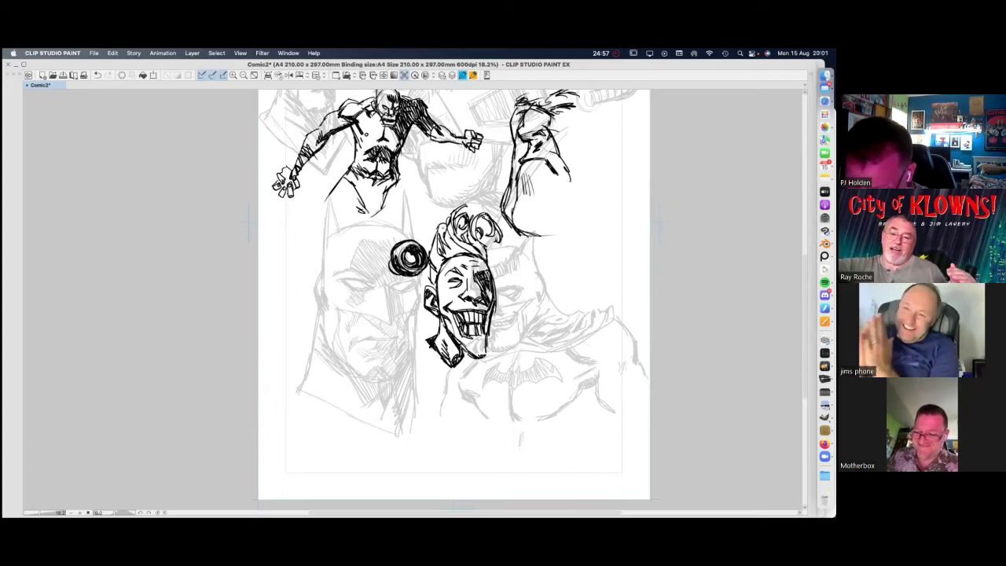
left_click_drag(434, 233, 437, 247)
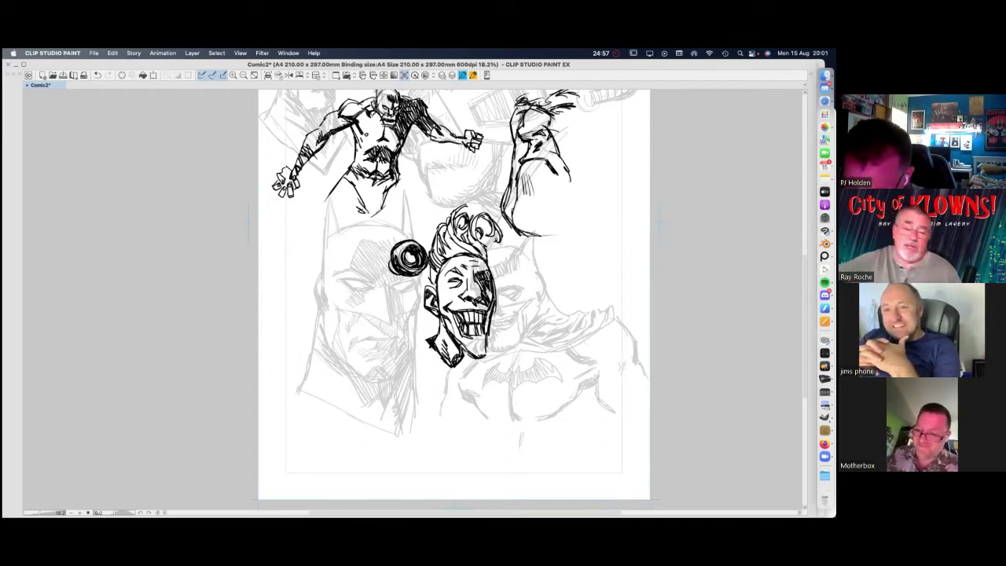
left_click_drag(445, 232, 463, 254)
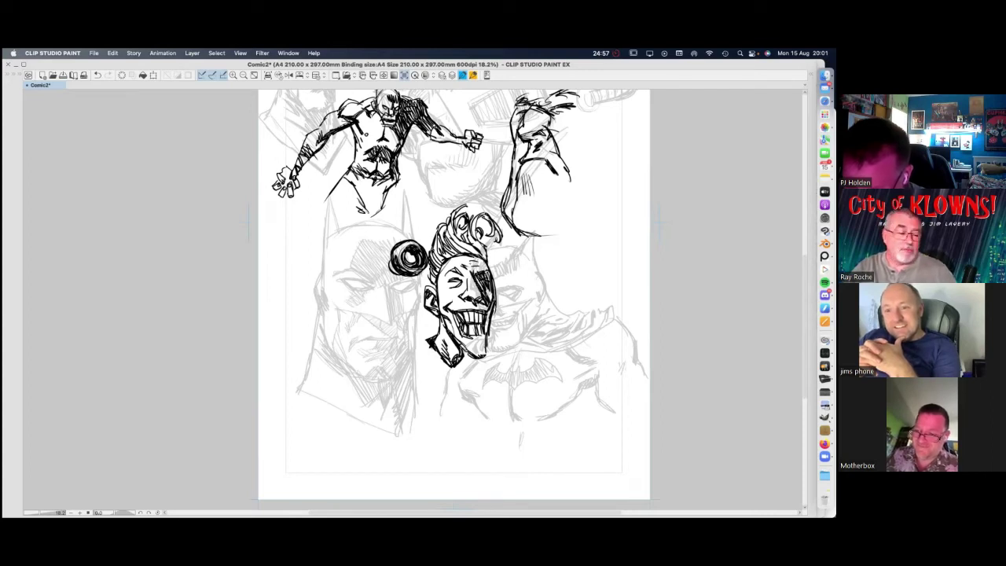
left_click_drag(424, 343, 448, 376)
left_click_drag(458, 358, 467, 372)
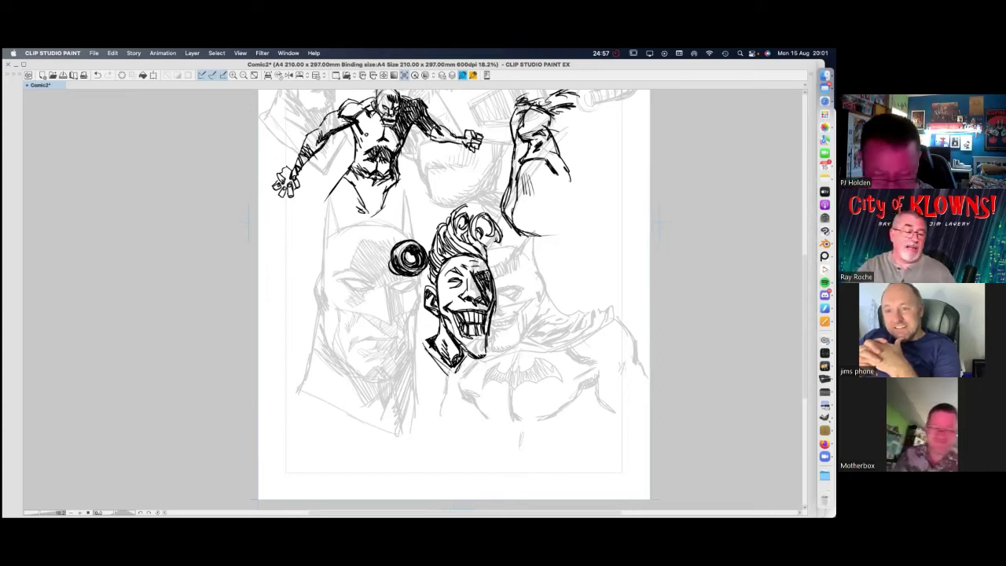
Bring back the palettes, hide Layer 2 and restore Layer 1 to 100% opacity
key("Tab")
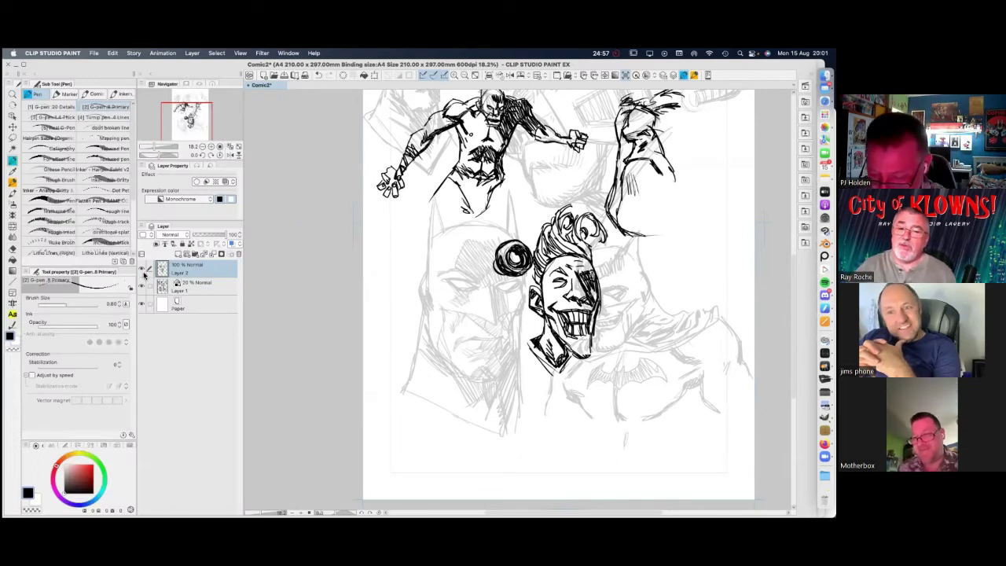
left_click(143, 268)
left_click(186, 290)
left_click_drag(202, 234, 234, 234)
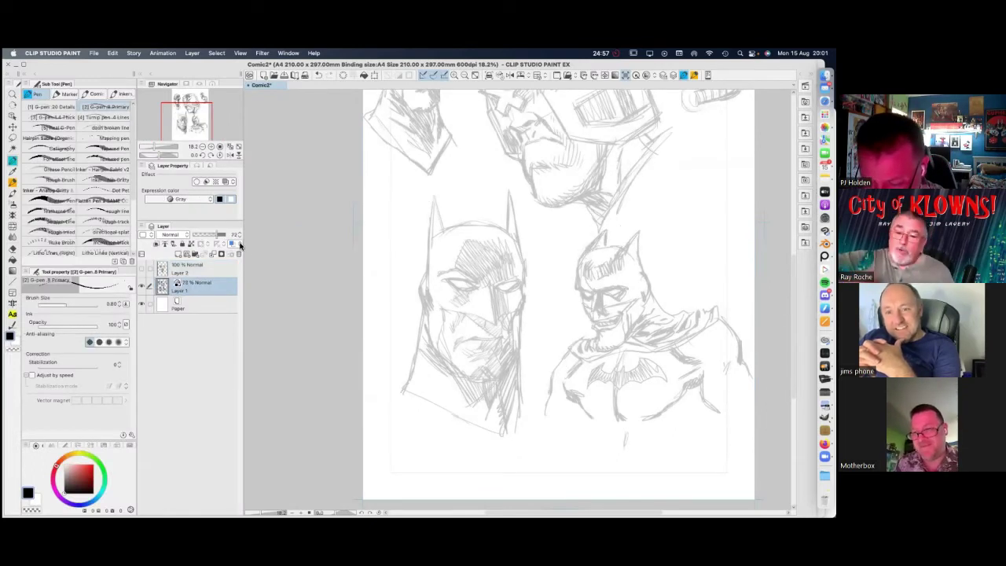
Add a new layer beneath Layer 1 and set its expression color to Color
left_click(202, 254)
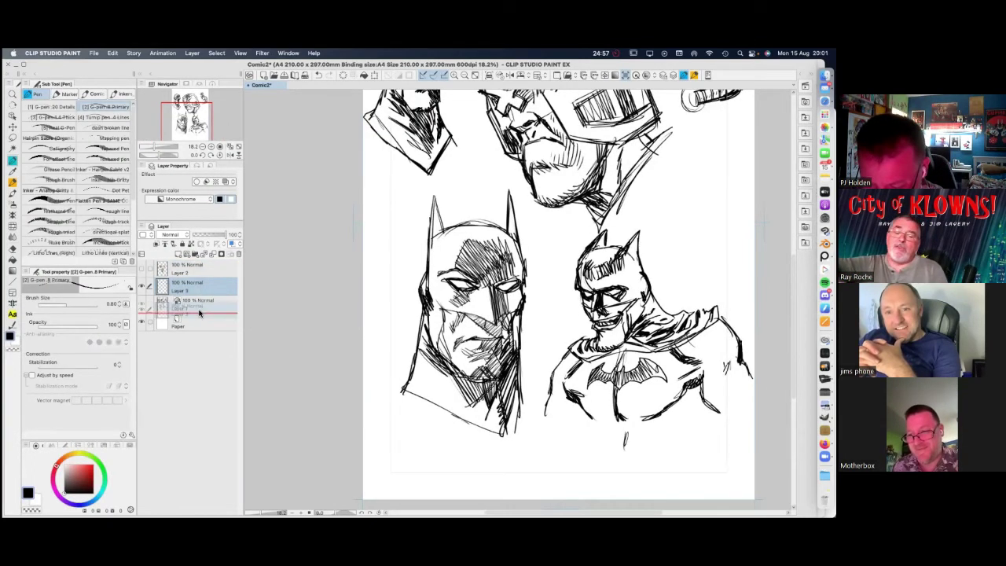
left_click(185, 200)
left_click(163, 210)
Paint the smaller Batman's cowl and cape collar in muted grey-blue with the Wet wash watercolor brush
left_click(13, 194)
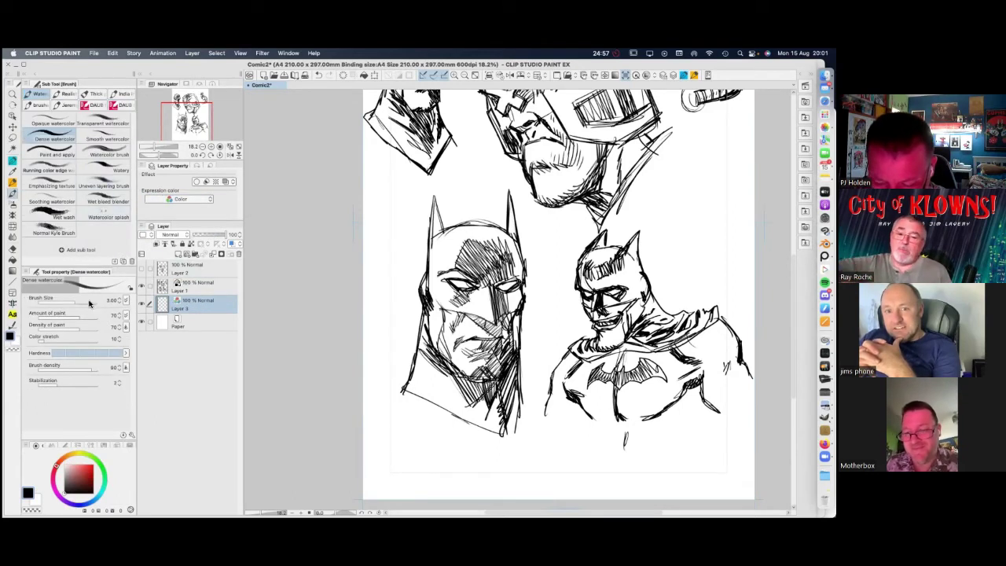
left_click(97, 495)
left_click(79, 477)
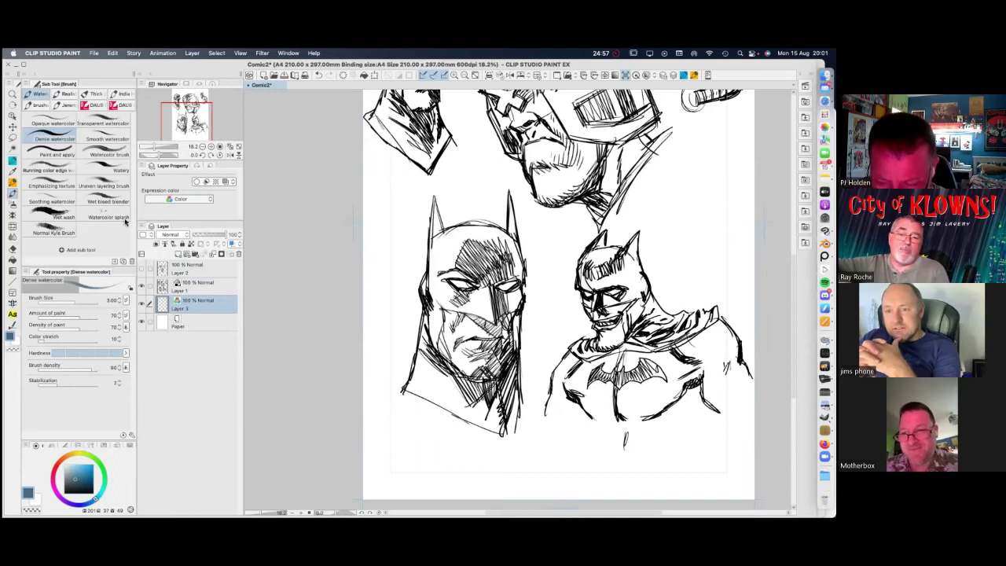
left_click(52, 215)
mouse_move(623, 271)
left_mouse_down()
mouse_move(596, 287)
mouse_move(584, 258)
mouse_move(625, 261)
mouse_move(633, 283)
mouse_move(629, 297)
mouse_move(590, 302)
mouse_move(634, 295)
mouse_move(642, 263)
mouse_move(635, 314)
mouse_move(642, 305)
mouse_move(652, 322)
mouse_move(652, 345)
mouse_move(701, 321)
mouse_move(657, 314)
mouse_move(631, 343)
mouse_move(583, 347)
mouse_move(606, 356)
mouse_move(639, 346)
left_mouse_up()
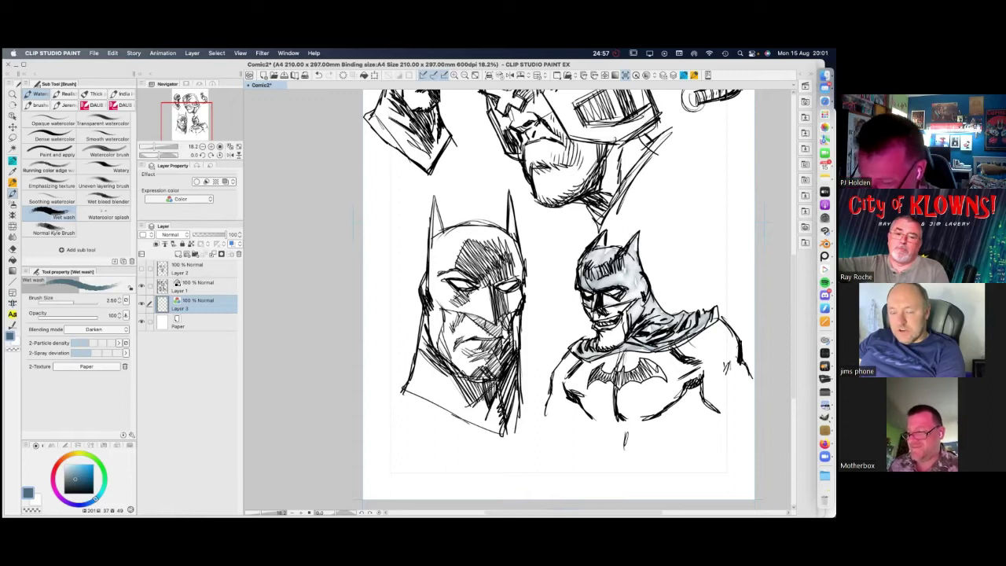
mouse_move(613, 286)
left_mouse_down()
mouse_move(635, 275)
mouse_move(634, 316)
mouse_move(654, 313)
mouse_move(640, 338)
mouse_move(667, 325)
mouse_move(673, 338)
mouse_move(703, 317)
mouse_move(692, 330)
left_mouse_up()
left_click_drag(632, 349, 578, 351)
left_click_drag(601, 284, 585, 267)
Wash the large Batman's cowl, ears, mask and neck in layered grey-blue tones
mouse_move(432, 272)
left_mouse_down()
mouse_move(453, 248)
mouse_move(459, 269)
mouse_move(477, 252)
mouse_move(487, 275)
mouse_move(506, 252)
mouse_move(518, 268)
mouse_move(508, 206)
mouse_move(454, 250)
mouse_move(475, 230)
mouse_move(494, 242)
mouse_move(478, 289)
mouse_move(437, 305)
mouse_move(491, 314)
mouse_move(502, 296)
mouse_move(516, 298)
left_mouse_up()
mouse_move(441, 309)
left_mouse_down()
mouse_move(435, 370)
mouse_move(463, 401)
mouse_move(475, 393)
mouse_move(503, 431)
mouse_move(515, 397)
mouse_move(469, 390)
mouse_move(491, 387)
mouse_move(500, 421)
mouse_move(512, 383)
mouse_move(516, 421)
mouse_move(515, 376)
left_mouse_up()
mouse_move(510, 295)
left_mouse_down()
mouse_move(508, 308)
mouse_move(515, 293)
mouse_move(501, 302)
mouse_move(494, 267)
mouse_move(459, 253)
mouse_move(513, 250)
mouse_move(437, 264)
mouse_move(434, 219)
mouse_move(426, 294)
mouse_move(440, 324)
mouse_move(437, 369)
mouse_move(459, 391)
mouse_move(480, 389)
mouse_move(478, 420)
mouse_move(486, 409)
mouse_move(498, 436)
left_mouse_up()
mouse_move(471, 295)
left_mouse_down()
mouse_move(458, 303)
mouse_move(456, 292)
mouse_move(466, 301)
left_mouse_up()
mouse_move(464, 266)
left_mouse_down()
mouse_move(510, 261)
mouse_move(514, 277)
mouse_move(513, 203)
mouse_move(516, 272)
left_mouse_up()
mouse_move(435, 203)
left_mouse_down()
mouse_move(440, 241)
mouse_move(501, 246)
mouse_move(522, 282)
left_mouse_up()
mouse_move(450, 259)
left_mouse_down()
mouse_move(460, 269)
mouse_move(440, 275)
mouse_move(467, 281)
left_mouse_up()
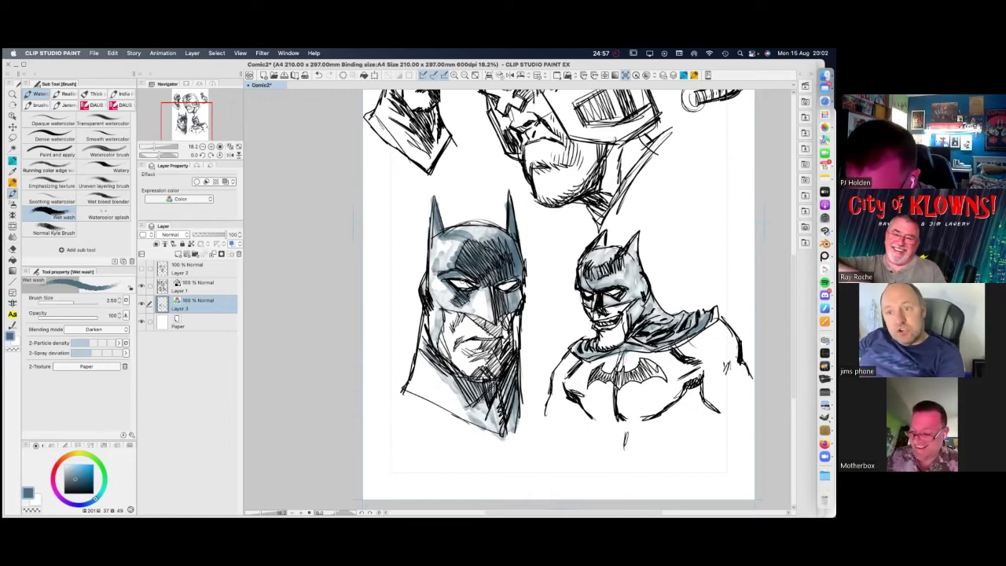
mouse_move(440, 313)
left_mouse_down()
mouse_move(432, 349)
mouse_move(456, 386)
mouse_move(474, 397)
mouse_move(496, 385)
mouse_move(480, 400)
mouse_move(508, 425)
mouse_move(509, 377)
mouse_move(514, 417)
left_mouse_up()
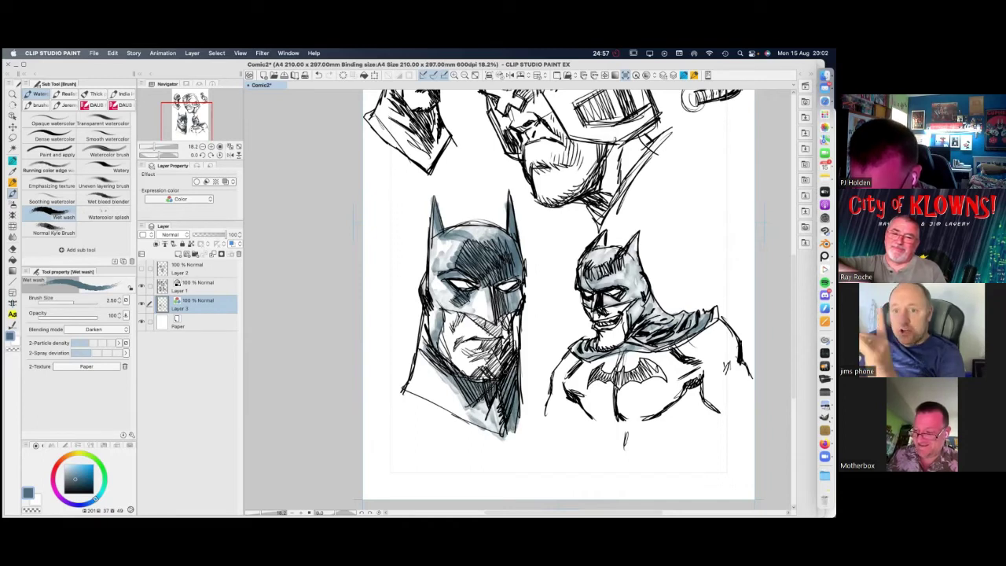
Deepen the grey-blue shadows around the large Batman's eyes, nose and brow, and add light blue shading to his cheek
mouse_move(507, 294)
left_mouse_down()
mouse_move(511, 308)
mouse_move(513, 299)
mouse_move(494, 318)
mouse_move(473, 310)
left_mouse_up()
left_click_drag(447, 309, 467, 299)
left_click_drag(447, 261, 508, 231)
left_click_drag(486, 288, 499, 265)
left_click_drag(480, 284, 501, 265)
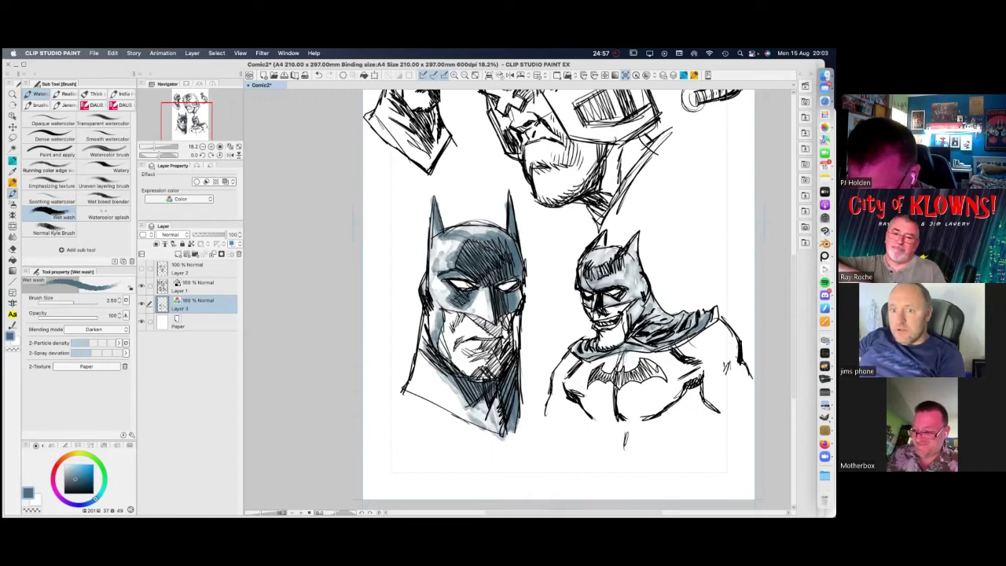
mouse_move(456, 341)
left_mouse_down()
mouse_move(456, 364)
mouse_move(500, 370)
mouse_move(495, 349)
mouse_move(466, 350)
mouse_move(490, 317)
mouse_move(511, 316)
mouse_move(464, 316)
left_mouse_up()
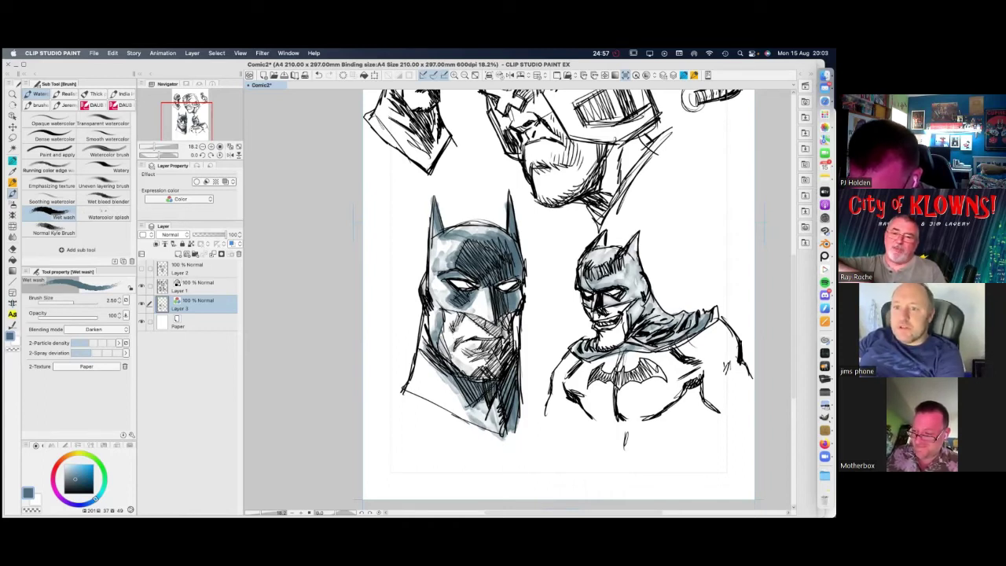
Choose a light ochre and brush it down the large Batman's cheek
left_click(69, 456)
left_click_drag(76, 470, 79, 471)
left_click_drag(449, 313, 446, 355)
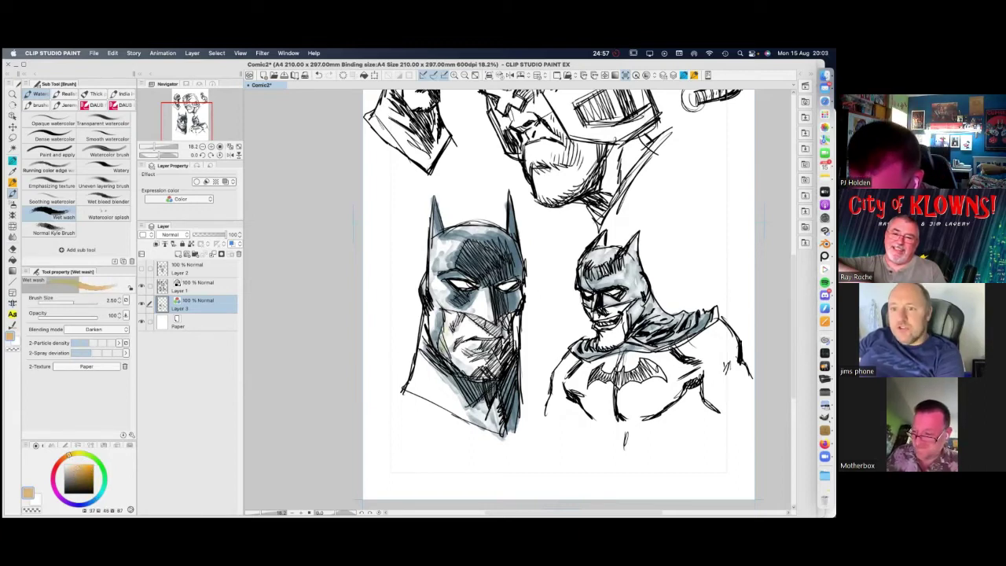
Paint the large Batman's exposed cheeks, upper lip and chin in dark red-brown
left_click(63, 468)
left_click(88, 475)
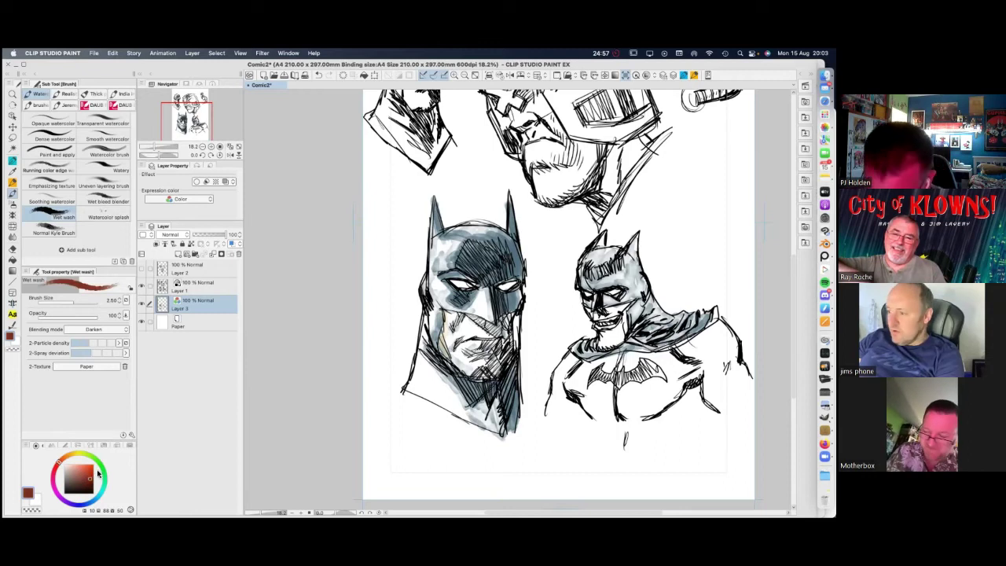
mouse_move(452, 318)
left_mouse_down()
mouse_move(457, 351)
mouse_move(506, 339)
mouse_move(490, 374)
mouse_move(469, 377)
mouse_move(493, 329)
mouse_move(507, 338)
mouse_move(511, 360)
mouse_move(503, 333)
left_mouse_up()
left_click_drag(487, 322, 511, 333)
mouse_move(455, 314)
left_mouse_down()
mouse_move(466, 330)
mouse_move(458, 333)
left_mouse_up()
mouse_move(441, 329)
left_mouse_down()
mouse_move(456, 365)
mouse_move(470, 373)
mouse_move(478, 351)
mouse_move(502, 375)
left_mouse_up()
mouse_move(462, 320)
left_mouse_down()
mouse_move(469, 328)
mouse_move(445, 328)
mouse_move(478, 332)
left_mouse_up()
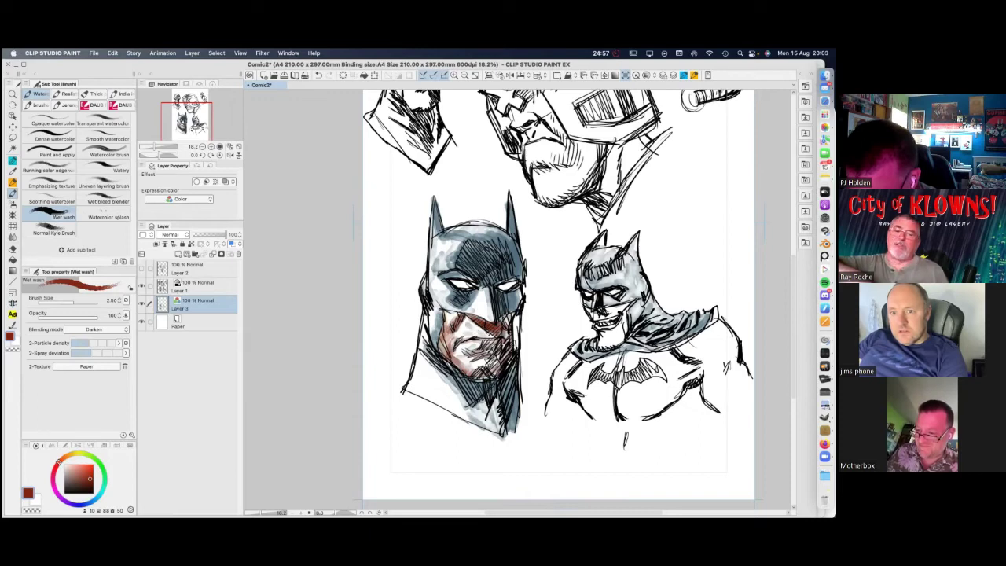
Layer a lighter, muted red-brown over the large Batman's lower face and darken the paint color to a duller brown
left_click_drag(84, 476, 76, 470)
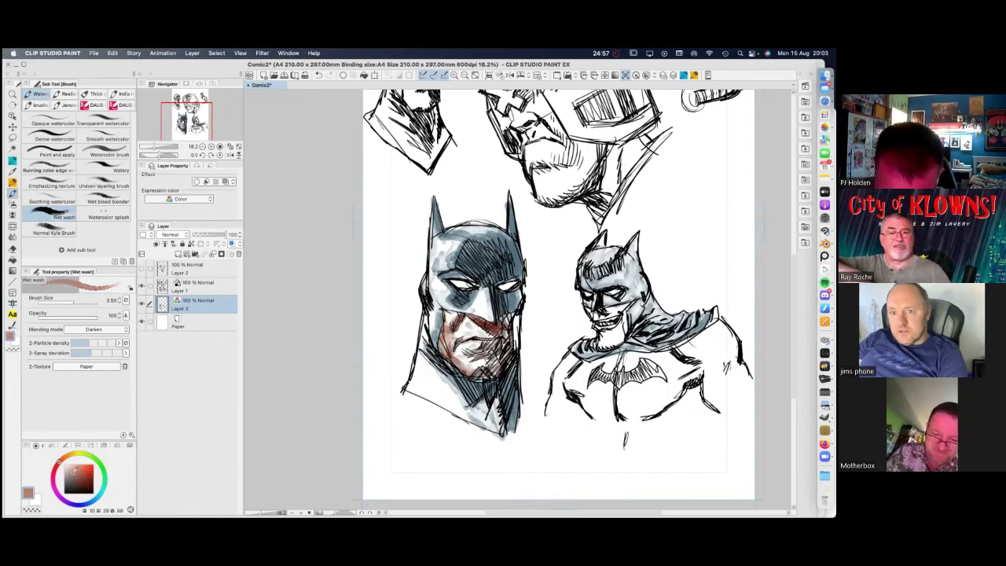
mouse_move(457, 319)
left_mouse_down()
mouse_move(463, 335)
mouse_move(479, 337)
mouse_move(448, 324)
mouse_move(467, 362)
mouse_move(491, 364)
left_mouse_up()
left_click_drag(78, 474, 74, 478)
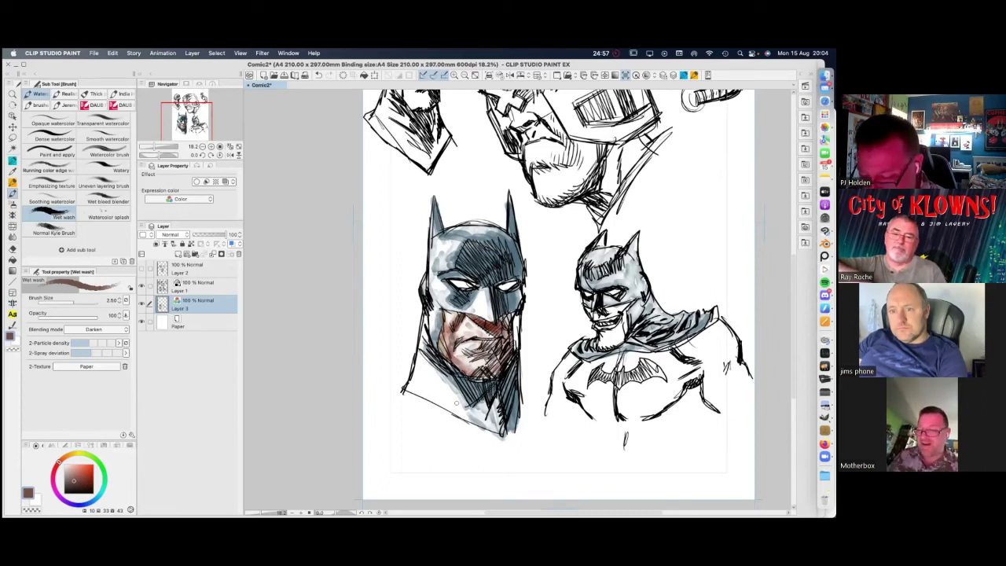
Choose a slate blue and wash it over the large Batman's neck and the shaded edge of his cowl
left_click(98, 500)
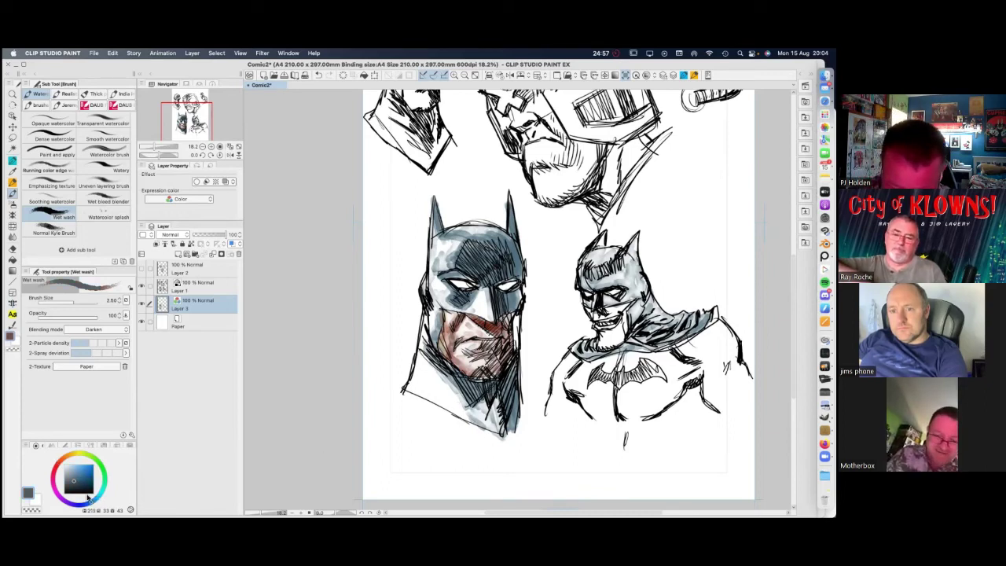
left_click(81, 475)
mouse_move(431, 358)
left_mouse_down()
mouse_move(448, 409)
mouse_move(468, 422)
mouse_move(495, 414)
left_mouse_up()
left_click_drag(516, 313, 517, 349)
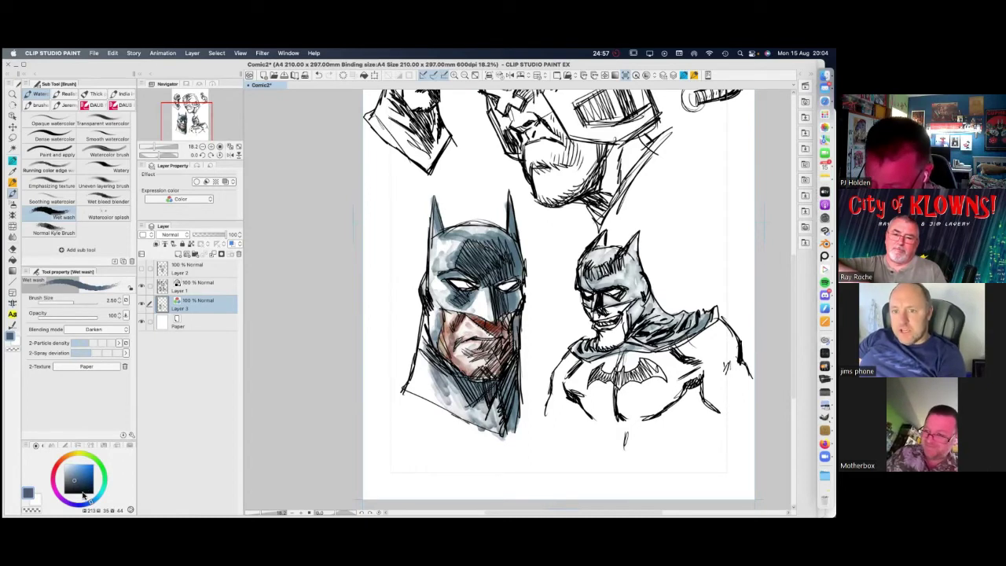
Shade the smaller Batman's cowl, chest emblem and cape in a muted slate blue
left_click_drag(309, 478, 193, 510)
left_click_drag(649, 259, 634, 223)
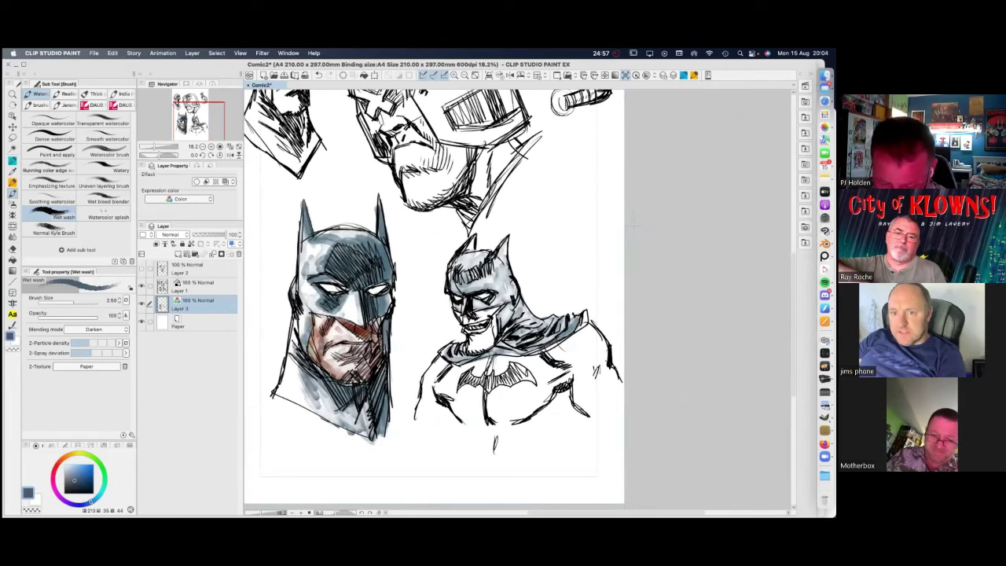
key("x")
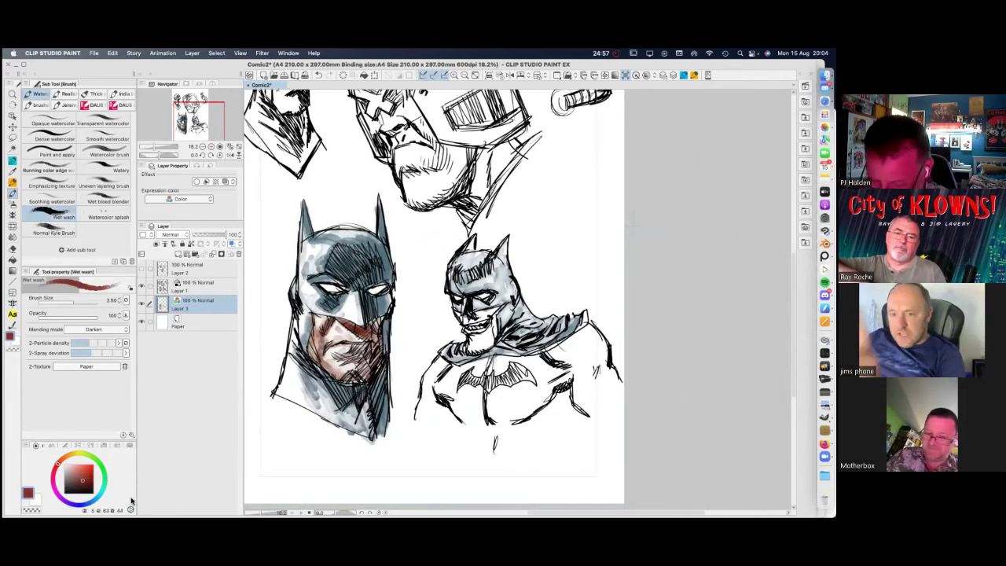
left_click_drag(89, 503, 86, 501)
mouse_move(464, 381)
left_mouse_down()
mouse_move(529, 369)
mouse_move(531, 382)
mouse_move(509, 383)
mouse_move(520, 369)
mouse_move(529, 373)
mouse_move(463, 381)
mouse_move(469, 363)
mouse_move(519, 351)
mouse_move(503, 346)
mouse_move(515, 319)
mouse_move(526, 333)
mouse_move(546, 334)
mouse_move(509, 310)
mouse_move(494, 273)
mouse_move(459, 286)
mouse_move(452, 276)
mouse_move(474, 243)
mouse_move(505, 257)
mouse_move(511, 300)
mouse_move(463, 307)
left_mouse_up()
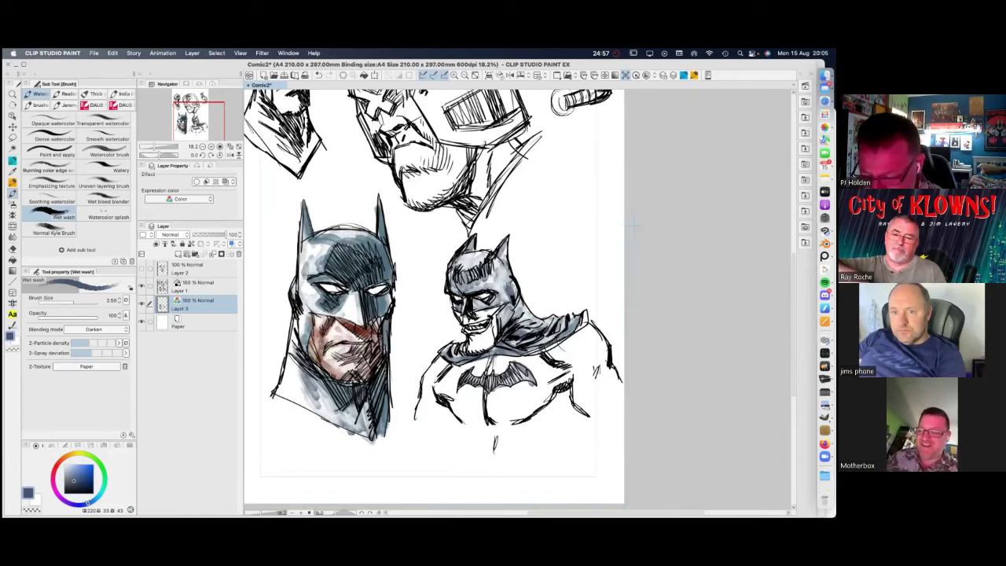
left_click_drag(582, 313, 583, 328)
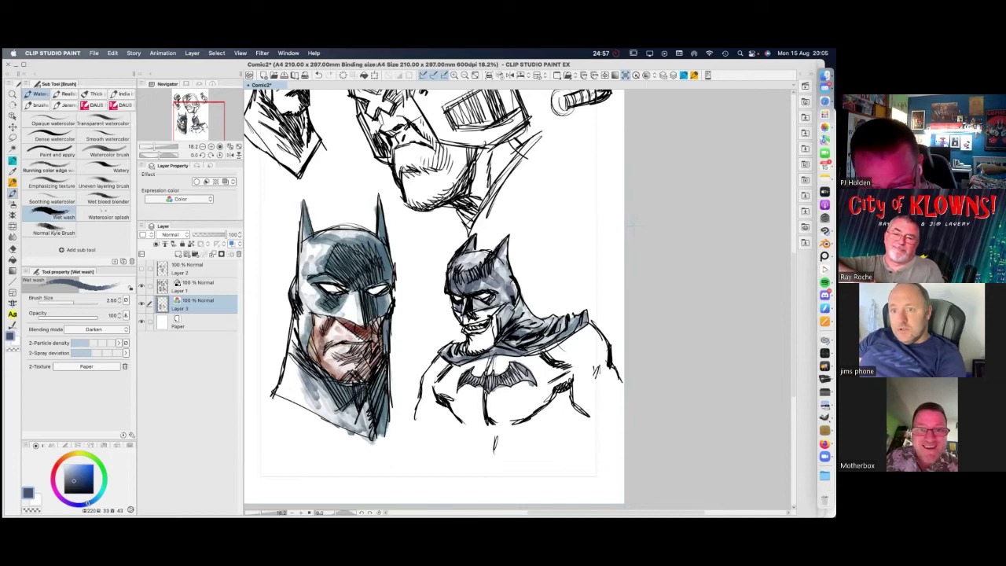
Brush a muted slate-blue wash onto the dome and rear edge of the large Judge Dredd helmet
scroll(635, 227, "up", 1)
scroll(636, 227, "down", 3)
scroll(651, 370, "up", 3)
mouse_move(404, 206)
left_mouse_down()
mouse_move(398, 176)
mouse_move(409, 165)
mouse_move(422, 184)
mouse_move(412, 198)
left_mouse_up()
mouse_move(467, 161)
left_mouse_down()
mouse_move(418, 184)
mouse_move(438, 161)
mouse_move(472, 161)
left_mouse_up()
mouse_move(486, 159)
left_mouse_down()
mouse_move(481, 169)
mouse_move(423, 168)
mouse_move(404, 206)
left_mouse_up()
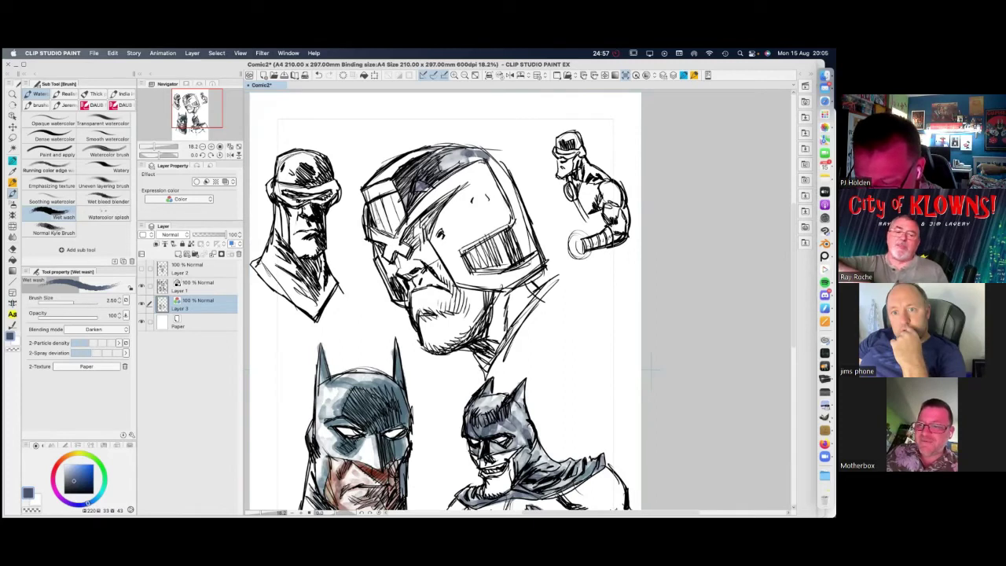
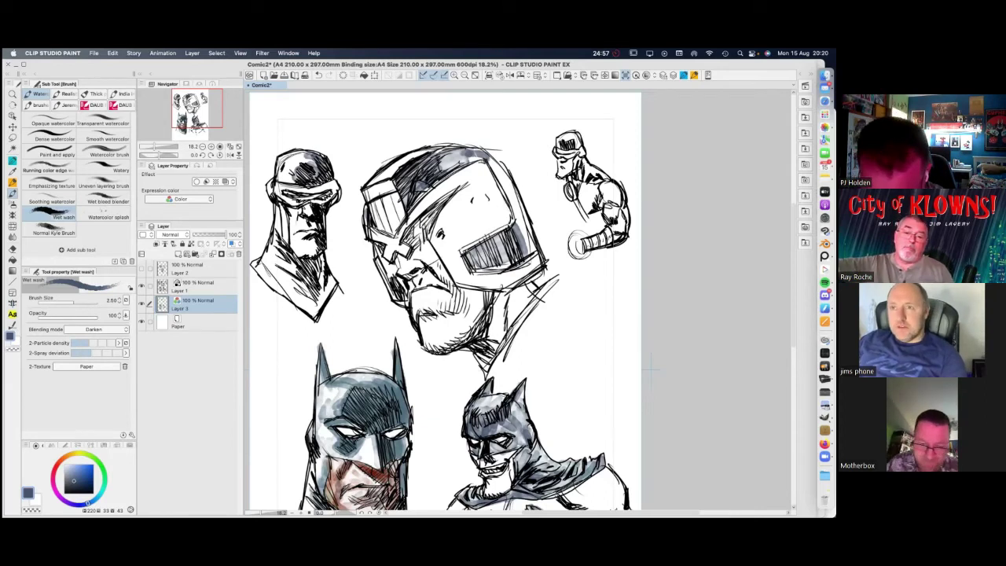
Choose a strong red and wash it over Judge Dredd's helmet side panel, lower trim and visor cross, layering darker patches
left_click(62, 468)
left_click(91, 470)
mouse_move(397, 236)
left_mouse_down()
mouse_move(481, 167)
mouse_move(441, 235)
mouse_move(456, 281)
mouse_move(460, 236)
mouse_move(490, 225)
mouse_move(466, 214)
mouse_move(460, 189)
mouse_move(479, 165)
left_mouse_up()
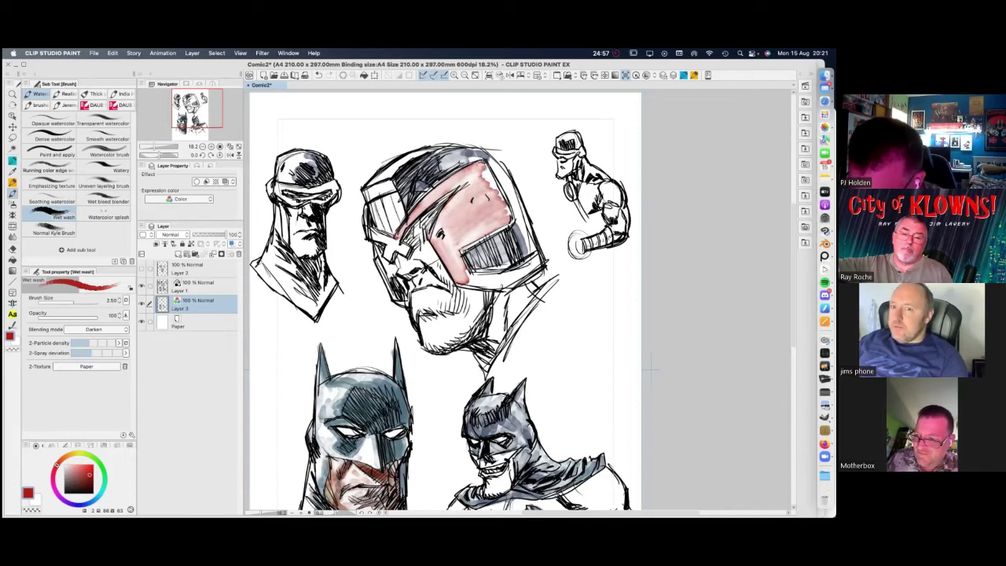
mouse_move(472, 276)
left_mouse_down()
mouse_move(503, 283)
mouse_move(534, 261)
mouse_move(541, 275)
left_mouse_up()
mouse_move(396, 253)
left_mouse_down()
mouse_move(406, 242)
mouse_move(387, 254)
mouse_move(368, 233)
mouse_move(404, 244)
mouse_move(394, 304)
mouse_move(406, 307)
left_mouse_up()
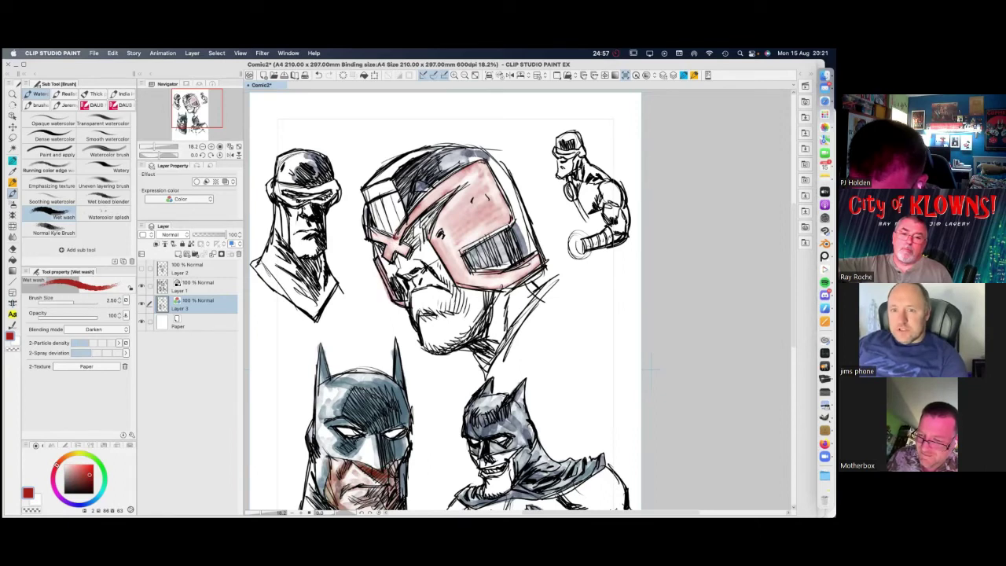
mouse_move(445, 228)
left_mouse_down()
mouse_move(464, 195)
mouse_move(460, 255)
mouse_move(446, 253)
mouse_move(460, 280)
mouse_move(470, 267)
mouse_move(515, 283)
mouse_move(533, 264)
left_mouse_up()
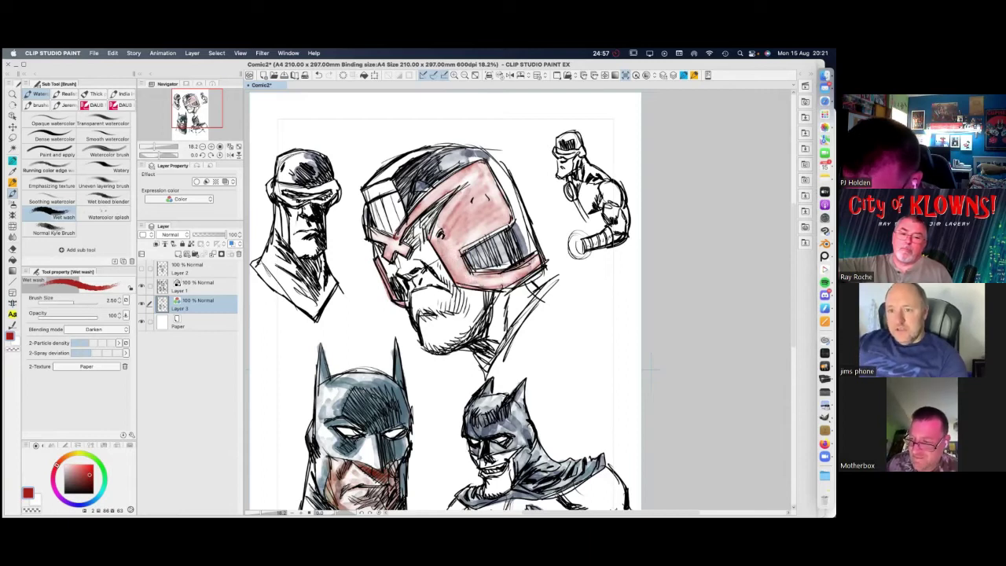
Build up opaque red on Judge Dredd's helmet with the Normal Kyle Brush and Gouache brush, adding touches of red to his nose and chin
left_click(67, 213)
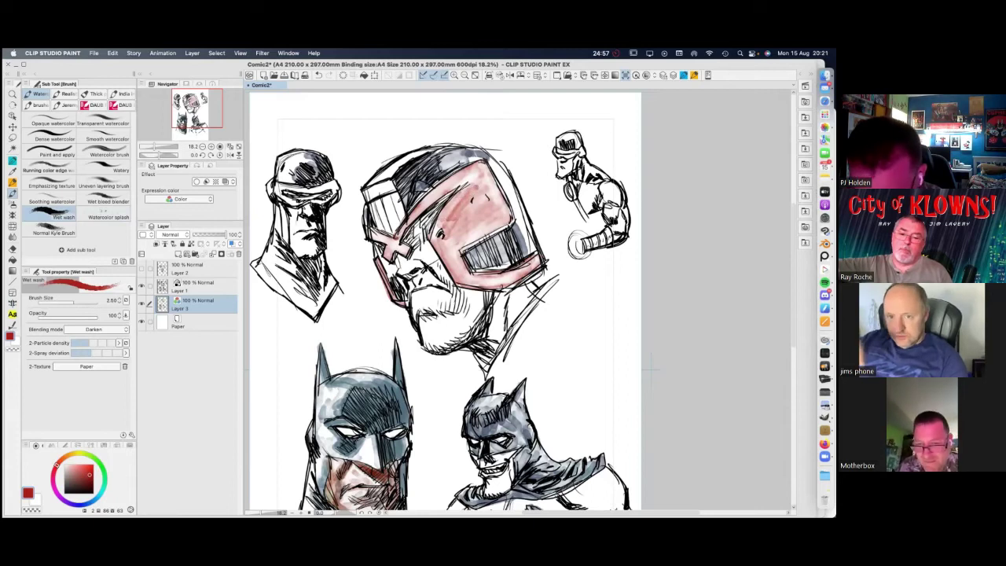
left_click(59, 233)
mouse_move(452, 182)
left_mouse_down()
mouse_move(441, 188)
mouse_move(472, 183)
mouse_move(435, 235)
mouse_move(454, 268)
mouse_move(460, 244)
mouse_move(495, 225)
mouse_move(488, 196)
mouse_move(464, 216)
mouse_move(476, 185)
left_mouse_up()
left_click(67, 94)
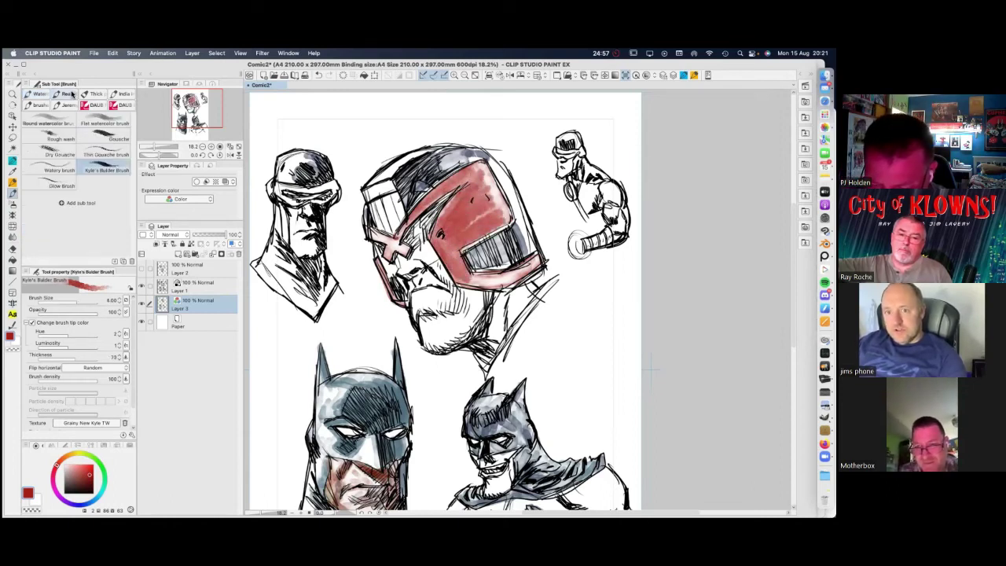
left_click(110, 139)
mouse_move(440, 181)
left_mouse_down()
mouse_move(484, 169)
mouse_move(503, 217)
mouse_move(497, 228)
mouse_move(460, 185)
mouse_move(441, 189)
mouse_move(439, 251)
mouse_move(448, 224)
mouse_move(460, 245)
mouse_move(491, 229)
mouse_move(488, 236)
mouse_move(450, 194)
mouse_move(396, 241)
mouse_move(403, 253)
mouse_move(393, 259)
mouse_move(372, 235)
mouse_move(491, 285)
mouse_move(534, 271)
mouse_move(529, 259)
left_mouse_up()
mouse_move(416, 322)
left_mouse_down()
mouse_move(422, 346)
mouse_move(455, 346)
mouse_move(476, 327)
mouse_move(436, 279)
mouse_move(417, 277)
left_mouse_up()
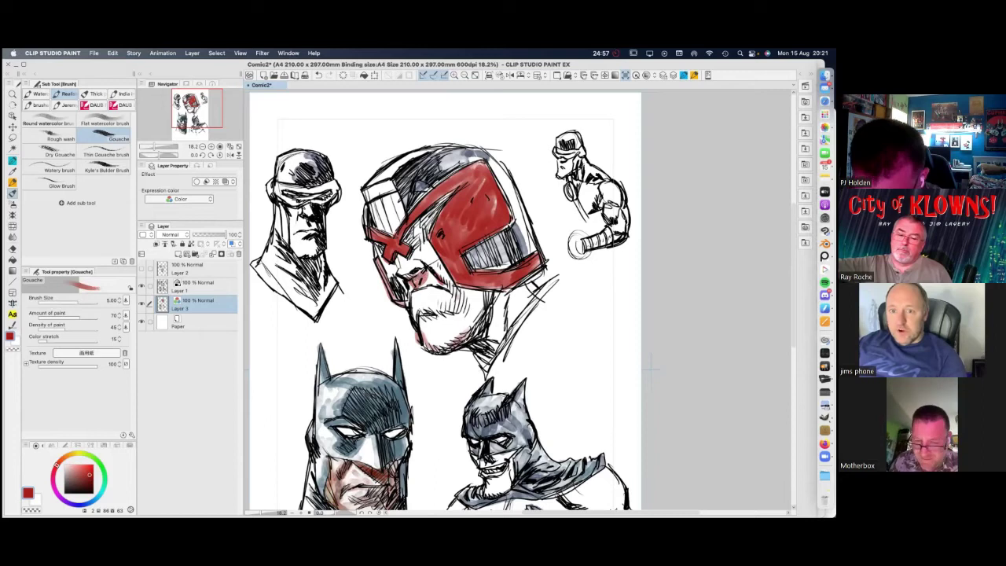
Choose a muted green and paint shadows along Judge Dredd's jaw and neck
left_click(77, 454)
left_click(104, 474)
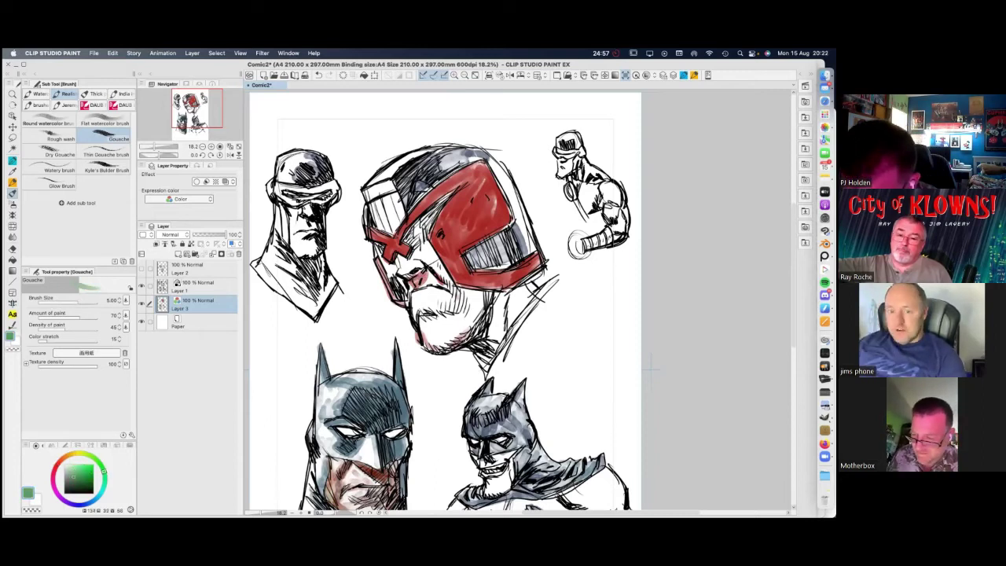
mouse_move(416, 318)
left_mouse_down()
mouse_move(425, 339)
mouse_move(446, 347)
mouse_move(440, 337)
mouse_move(465, 328)
mouse_move(424, 311)
mouse_move(437, 274)
mouse_move(481, 339)
left_mouse_up()
mouse_move(489, 291)
left_mouse_down()
mouse_move(491, 341)
mouse_move(474, 355)
mouse_move(498, 343)
mouse_move(508, 297)
mouse_move(508, 337)
left_mouse_up()
Choose a pale tan and paint the skin of Judge Dredd's face, jaw and neck over the green shadows
left_click(66, 457)
left_click(75, 464)
left_click(75, 466)
mouse_move(402, 291)
left_mouse_down()
mouse_move(447, 271)
mouse_move(450, 291)
mouse_move(422, 289)
mouse_move(413, 303)
mouse_move(425, 315)
mouse_move(442, 298)
mouse_move(428, 339)
mouse_move(437, 339)
mouse_move(455, 308)
mouse_move(466, 318)
mouse_move(480, 299)
mouse_move(469, 292)
mouse_move(480, 297)
left_mouse_up()
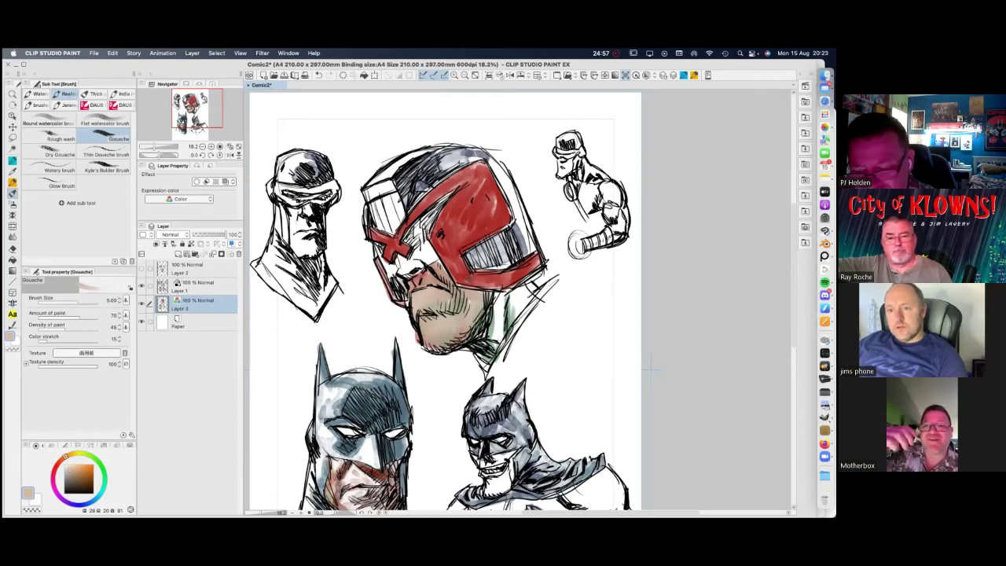
left_click_drag(496, 293, 495, 360)
mouse_move(535, 292)
left_mouse_down()
mouse_move(516, 317)
mouse_move(508, 293)
mouse_move(466, 308)
mouse_move(441, 337)
mouse_move(419, 305)
mouse_move(439, 301)
mouse_move(424, 272)
mouse_move(405, 290)
mouse_move(401, 267)
mouse_move(425, 259)
mouse_move(431, 236)
mouse_move(397, 272)
mouse_move(390, 288)
mouse_move(401, 295)
left_mouse_up()
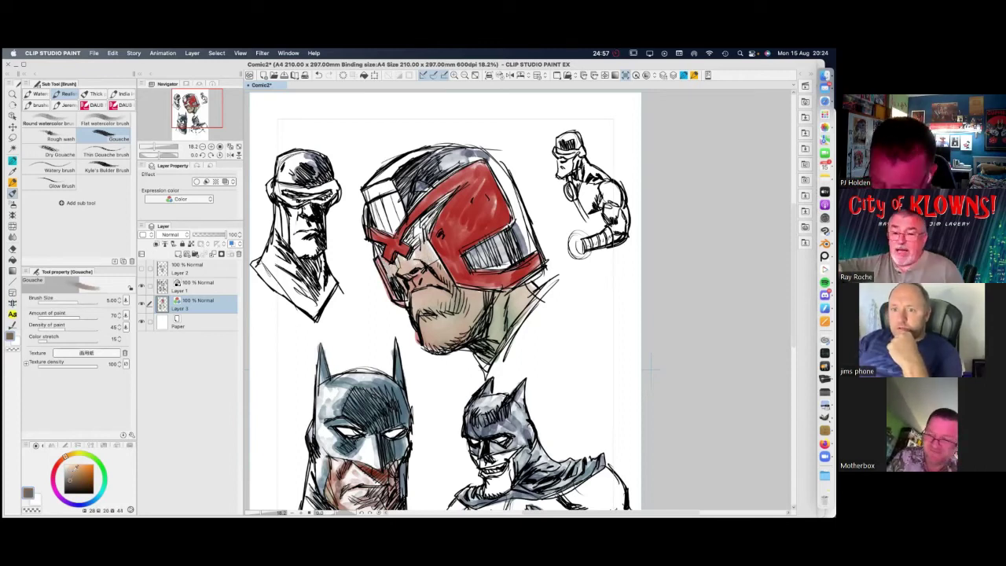
Darken the shadows on Judge Dredd's nose, cheek and jaw with grey-brown and dark blue tones
mouse_move(431, 263)
left_mouse_down()
mouse_move(457, 289)
mouse_move(454, 299)
mouse_move(415, 272)
mouse_move(401, 282)
mouse_move(417, 319)
mouse_move(419, 308)
mouse_move(458, 313)
mouse_move(423, 321)
mouse_move(434, 349)
mouse_move(451, 346)
mouse_move(472, 316)
mouse_move(464, 291)
mouse_move(481, 308)
mouse_move(475, 346)
mouse_move(464, 348)
mouse_move(489, 360)
mouse_move(503, 297)
mouse_move(528, 300)
mouse_move(531, 289)
mouse_move(532, 298)
mouse_move(448, 271)
mouse_move(458, 293)
mouse_move(515, 296)
mouse_move(531, 280)
mouse_move(483, 292)
mouse_move(427, 329)
mouse_move(429, 348)
mouse_move(470, 320)
mouse_move(431, 344)
mouse_move(420, 313)
mouse_move(439, 310)
mouse_move(420, 272)
mouse_move(425, 285)
mouse_move(472, 305)
mouse_move(496, 296)
mouse_move(472, 334)
mouse_move(449, 327)
left_mouse_up()
left_click(433, 331, "alt")
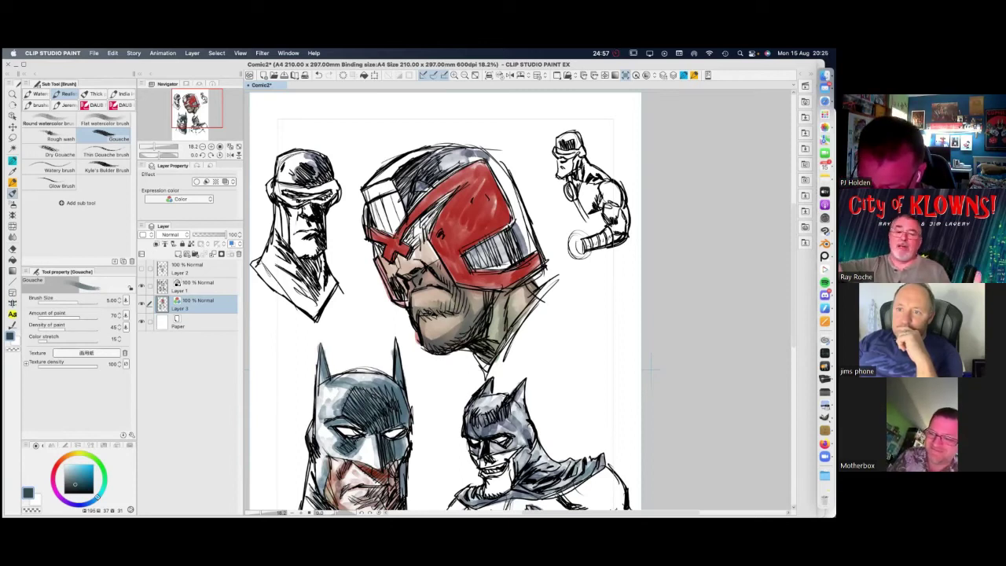
mouse_move(428, 302)
left_mouse_down()
mouse_move(429, 313)
mouse_move(470, 315)
left_mouse_up()
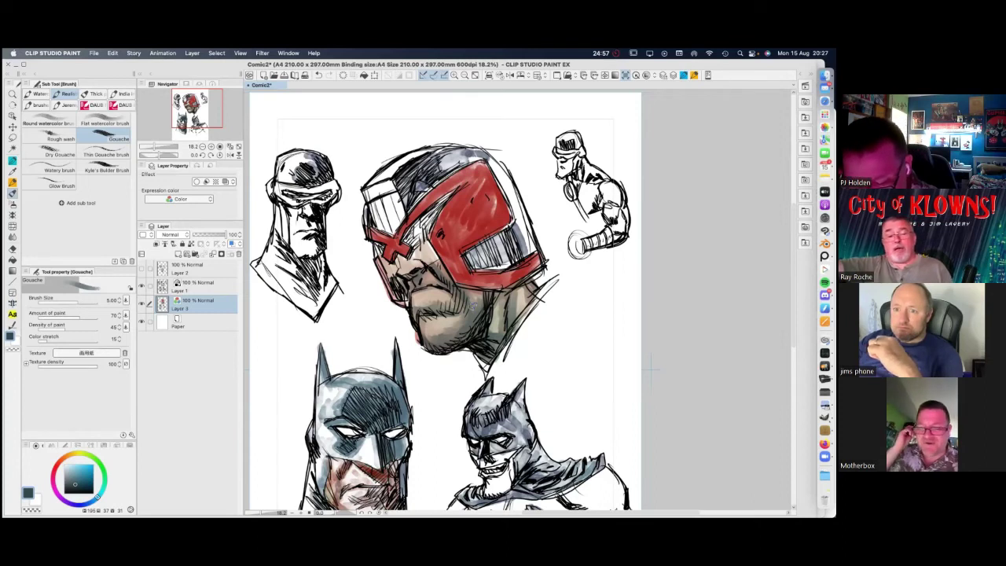
Mix lighter tan skin tones and paint highlights on Judge Dredd's chin, cheek and jaw
left_click(473, 306, "alt")
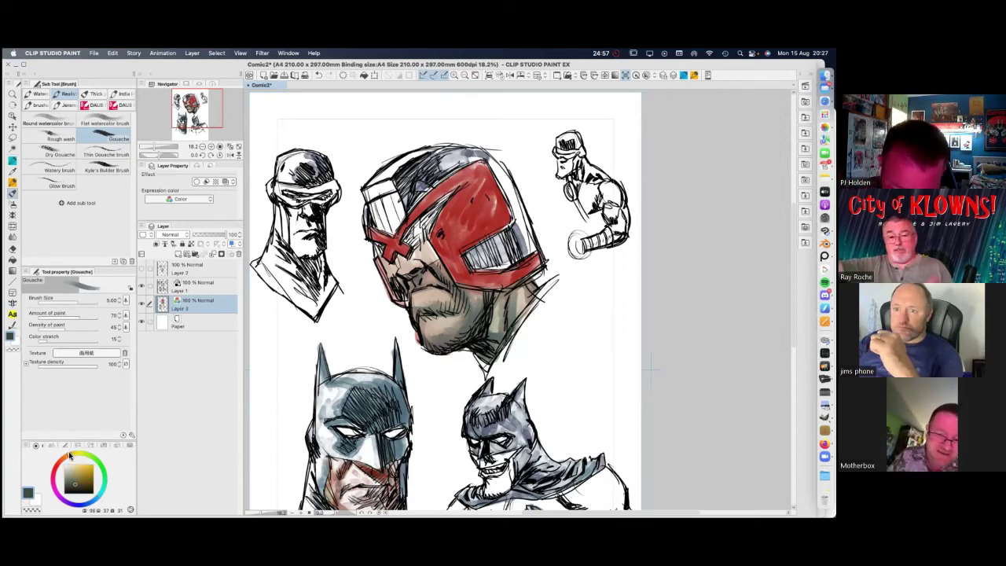
left_click_drag(66, 455, 58, 467)
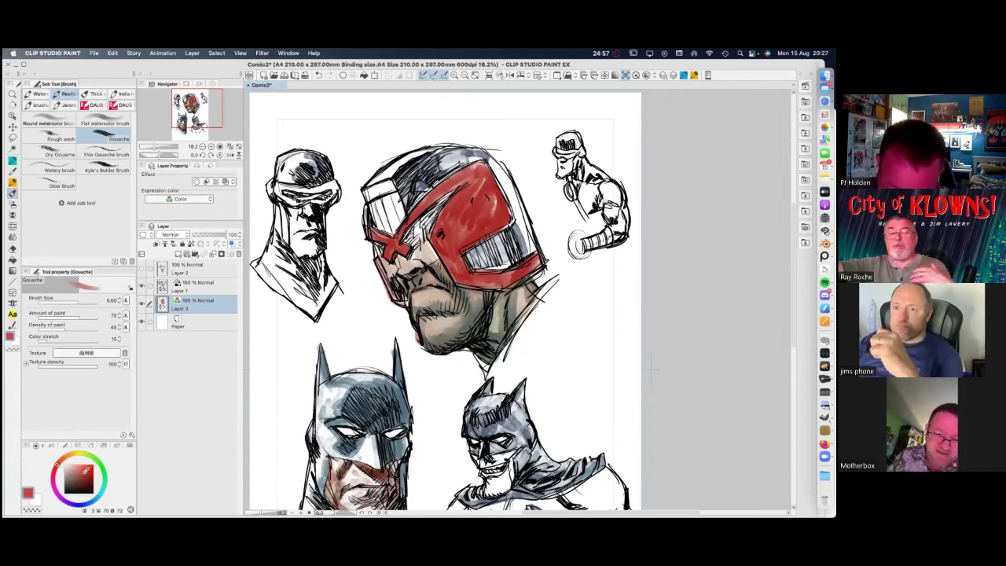
left_click(87, 471)
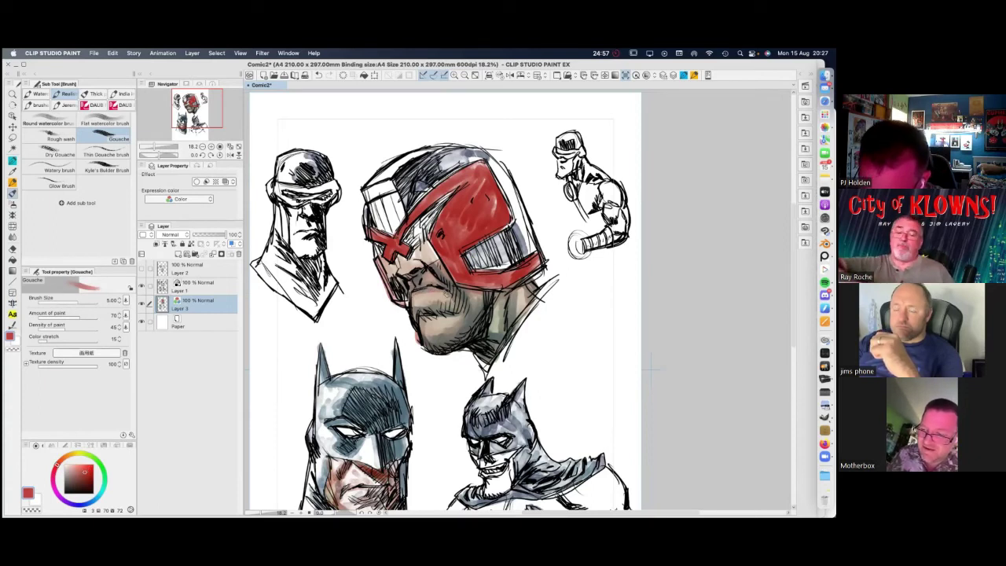
left_click_drag(69, 456, 66, 459)
left_click(78, 467)
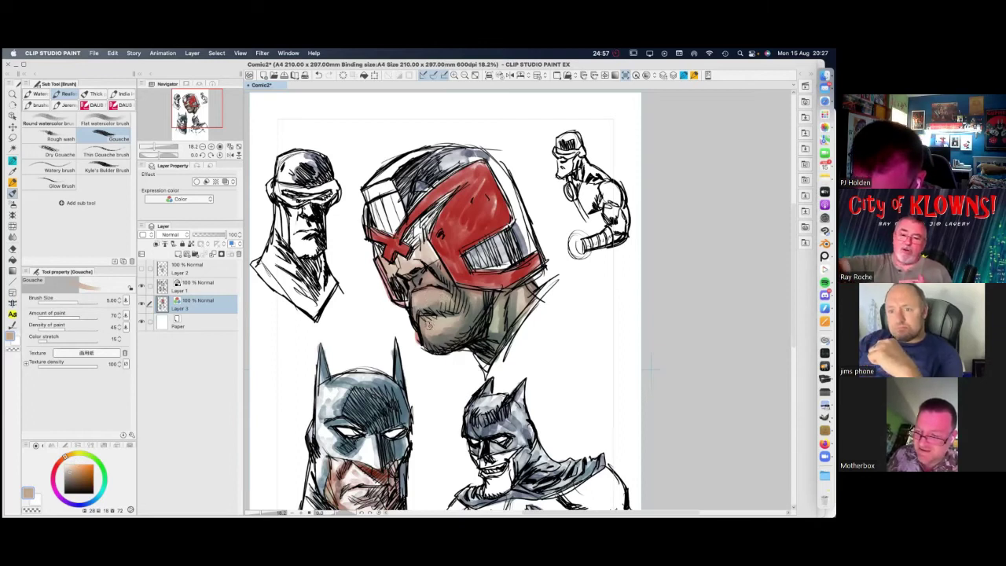
left_click(437, 324, "alt")
mouse_move(432, 322)
left_mouse_down()
mouse_move(450, 324)
mouse_move(424, 295)
mouse_move(434, 275)
mouse_move(470, 296)
left_mouse_up()
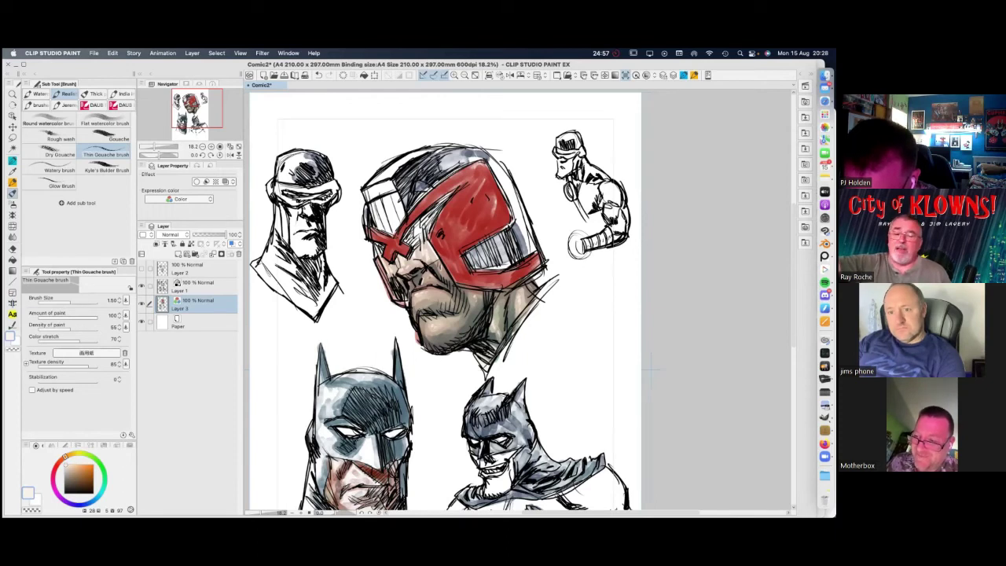
Choose a light teal-blue and paint the shaded area around Judge Dredd's visor and nose with the Thin Gouache brush
left_click(102, 492)
left_click(74, 474)
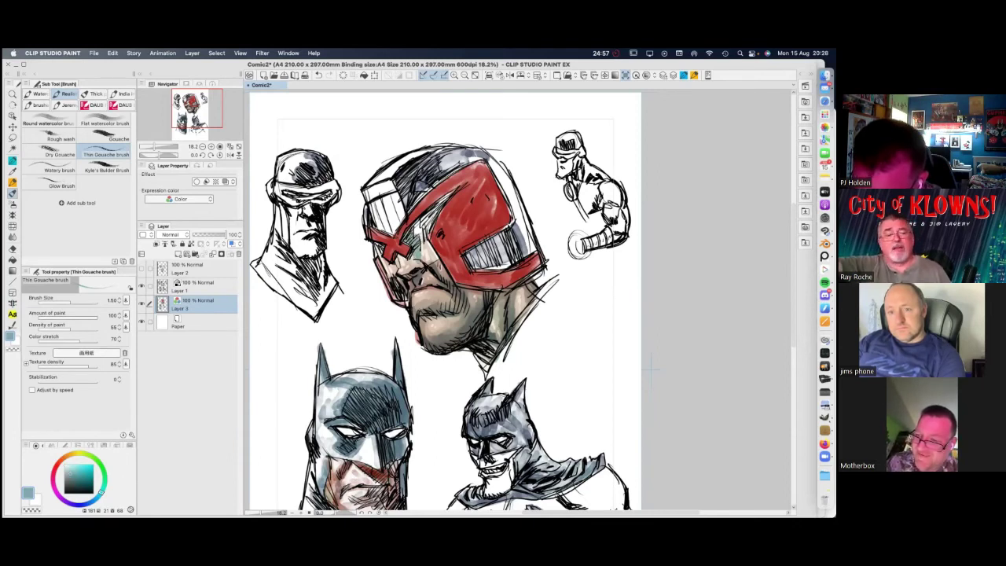
mouse_move(425, 255)
left_mouse_down()
mouse_move(434, 205)
mouse_move(431, 256)
mouse_move(383, 277)
mouse_move(376, 254)
left_mouse_up()
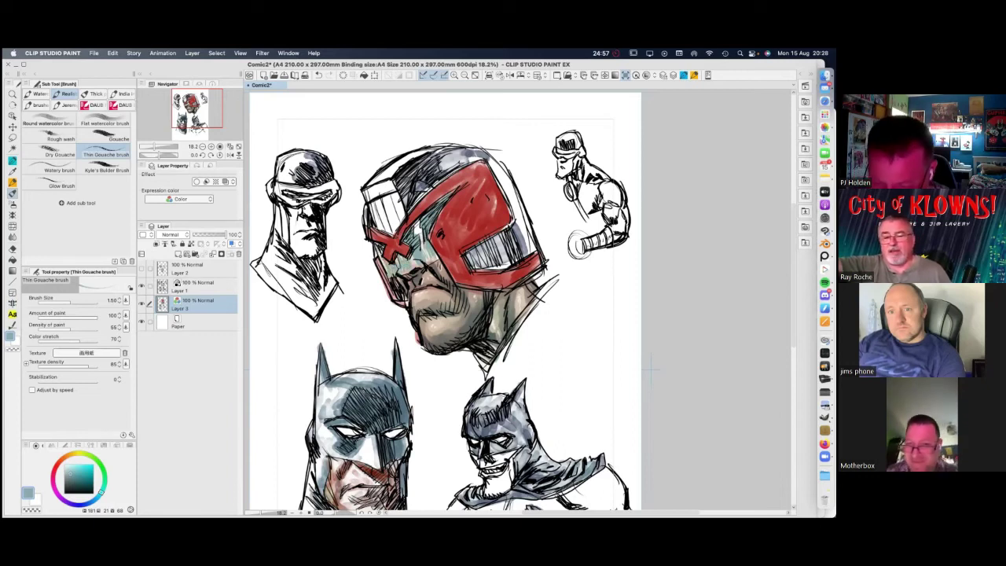
Paint Judge Dredd's helmet badge in ochre brown with the Gouache brush and layer a lighter golden tone over it
left_click(104, 170)
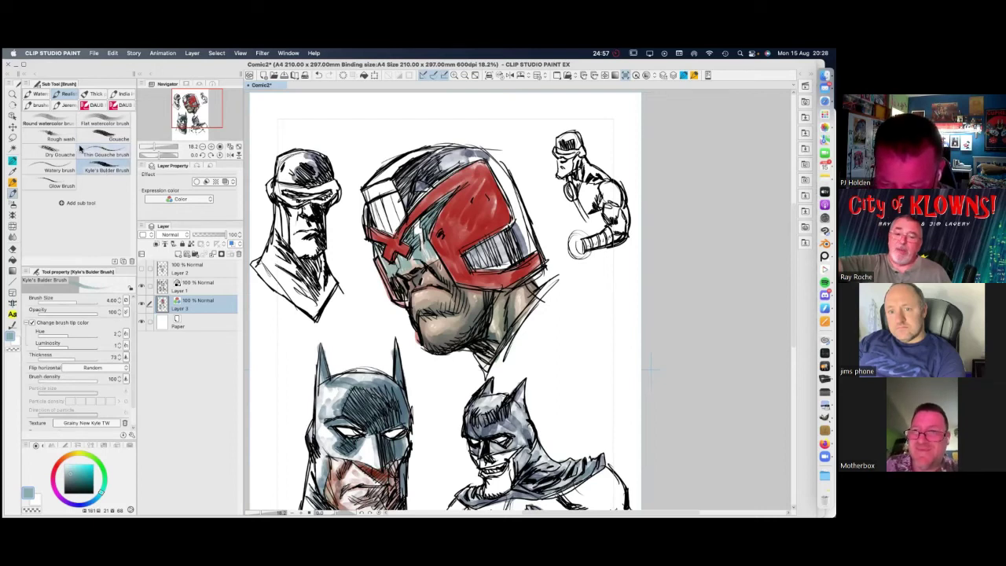
left_click(106, 139)
left_click(77, 456)
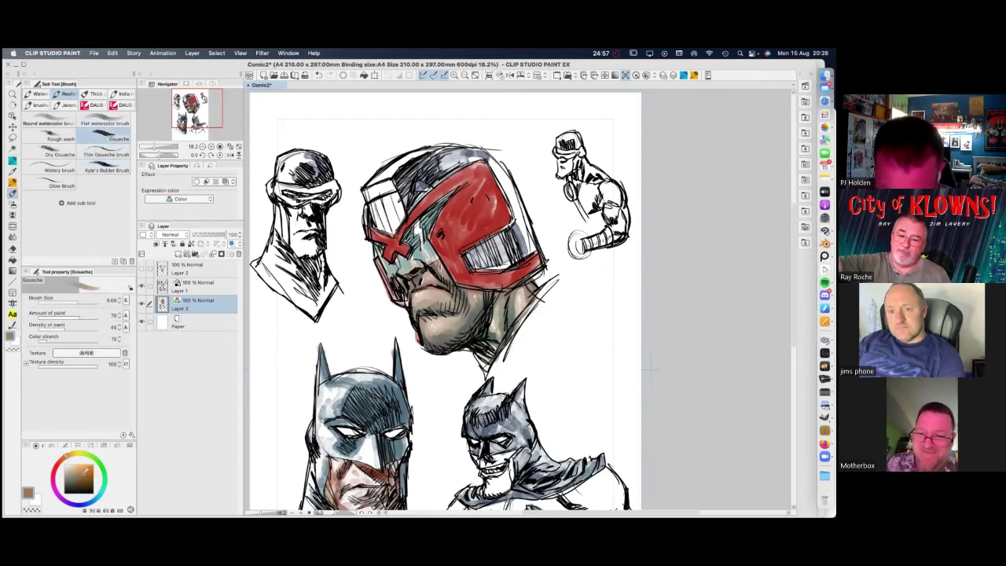
mouse_move(394, 177)
left_mouse_down()
mouse_move(365, 197)
mouse_move(383, 229)
mouse_move(402, 234)
mouse_move(401, 214)
mouse_move(381, 223)
left_mouse_up()
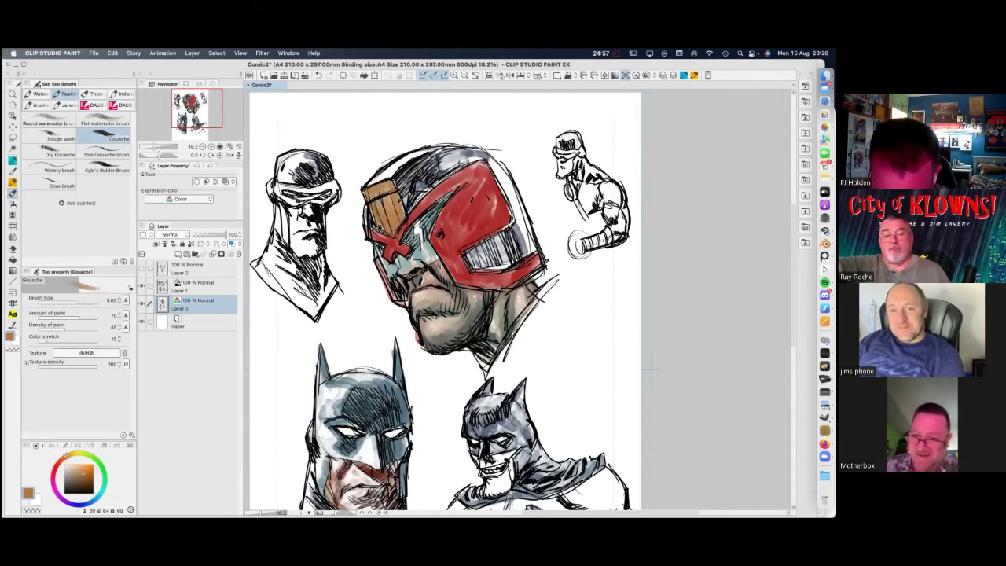
left_click(72, 454)
left_click(88, 458)
mouse_move(377, 198)
left_mouse_down()
mouse_move(384, 191)
mouse_move(378, 221)
mouse_move(387, 224)
mouse_move(388, 192)
mouse_move(398, 199)
left_mouse_up()
Choose a dark slate blue and paint the dome of Judge Dredd's helmet and the edges around the badge
left_click(92, 482)
left_click(96, 498)
left_click(85, 480)
mouse_move(375, 183)
left_mouse_down()
mouse_move(407, 157)
mouse_move(448, 150)
left_mouse_up()
mouse_move(410, 201)
left_mouse_down()
mouse_move(431, 175)
mouse_move(394, 173)
mouse_move(409, 168)
left_mouse_up()
left_click_drag(360, 192, 372, 176)
left_click_drag(366, 228, 371, 209)
mouse_move(449, 169)
left_mouse_down()
mouse_move(456, 160)
mouse_move(442, 161)
mouse_move(477, 154)
left_mouse_up()
Paint dark slate blue into the helmet's side vent, along its rear rim and into the visor area
mouse_move(511, 256)
left_mouse_down()
mouse_move(519, 232)
mouse_move(480, 236)
mouse_move(469, 245)
mouse_move(476, 252)
left_mouse_up()
left_click_drag(472, 266, 497, 249)
left_click_drag(481, 269, 500, 258)
mouse_move(483, 256)
left_mouse_down()
mouse_move(513, 239)
mouse_move(506, 247)
left_mouse_up()
left_click_drag(496, 268, 514, 256)
left_click_drag(511, 183, 490, 161)
left_click_drag(527, 231, 497, 160)
left_click_drag(534, 253, 512, 192)
left_click_drag(415, 230, 404, 242)
left_click_drag(436, 209, 375, 255)
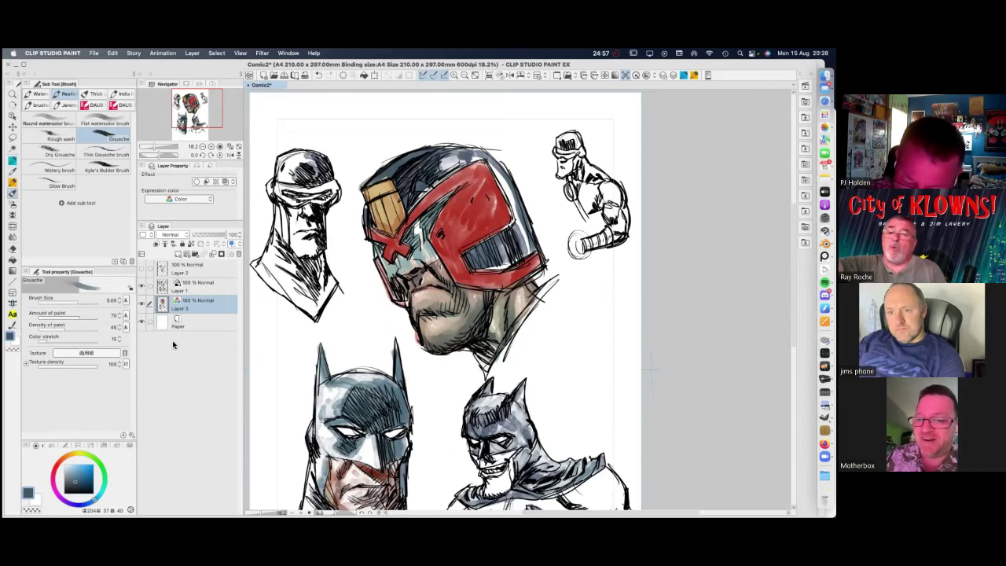
Add pale gold highlights to Judge Dredd's badge, and brush glowing highlights on the helmet with the Glow Brush
left_click(75, 456)
left_click(72, 469)
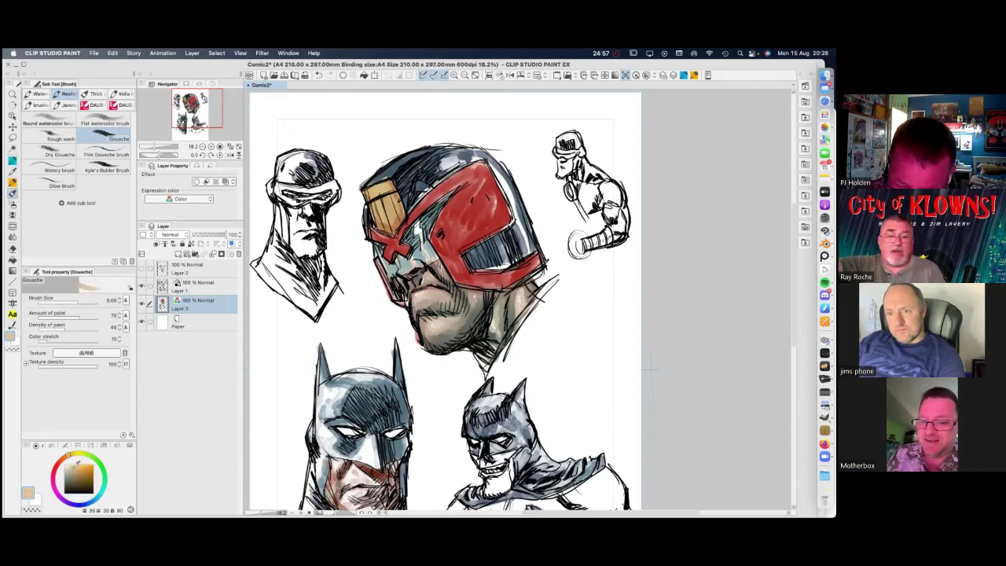
mouse_move(377, 174)
left_mouse_down()
mouse_move(382, 220)
mouse_move(393, 213)
left_mouse_up()
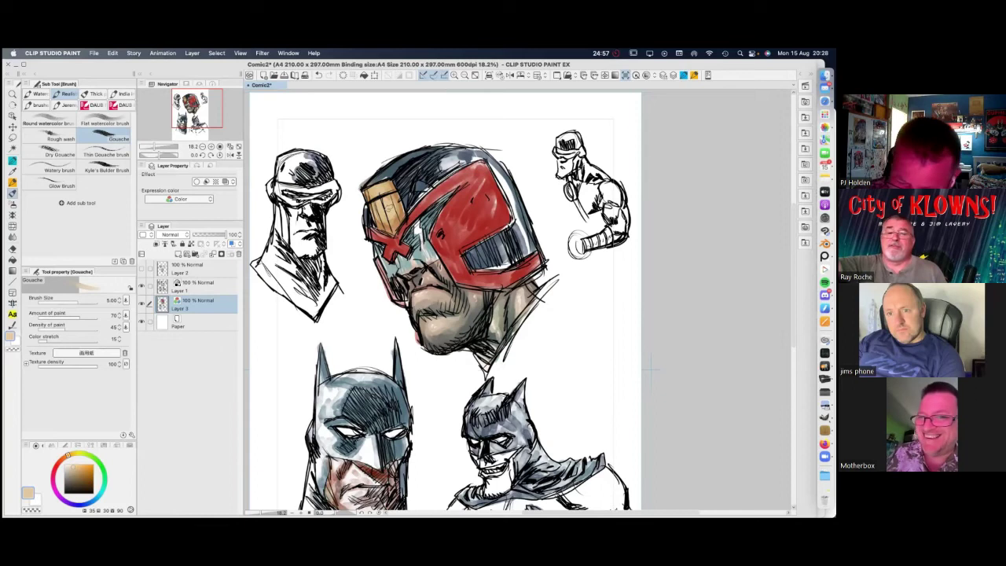
left_click(64, 181)
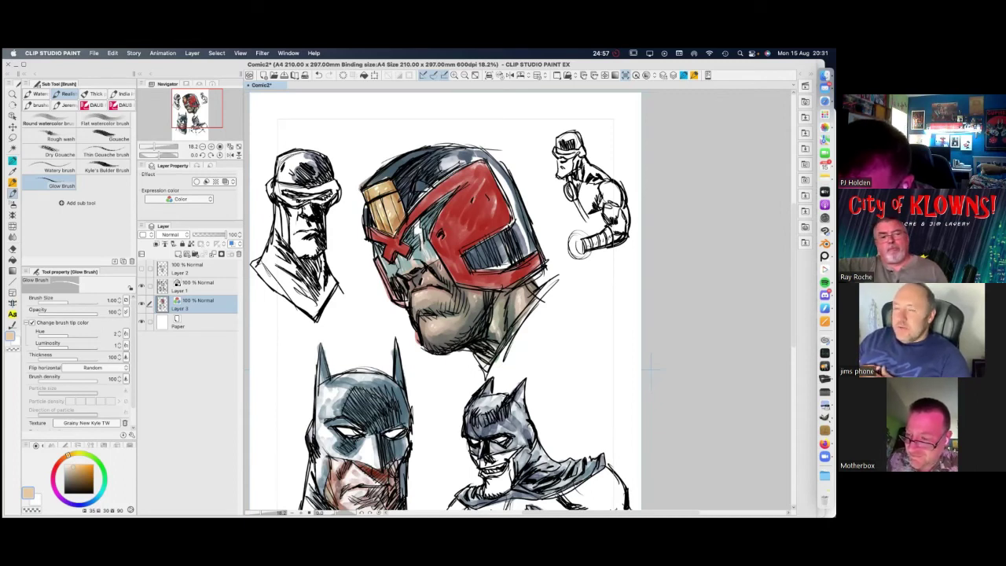
mouse_move(413, 219)
left_mouse_down()
mouse_move(415, 206)
mouse_move(471, 168)
left_mouse_up()
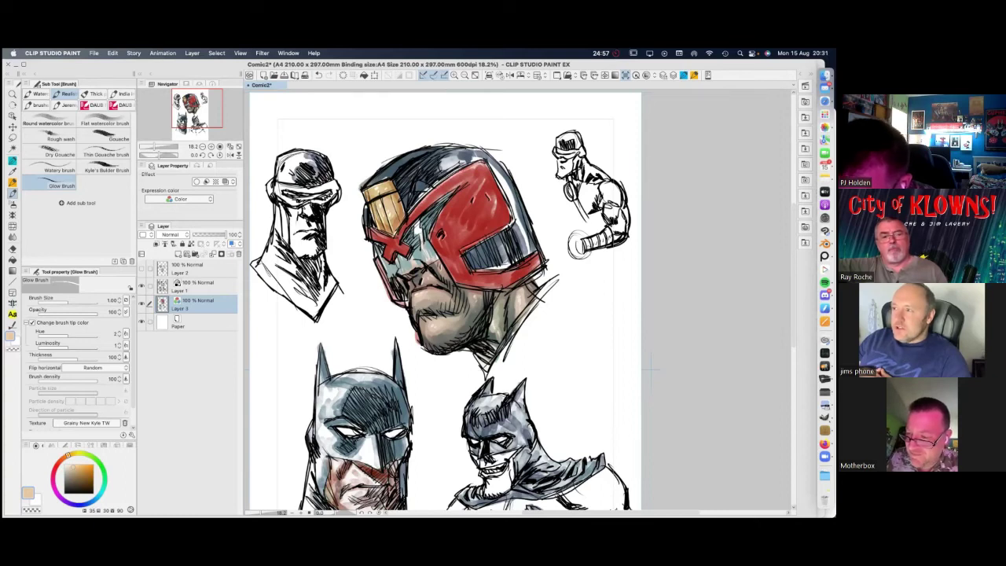
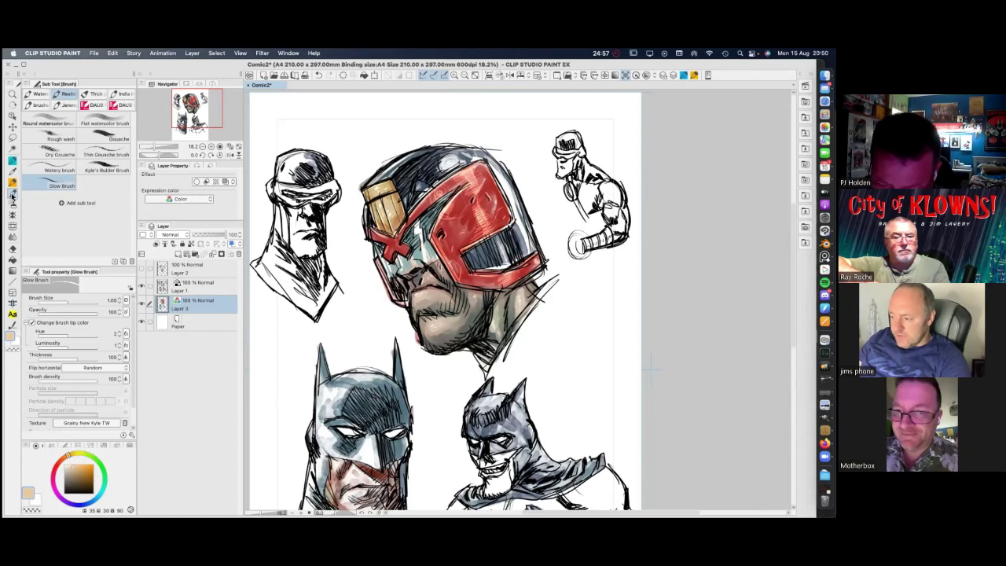
Shade the large red side panel of Judge Dredd's helmet in dark red with Kyle's Builder Brush
left_click(107, 170)
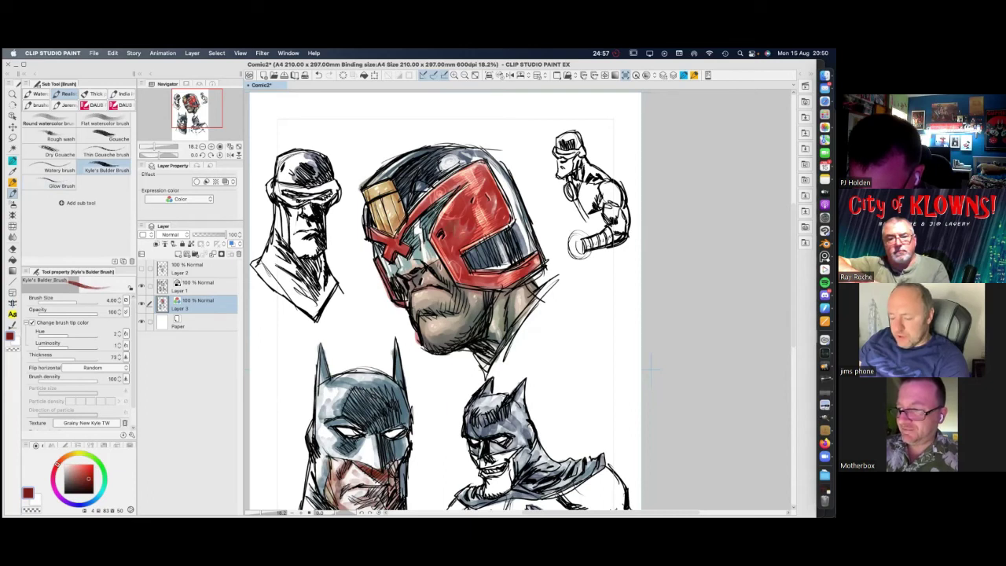
mouse_move(468, 234)
left_mouse_down()
mouse_move(461, 200)
mouse_move(476, 222)
left_mouse_up()
mouse_move(470, 186)
left_mouse_down()
mouse_move(477, 166)
mouse_move(497, 171)
left_mouse_up()
left_click_drag(481, 212, 496, 193)
left_click_drag(496, 223, 504, 194)
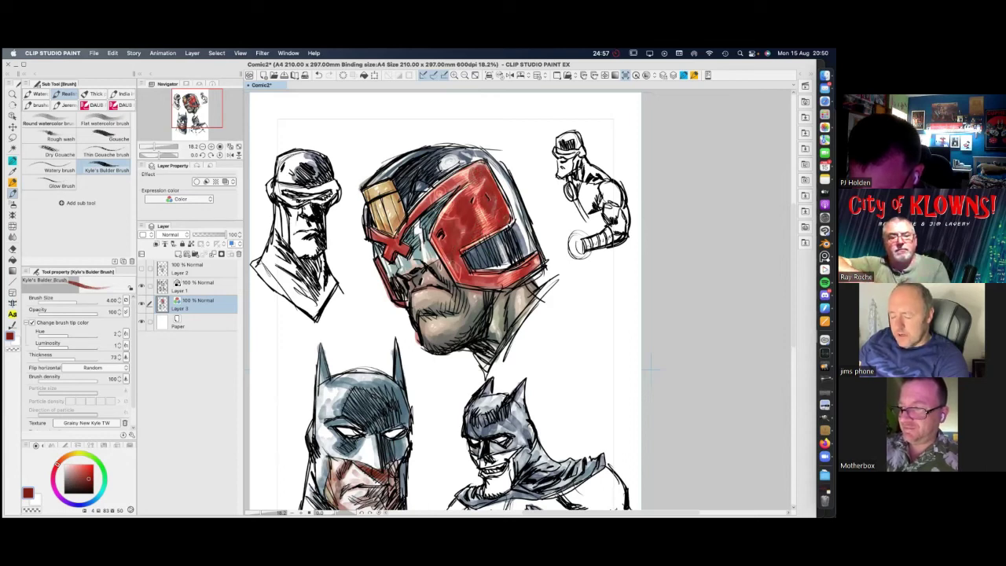
Add dark red shading along the helmet's lower red rim, the brow band and the cross below the badge, and touch up the badge
left_click_drag(467, 286, 541, 257)
left_click_drag(412, 220, 423, 202)
left_click_drag(397, 242, 407, 224)
mouse_move(391, 257)
left_mouse_down()
mouse_move(404, 242)
mouse_move(388, 233)
mouse_move(405, 200)
left_mouse_up()
left_click_drag(385, 192, 390, 178)
left_click_drag(392, 198, 396, 189)
left_click_drag(414, 250, 418, 244)
Choose a deep crimson and shade Judge Dredd's jaw, chin and neck, and tint the helmet's side vent
left_click(97, 497)
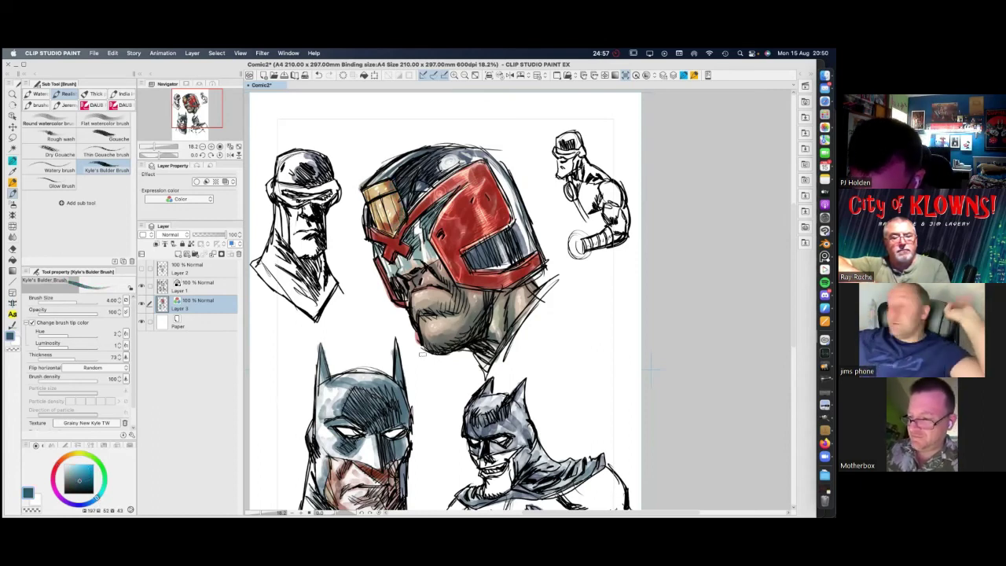
left_click(57, 466)
mouse_move(432, 347)
left_mouse_down()
mouse_move(470, 327)
mouse_move(471, 313)
mouse_move(451, 299)
left_mouse_up()
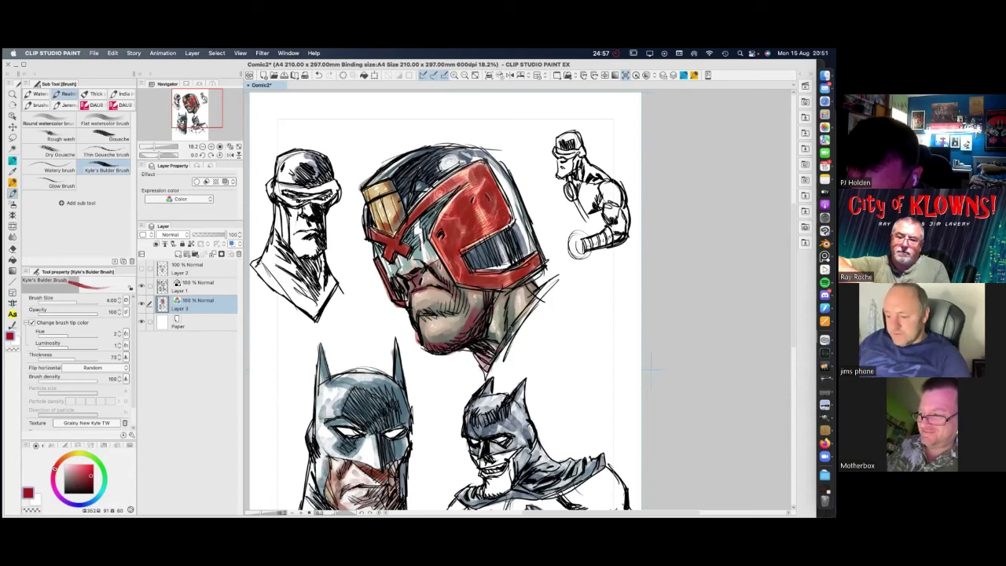
mouse_move(469, 267)
left_mouse_down()
mouse_move(476, 248)
mouse_move(497, 264)
mouse_move(500, 242)
left_mouse_up()
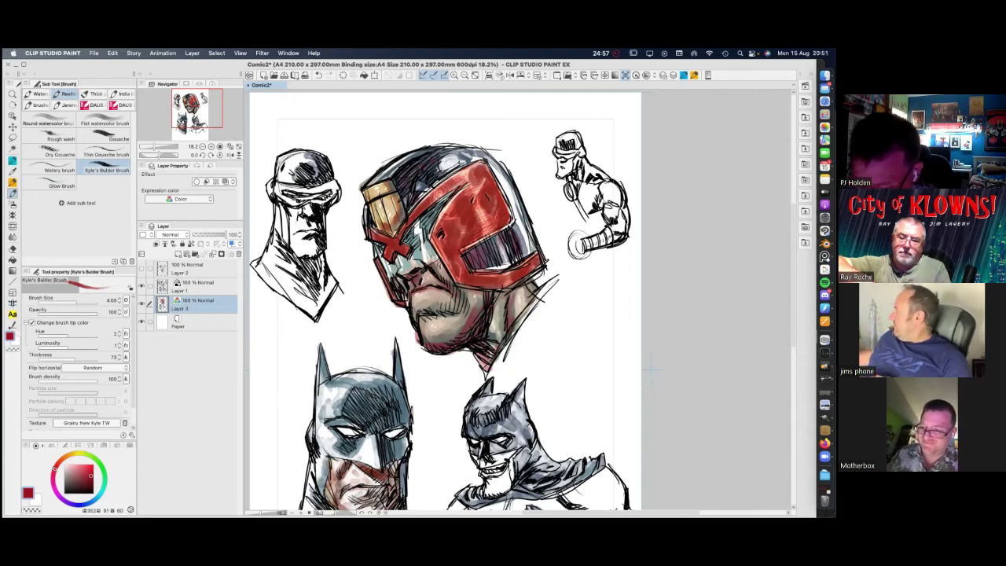
Deepen the helmet's side vent, rear edge and dome around the badge with dark navy strokes
key("x")
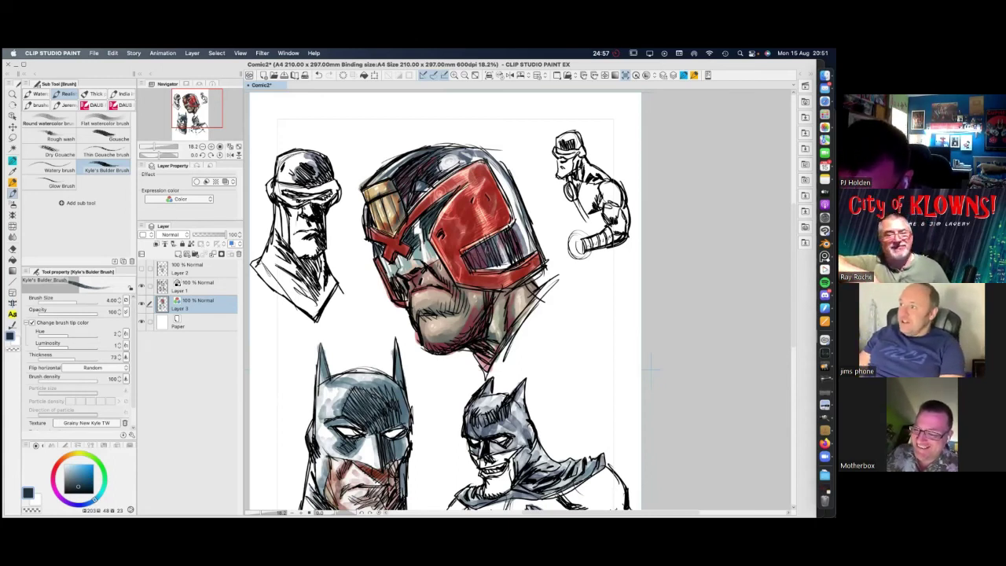
mouse_move(495, 263)
left_mouse_down()
mouse_move(508, 229)
mouse_move(524, 224)
left_mouse_up()
mouse_move(481, 149)
left_mouse_down()
mouse_move(535, 252)
mouse_move(532, 241)
mouse_move(521, 255)
left_mouse_up()
mouse_move(425, 162)
left_mouse_down()
mouse_move(419, 174)
mouse_move(431, 177)
mouse_move(412, 202)
mouse_move(426, 180)
mouse_move(403, 186)
mouse_move(417, 162)
mouse_move(407, 198)
mouse_move(365, 220)
left_mouse_up()
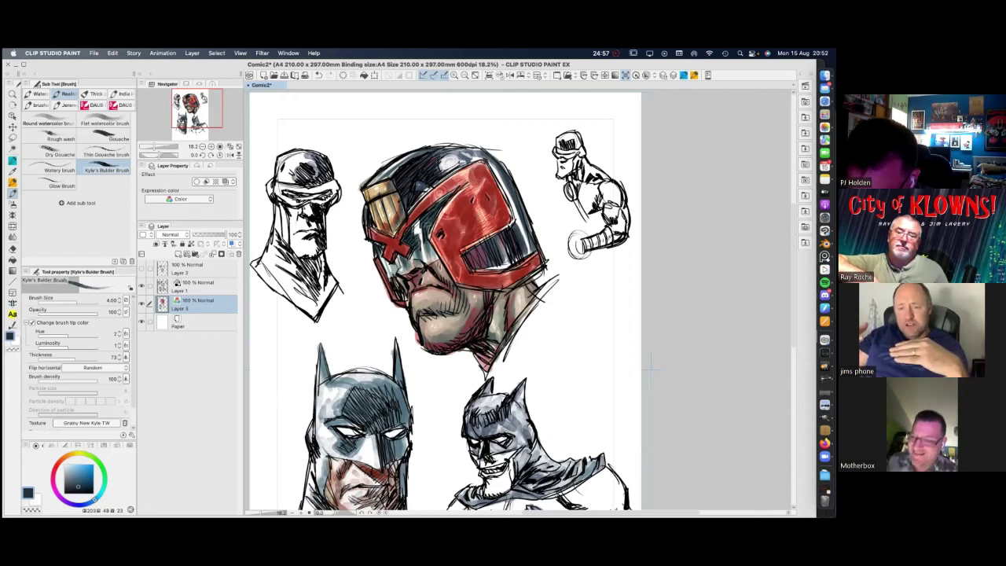
Add pale beige highlights to Judge Dredd's face and helmet with the Thin Gouache brush
left_click(63, 168)
left_click(107, 154)
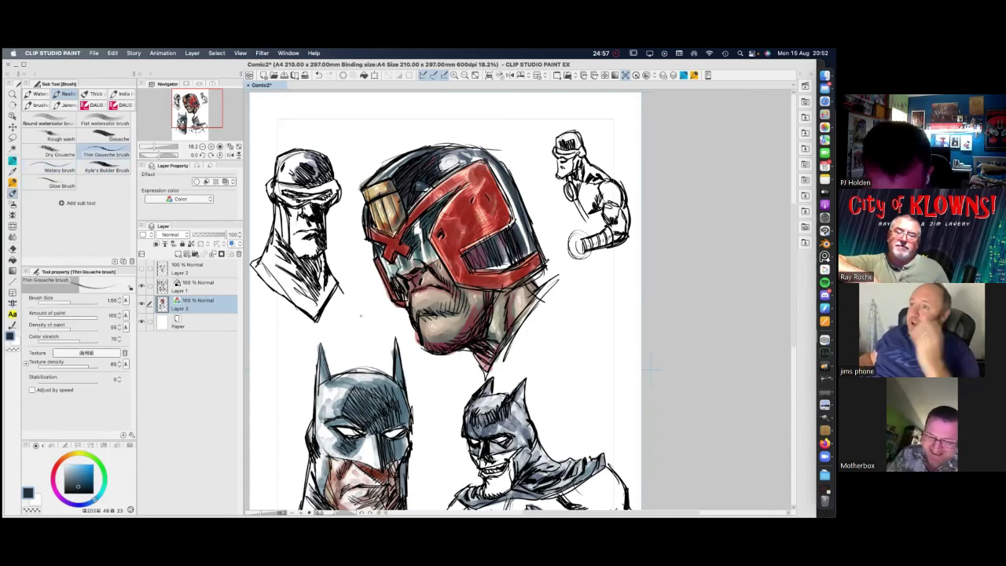
left_click(69, 454)
left_click(72, 467)
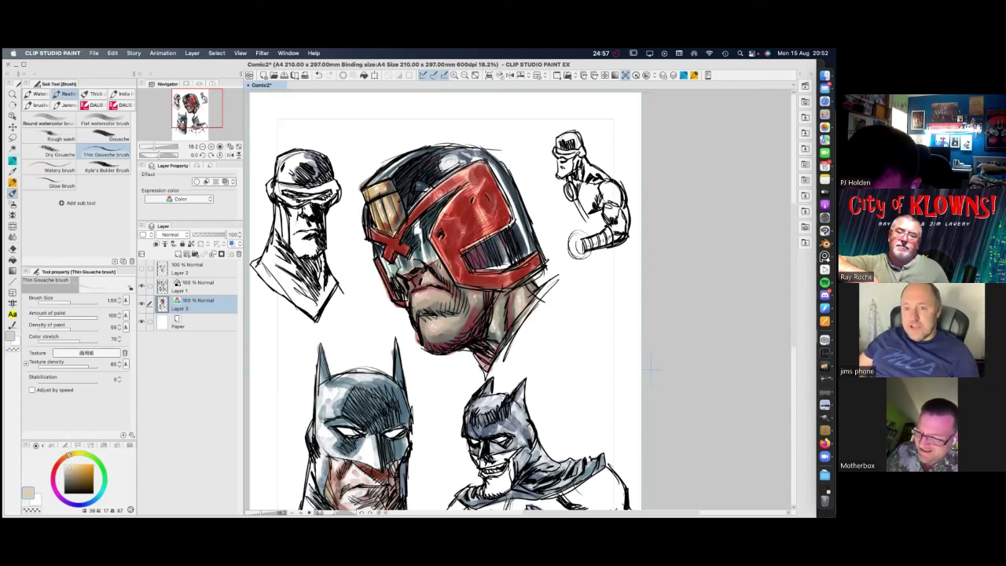
left_click(455, 75)
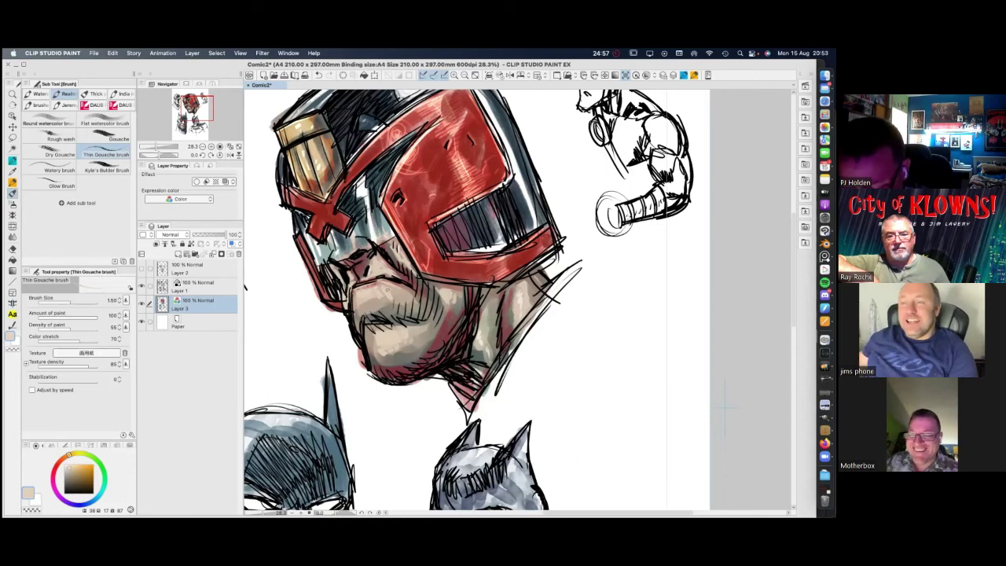
Mix a muted green and paint thin reflected touches into the visor area around Judge Dredd's nose
left_click_drag(97, 470, 100, 498)
left_click(75, 465)
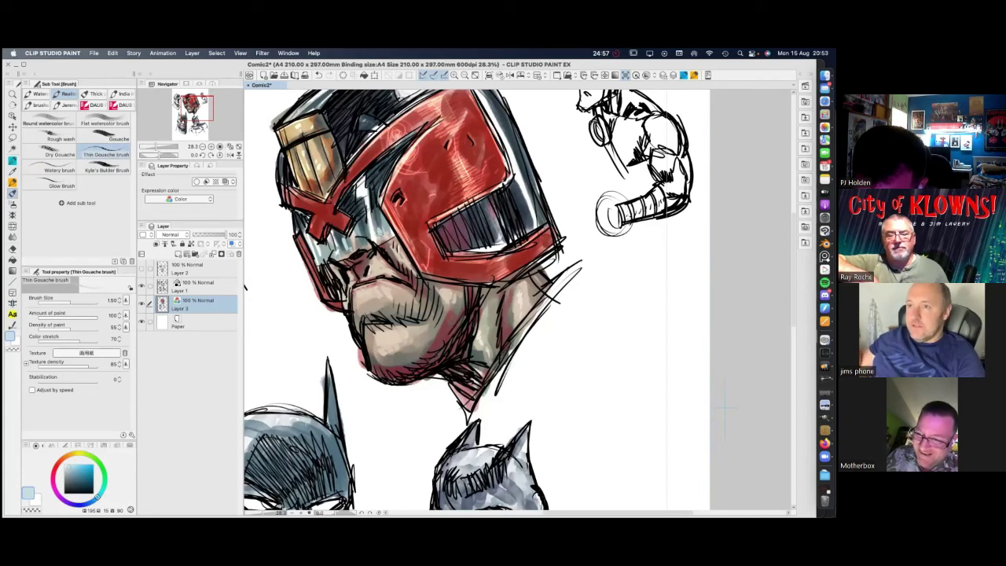
left_click_drag(96, 464, 84, 454)
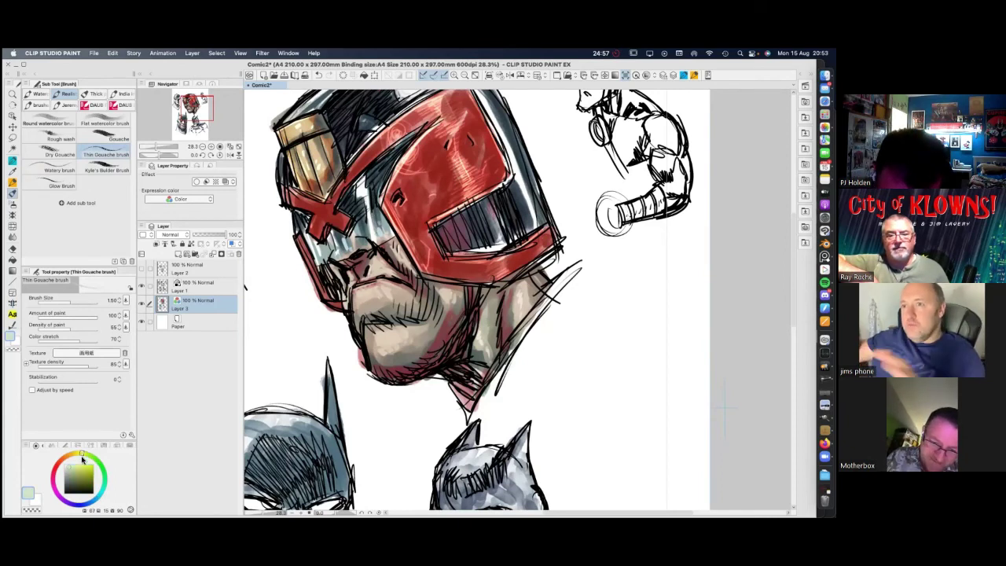
left_click(92, 467)
left_click(87, 476)
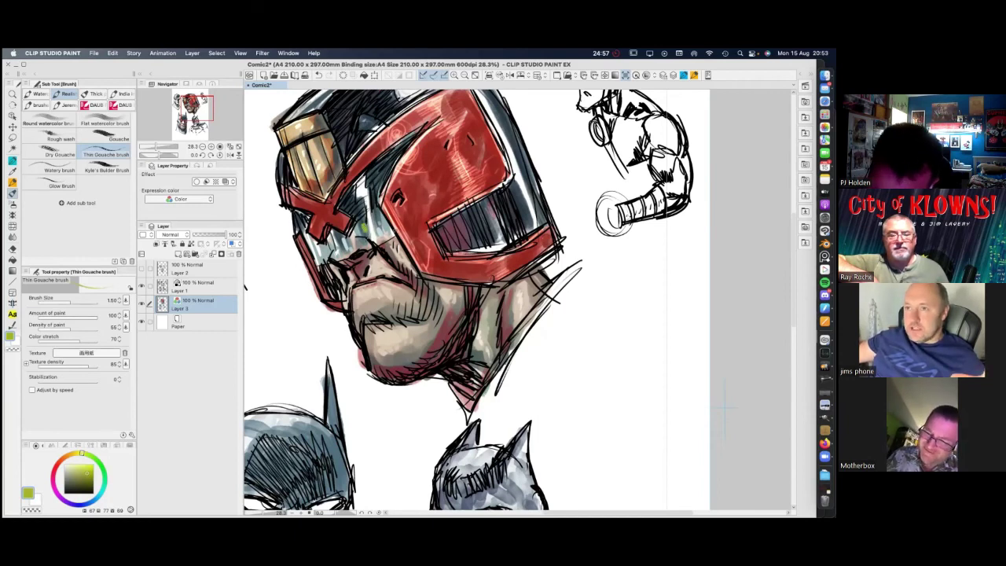
left_click_drag(82, 454, 92, 458)
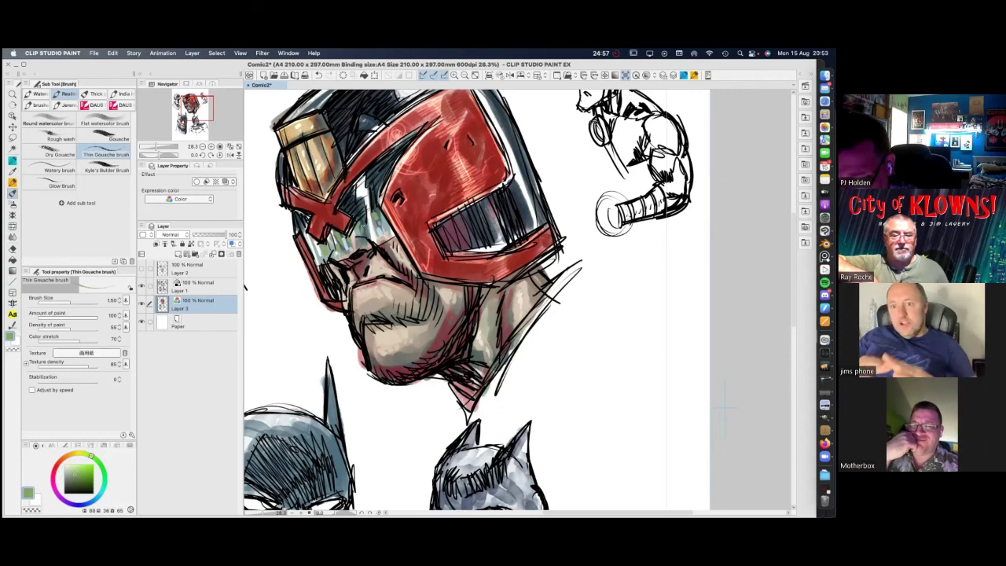
Choose a bright yellow and add accents to the badge, the helmet's rear edge and the small marks on the red side panel
left_click(78, 454)
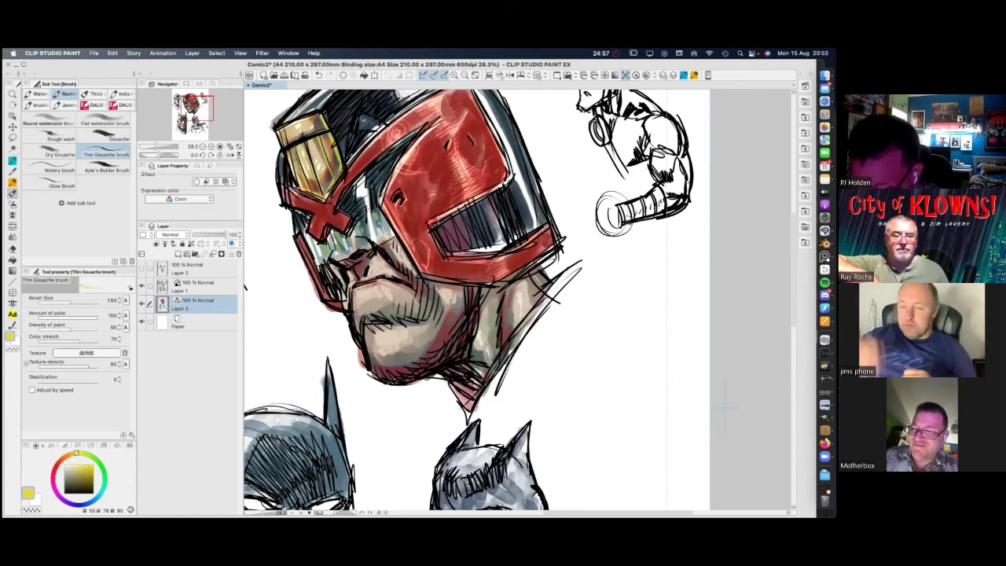
scroll(472, 299, "up", 3)
scroll(472, 299, "up", 2)
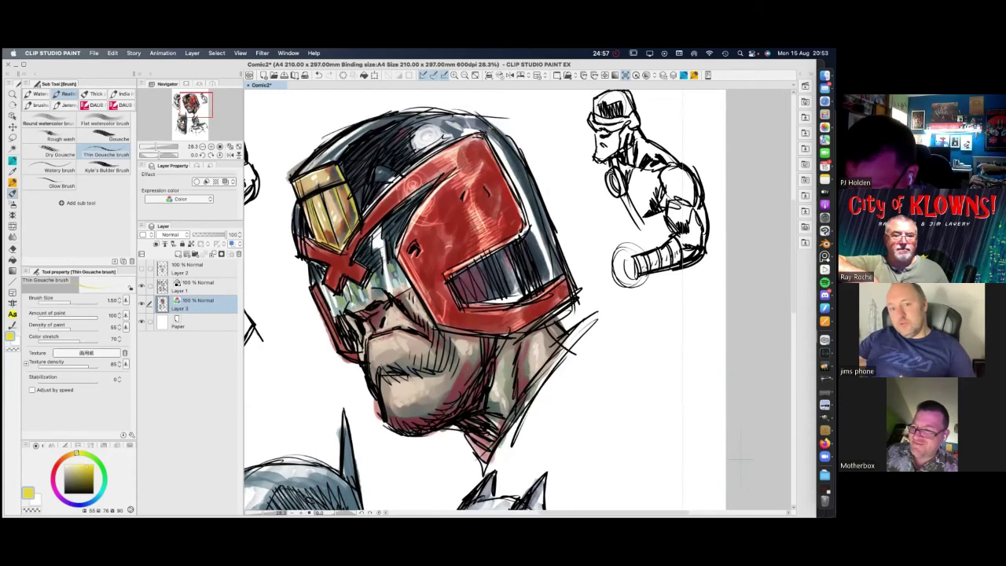
left_click_drag(533, 202, 561, 274)
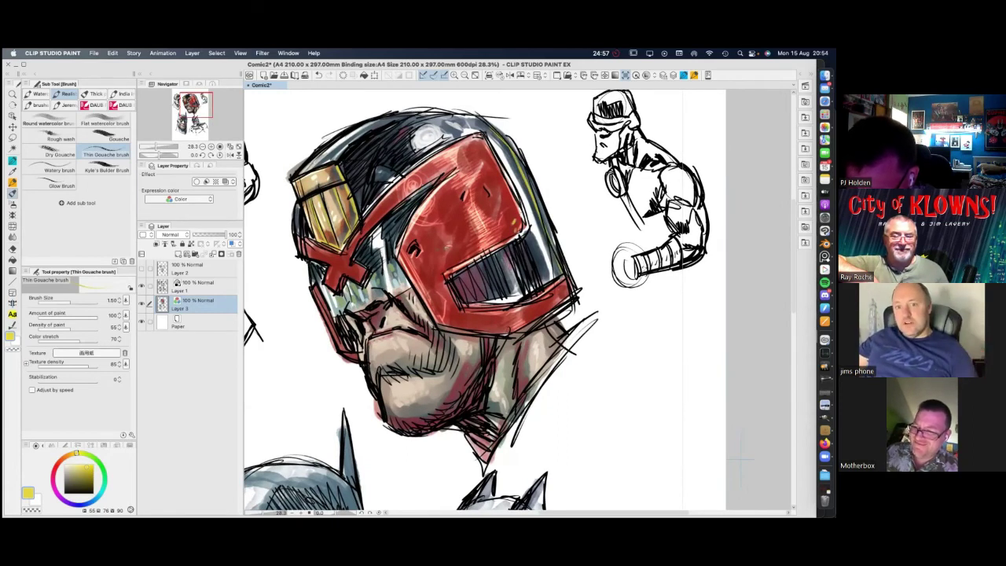
left_click(420, 255)
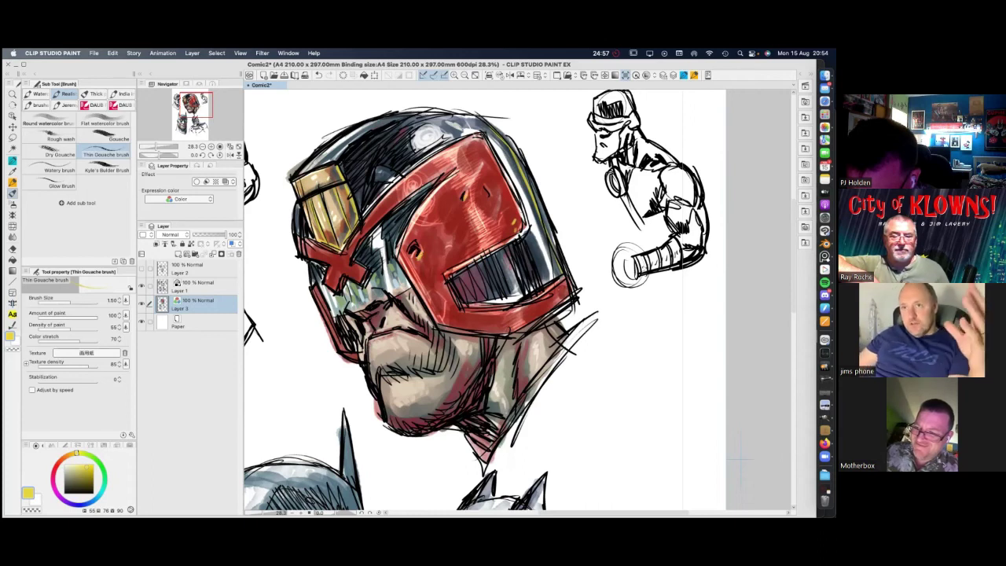
left_click(489, 193)
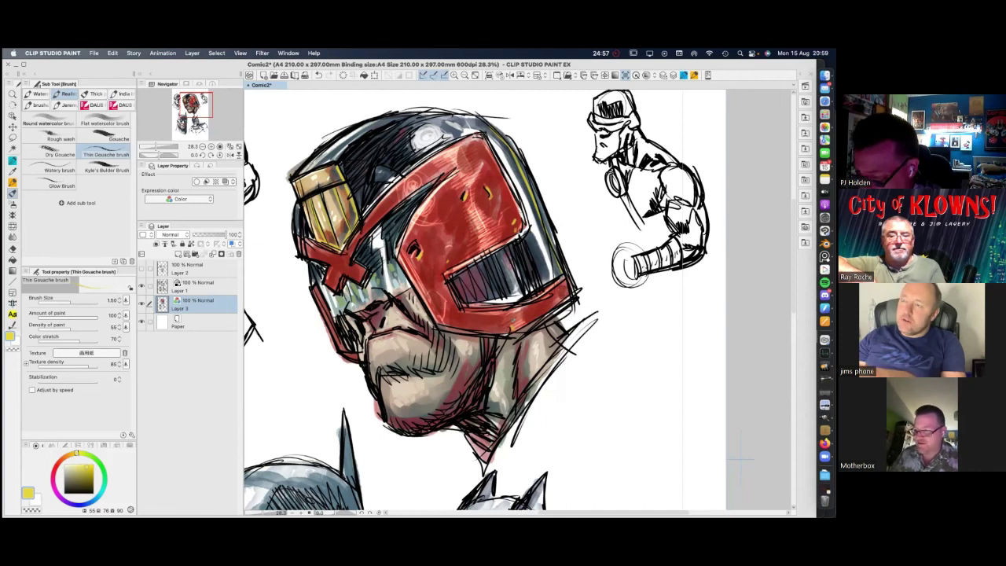
Paint the exposed lower face of the large Batman head in a warm brown skin tone with the Gouache brush
left_click_drag(502, 447, 543, 209)
left_click(70, 457)
left_click(85, 481)
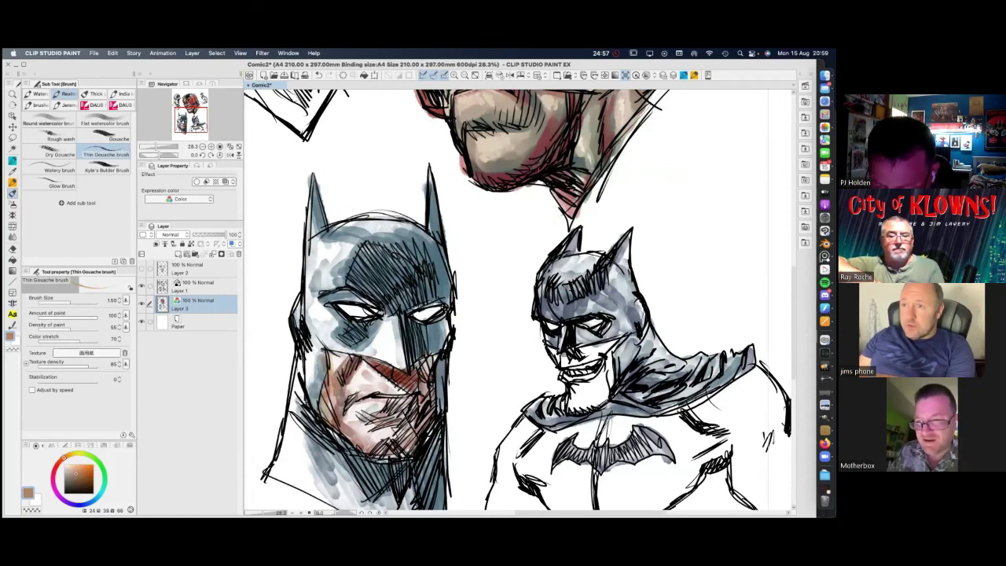
left_click(104, 138)
mouse_move(340, 373)
left_mouse_down()
mouse_move(336, 423)
mouse_move(375, 366)
mouse_move(410, 396)
mouse_move(431, 362)
left_mouse_up()
left_click_drag(411, 395, 426, 412)
mouse_move(344, 412)
left_mouse_down()
mouse_move(370, 436)
mouse_move(382, 431)
left_mouse_up()
mouse_move(397, 412)
left_mouse_down()
mouse_move(416, 455)
mouse_move(409, 459)
left_mouse_up()
left_click_drag(380, 426, 393, 442)
mouse_move(372, 429)
left_mouse_down()
mouse_move(390, 451)
mouse_move(349, 445)
left_mouse_up()
left_click_drag(351, 407, 350, 423)
mouse_move(340, 351)
left_mouse_down()
mouse_move(329, 378)
mouse_move(352, 374)
left_mouse_up()
left_click_drag(373, 361, 352, 397)
mouse_move(381, 381)
left_mouse_down()
mouse_move(355, 399)
mouse_move(398, 401)
left_mouse_up()
Choose a lighter tan and layer it over the large Batman's cheek, chin and mouth area
left_click(72, 466)
left_click_drag(72, 466, 68, 461)
mouse_move(371, 369)
left_mouse_down()
mouse_move(361, 389)
mouse_move(377, 396)
mouse_move(374, 406)
mouse_move(345, 420)
mouse_move(360, 452)
left_mouse_up()
left_click_drag(338, 350, 326, 409)
mouse_move(346, 354)
left_mouse_down()
mouse_move(358, 440)
mouse_move(382, 448)
left_mouse_up()
left_click_drag(384, 377, 403, 389)
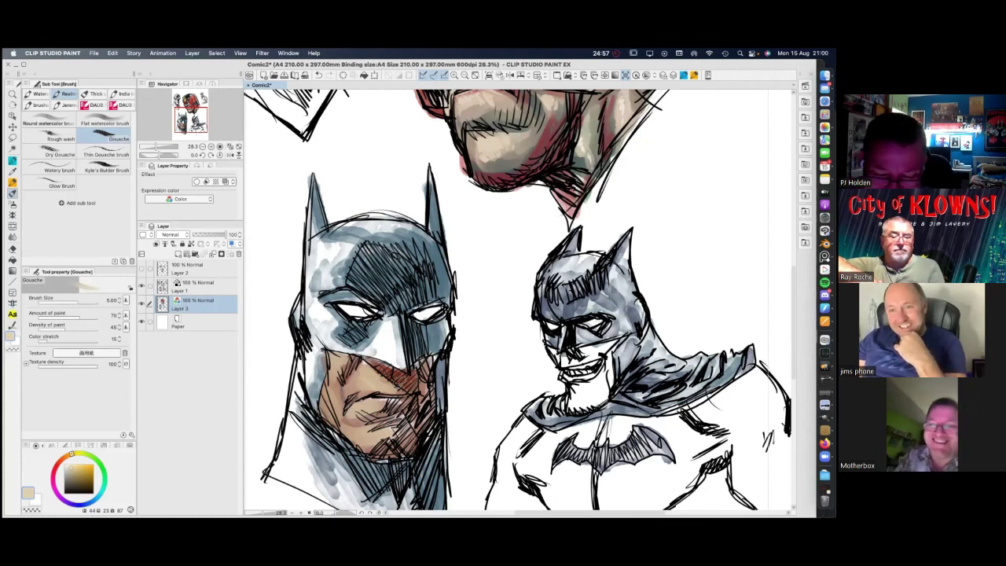
Add pale cream highlights to the large Batman's chin and cheek edge with the Thin Gouache brush
left_click(105, 155)
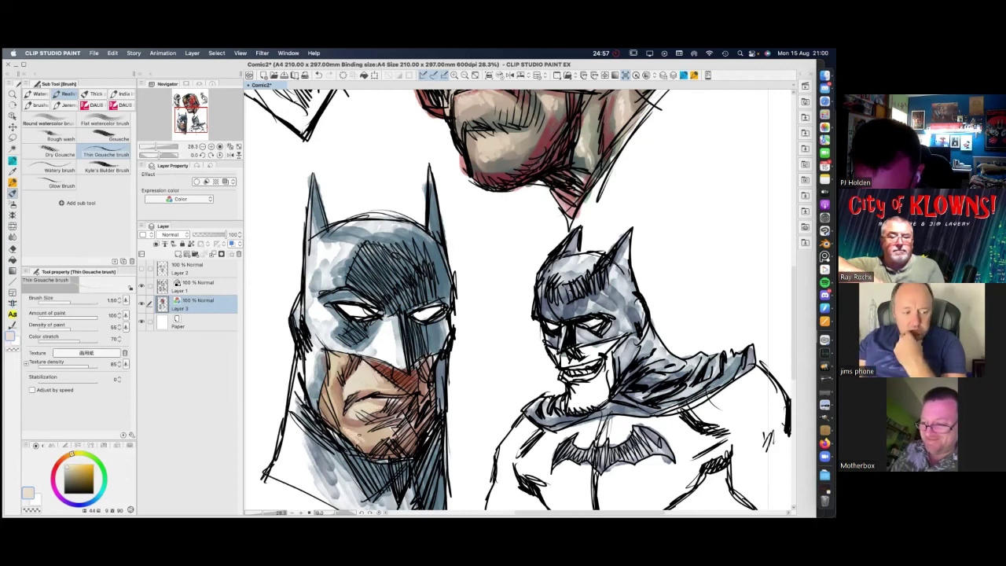
left_click_drag(363, 439, 388, 439)
mouse_move(335, 360)
left_mouse_down()
mouse_move(332, 407)
mouse_move(324, 397)
mouse_move(331, 428)
left_mouse_up()
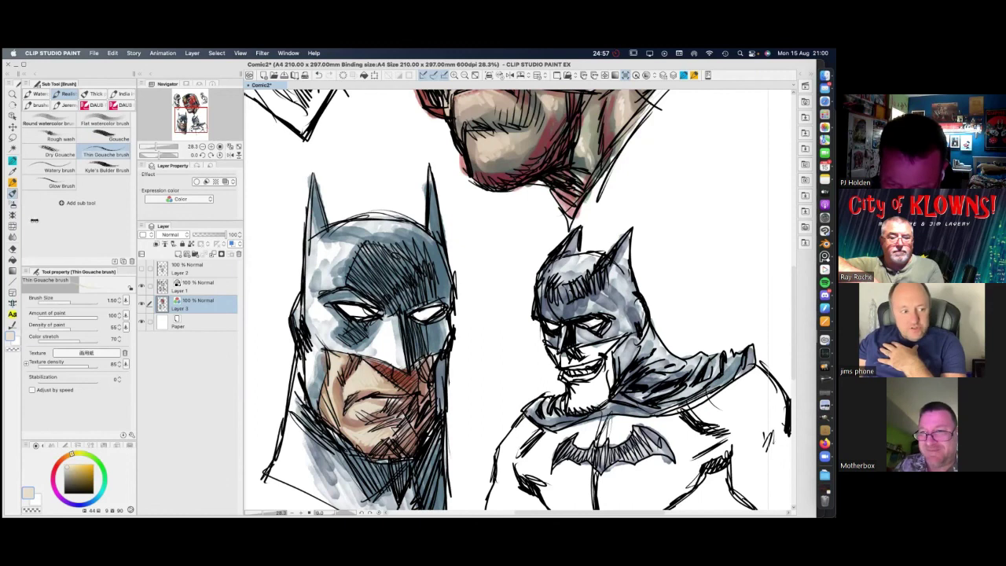
Paint slate blue over the forehead and mask of the large Batman's cowl with the Gouache brush
left_click(96, 497)
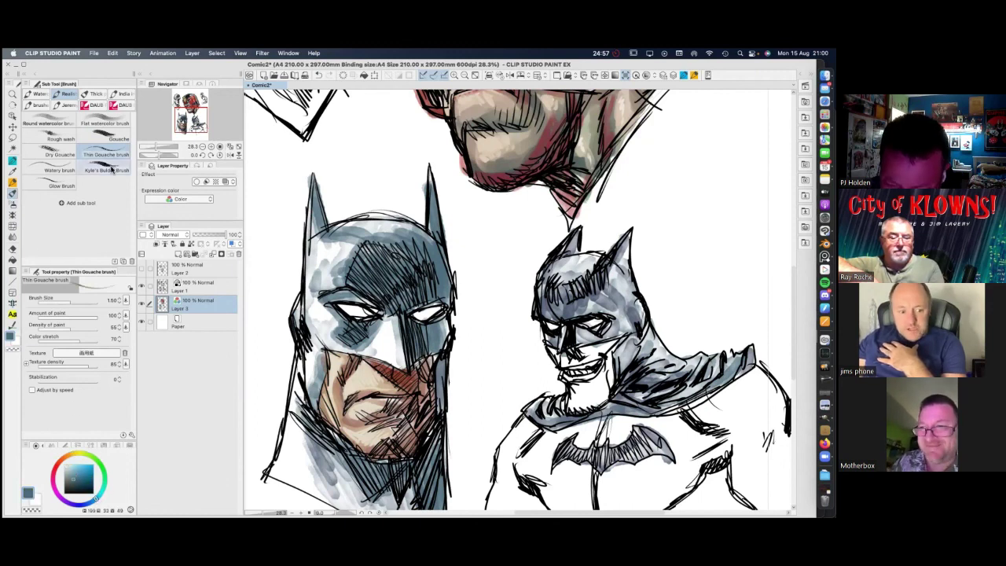
left_click(116, 139)
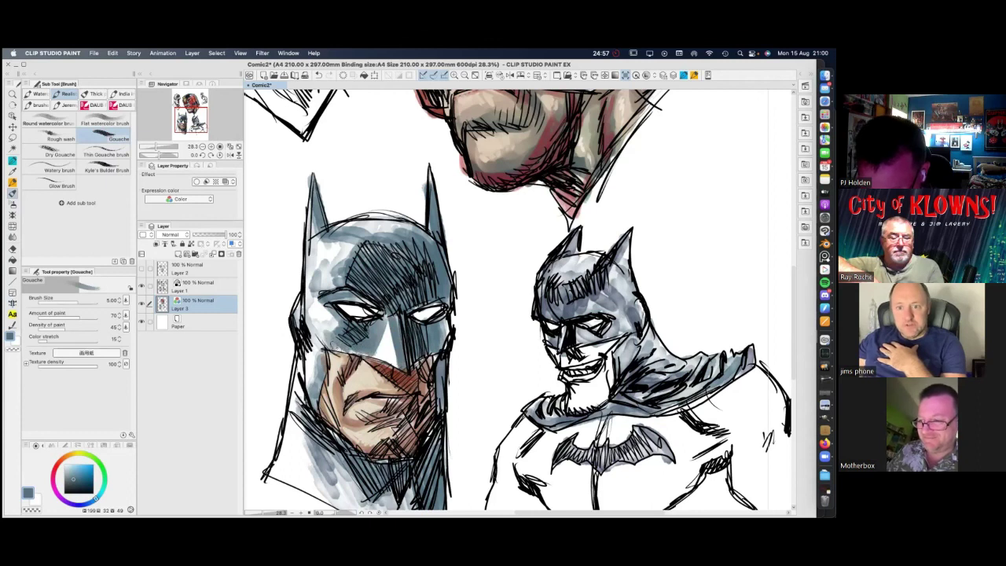
mouse_move(347, 268)
left_mouse_down()
mouse_move(324, 236)
mouse_move(399, 231)
mouse_move(369, 247)
mouse_move(354, 274)
mouse_move(410, 235)
mouse_move(434, 254)
left_mouse_up()
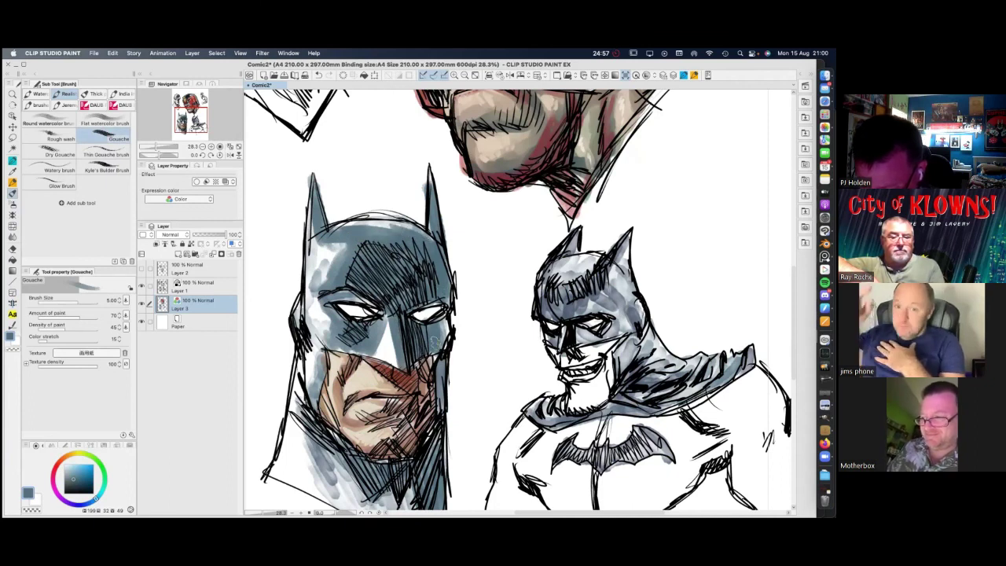
Shade the large Batman's nose guard and lower face in slate blue, and layer sandy beige over the skin
mouse_move(387, 350)
left_mouse_down()
mouse_move(386, 360)
mouse_move(322, 350)
mouse_move(315, 409)
mouse_move(339, 491)
mouse_move(385, 503)
mouse_move(359, 392)
mouse_move(338, 428)
mouse_move(374, 452)
mouse_move(397, 452)
mouse_move(409, 428)
mouse_move(383, 421)
mouse_move(380, 368)
mouse_move(415, 378)
mouse_move(421, 425)
mouse_move(432, 358)
mouse_move(346, 366)
mouse_move(341, 425)
mouse_move(377, 395)
mouse_move(438, 398)
mouse_move(394, 425)
mouse_move(353, 429)
mouse_move(384, 418)
mouse_move(355, 444)
mouse_move(368, 456)
mouse_move(393, 460)
mouse_move(412, 447)
left_mouse_up()
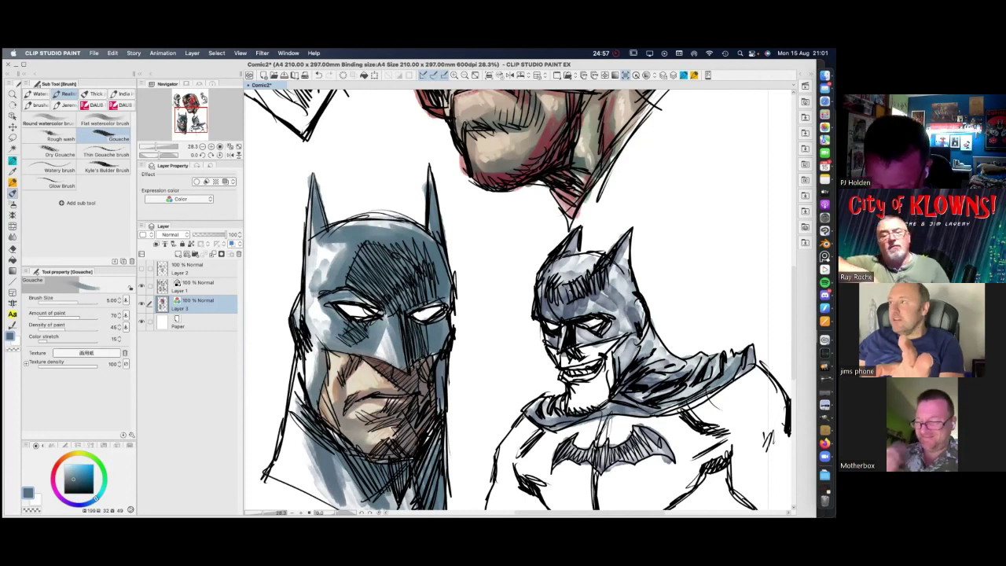
left_click(75, 458)
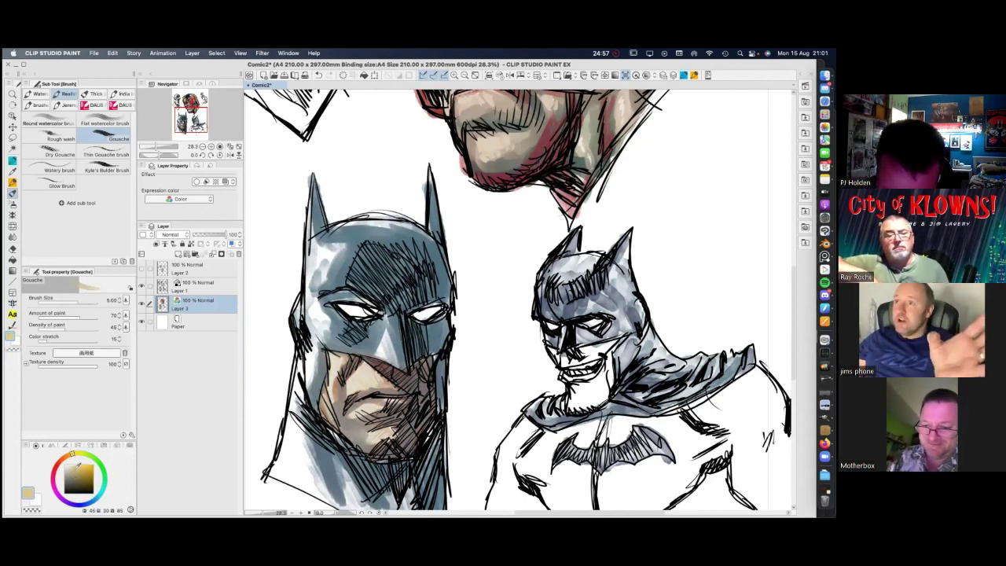
mouse_move(355, 409)
left_mouse_down()
mouse_move(392, 407)
mouse_move(355, 385)
mouse_move(370, 370)
mouse_move(360, 386)
mouse_move(399, 386)
mouse_move(338, 361)
mouse_move(332, 405)
mouse_move(353, 435)
mouse_move(409, 431)
mouse_move(423, 376)
mouse_move(425, 387)
left_mouse_up()
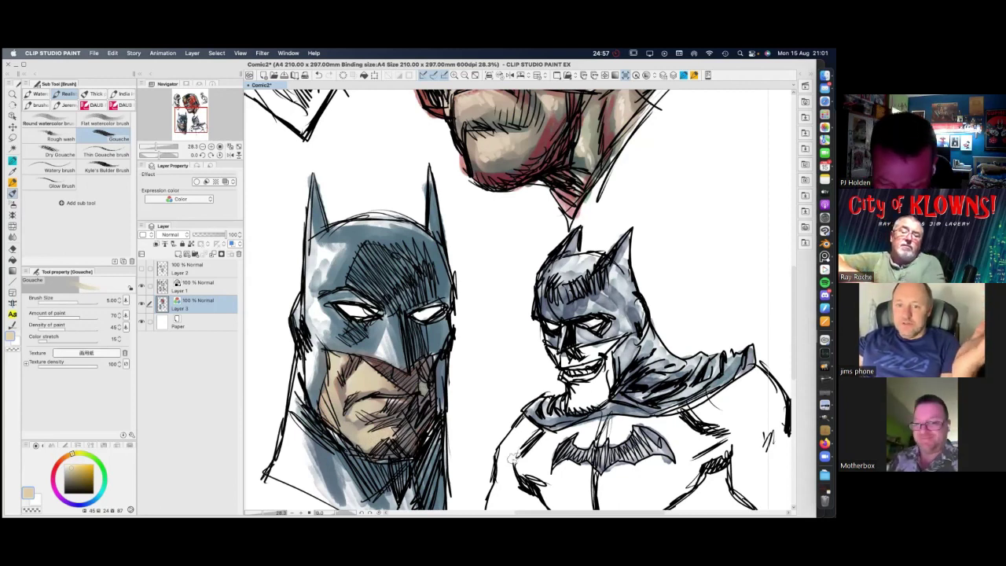
Choose a grey-blue and cover the large Batman's ears, cowl and neck down to the lower edge of the drawing
left_click(100, 491)
mouse_move(311, 195)
left_mouse_down()
mouse_move(311, 283)
mouse_move(338, 267)
mouse_move(300, 322)
mouse_move(316, 346)
mouse_move(326, 331)
mouse_move(321, 308)
left_mouse_up()
mouse_move(334, 230)
left_mouse_down()
mouse_move(402, 224)
mouse_move(425, 234)
left_mouse_up()
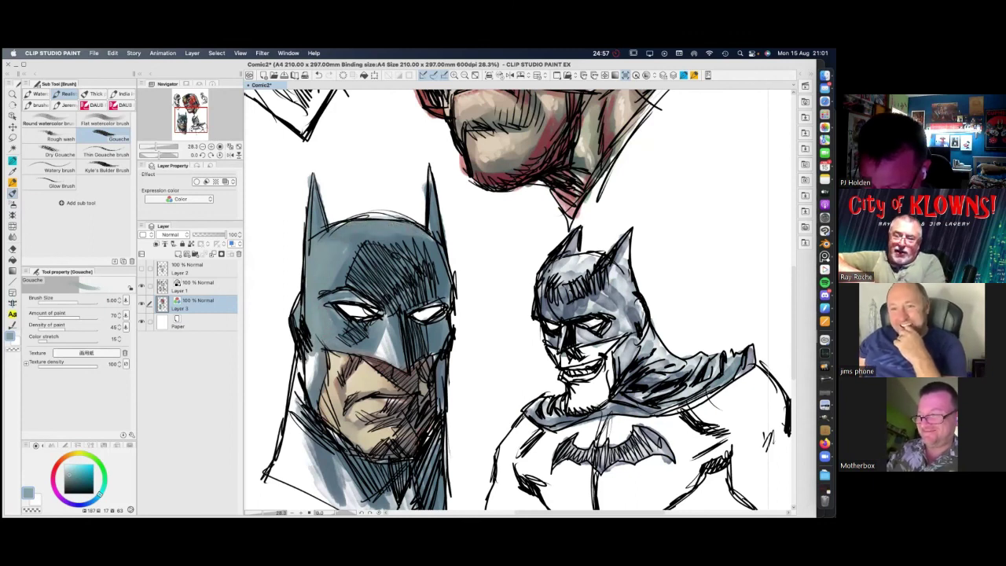
mouse_move(338, 293)
left_mouse_down()
mouse_move(372, 303)
mouse_move(376, 359)
mouse_move(400, 316)
left_mouse_up()
mouse_move(319, 342)
left_mouse_down()
mouse_move(287, 455)
mouse_move(271, 473)
mouse_move(303, 491)
mouse_move(292, 449)
mouse_move(316, 486)
mouse_move(355, 503)
mouse_move(346, 464)
mouse_move(385, 500)
mouse_move(407, 492)
left_mouse_up()
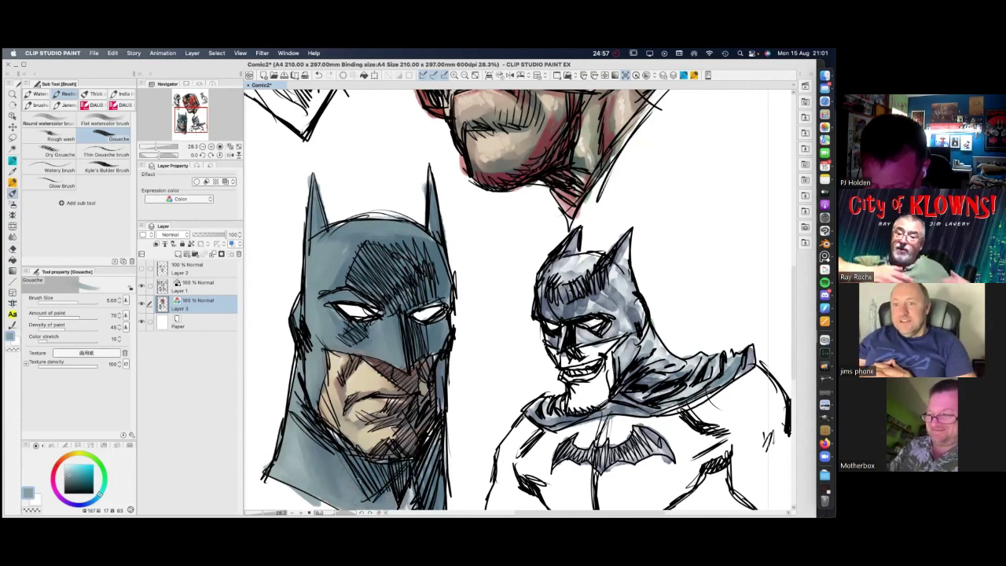
scroll(519, 299, "down", 3)
mouse_move(432, 397)
left_mouse_down()
mouse_move(409, 428)
mouse_move(379, 405)
left_mouse_up()
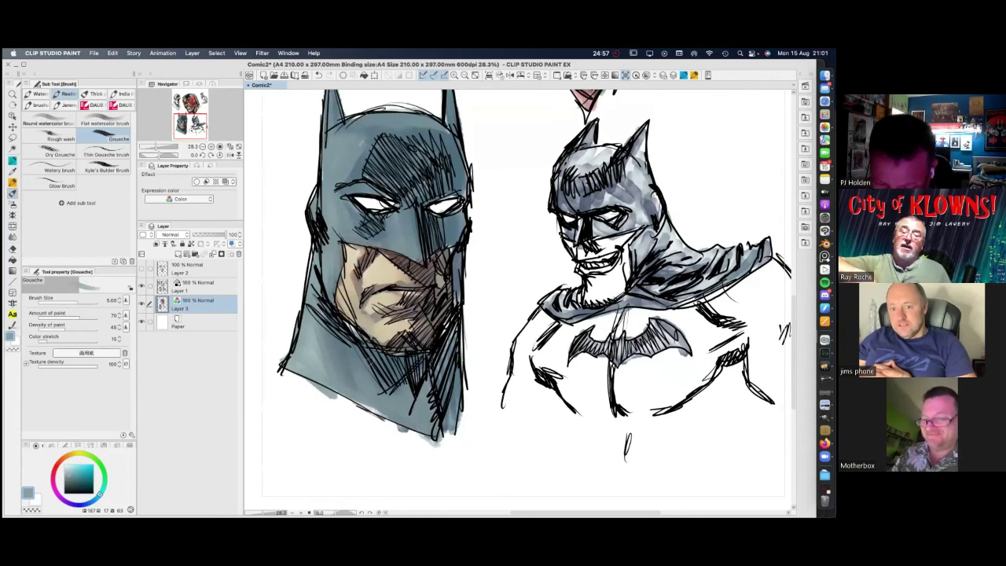
Choose a light blue and brush highlights over the large Batman's neck, ears and cowl
left_click(72, 470)
mouse_move(313, 300)
left_mouse_down()
mouse_move(322, 345)
mouse_move(308, 358)
left_mouse_up()
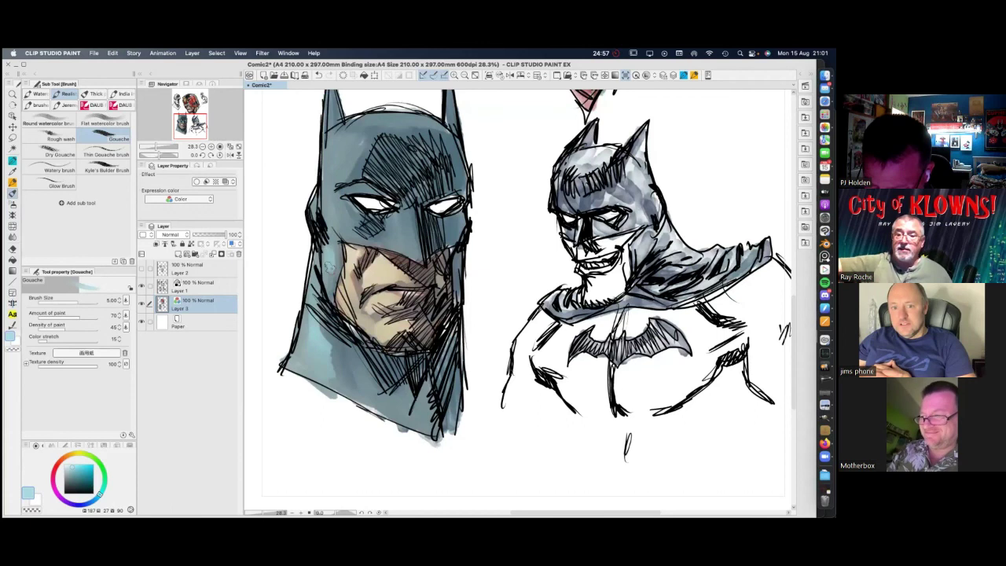
mouse_move(342, 219)
left_mouse_down()
mouse_move(342, 142)
mouse_move(338, 174)
mouse_move(324, 138)
mouse_move(354, 196)
mouse_move(369, 291)
mouse_move(370, 260)
mouse_move(437, 250)
mouse_move(472, 261)
mouse_move(484, 250)
mouse_move(476, 228)
mouse_move(492, 291)
mouse_move(488, 378)
left_mouse_up()
mouse_move(431, 352)
left_mouse_down()
mouse_move(442, 384)
mouse_move(441, 346)
mouse_move(429, 370)
mouse_move(434, 376)
mouse_move(437, 348)
mouse_move(444, 385)
left_mouse_up()
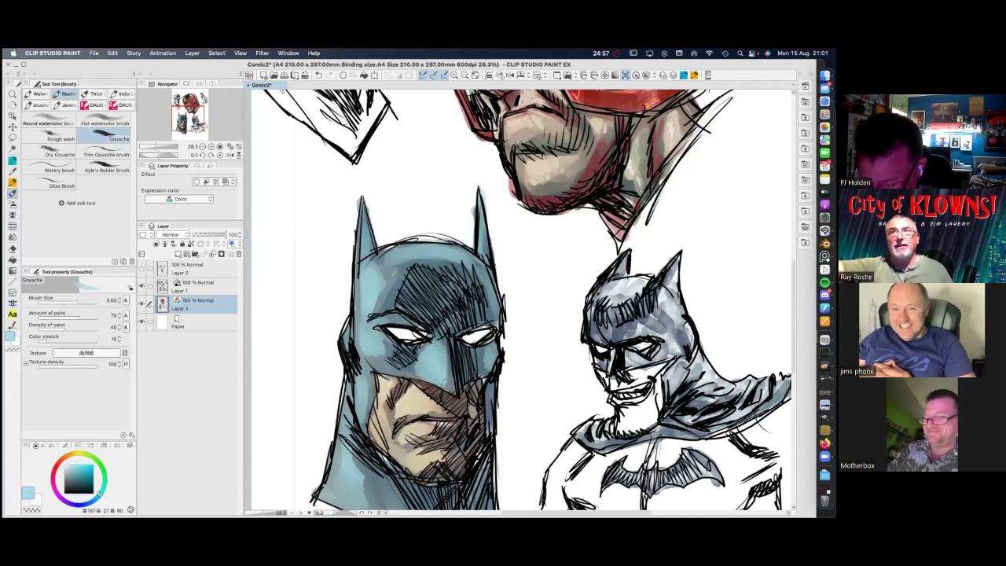
left_click_drag(364, 365, 393, 291)
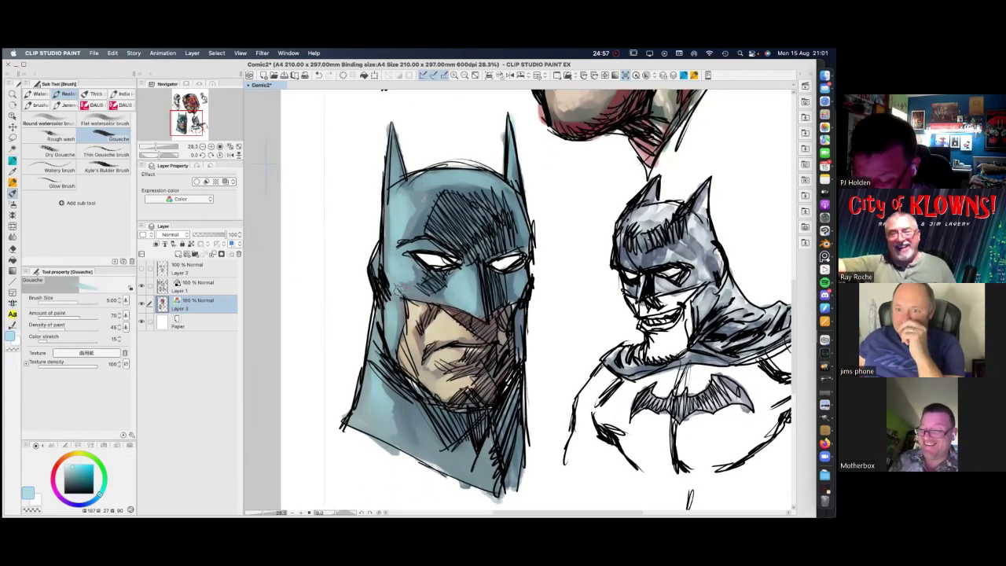
Finish the light blue neck highlights and add fine ones over the large Batman's ear, cowl and neck with the Thin Gouache brush
mouse_move(409, 409)
left_mouse_down()
mouse_move(452, 471)
mouse_move(468, 464)
mouse_move(488, 484)
mouse_move(500, 478)
mouse_move(491, 464)
left_mouse_up()
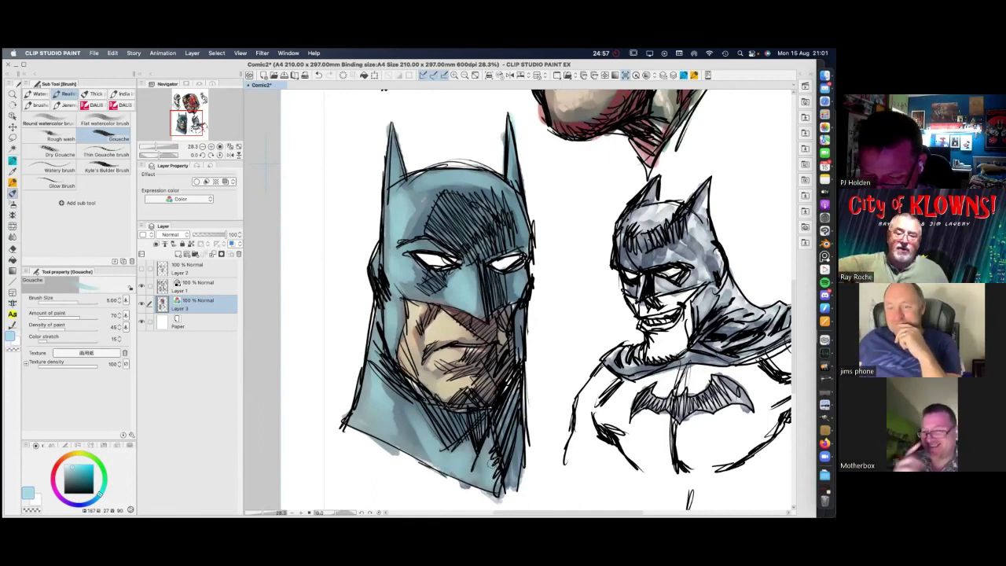
left_click(118, 154)
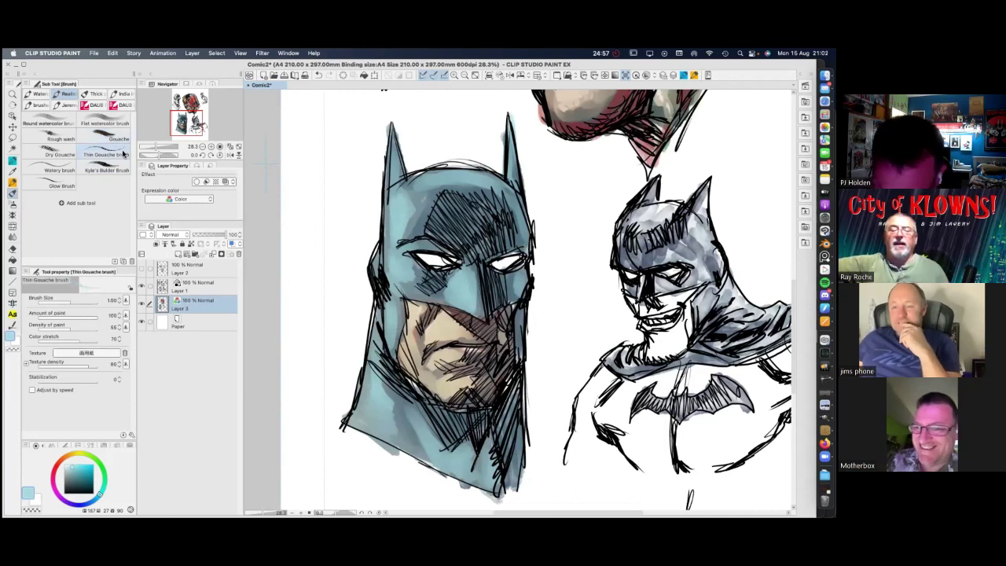
left_click_drag(394, 141, 398, 190)
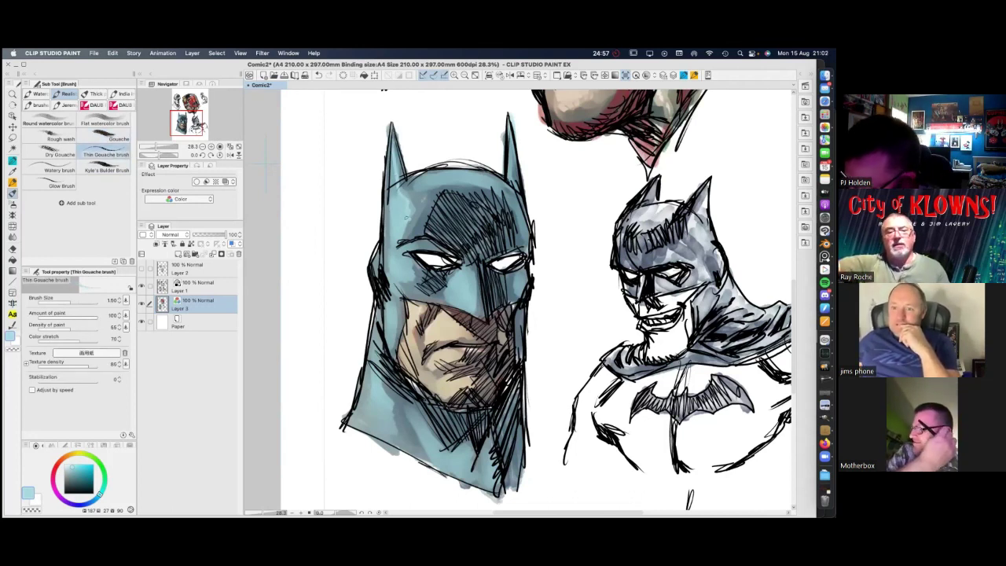
left_click_drag(389, 197, 389, 260)
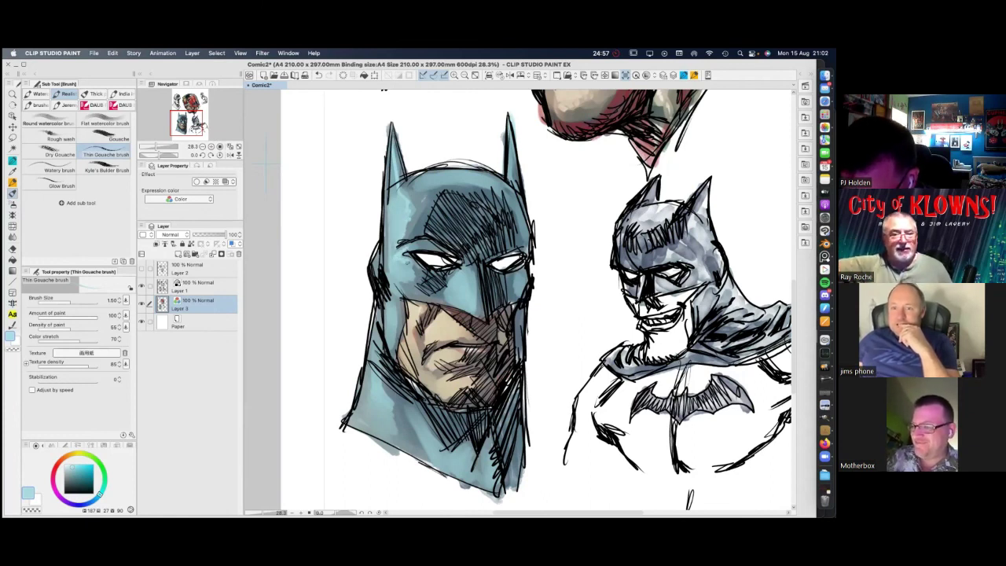
left_click_drag(398, 292, 391, 346)
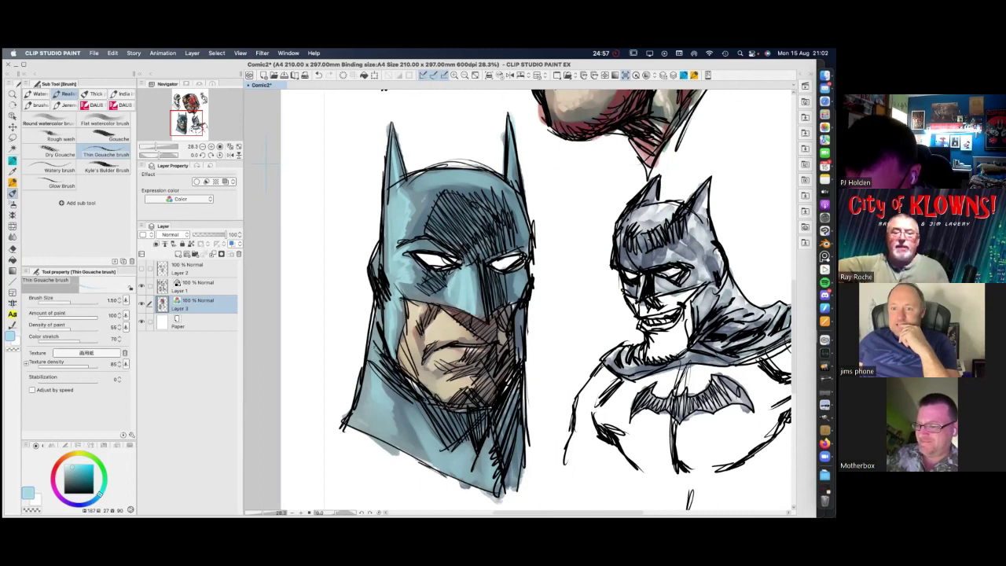
mouse_move(406, 395)
left_mouse_down()
mouse_move(438, 462)
mouse_move(493, 475)
left_mouse_up()
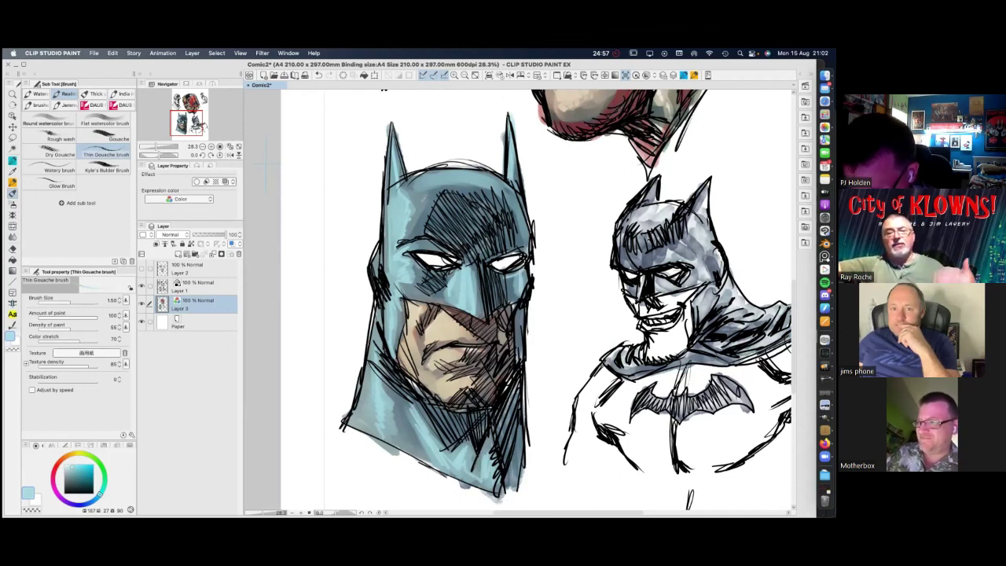
left_click_drag(393, 139, 388, 202)
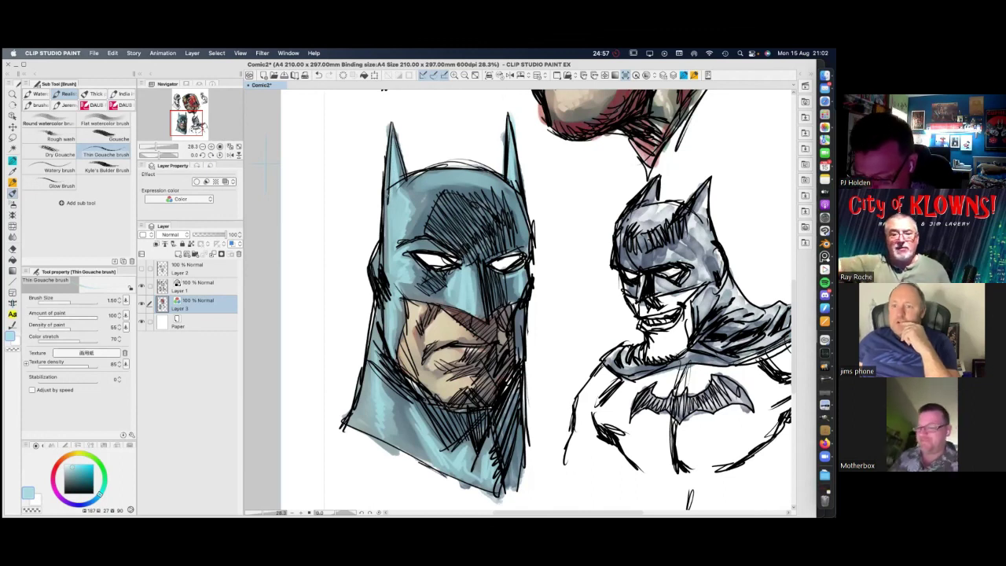
Choose a pale cream and paint thin highlights on the exposed skin of the large Batman's cheek, mouth area and chin
left_click(75, 459)
left_click(75, 459)
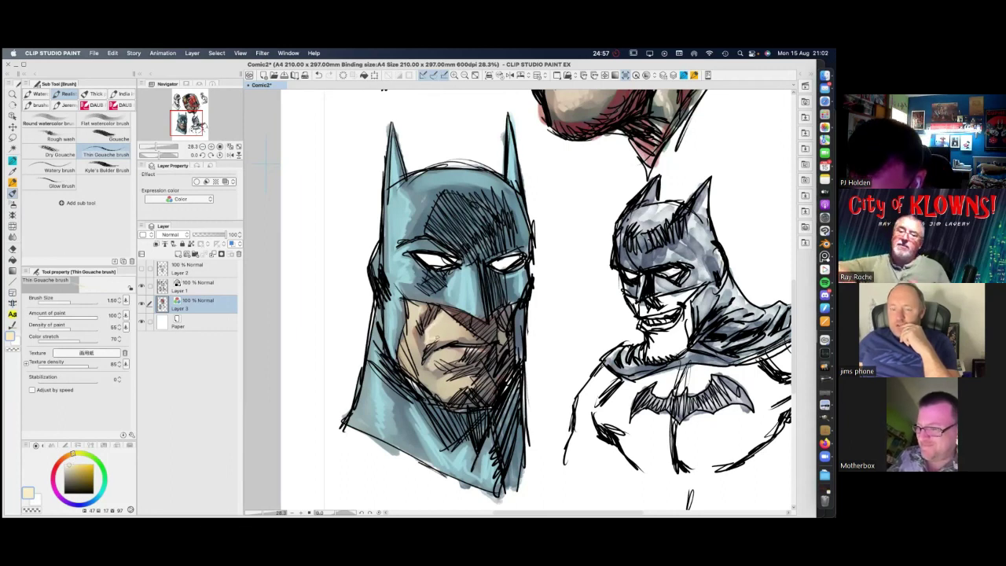
mouse_move(442, 316)
left_mouse_down()
mouse_move(458, 338)
mouse_move(467, 335)
left_mouse_up()
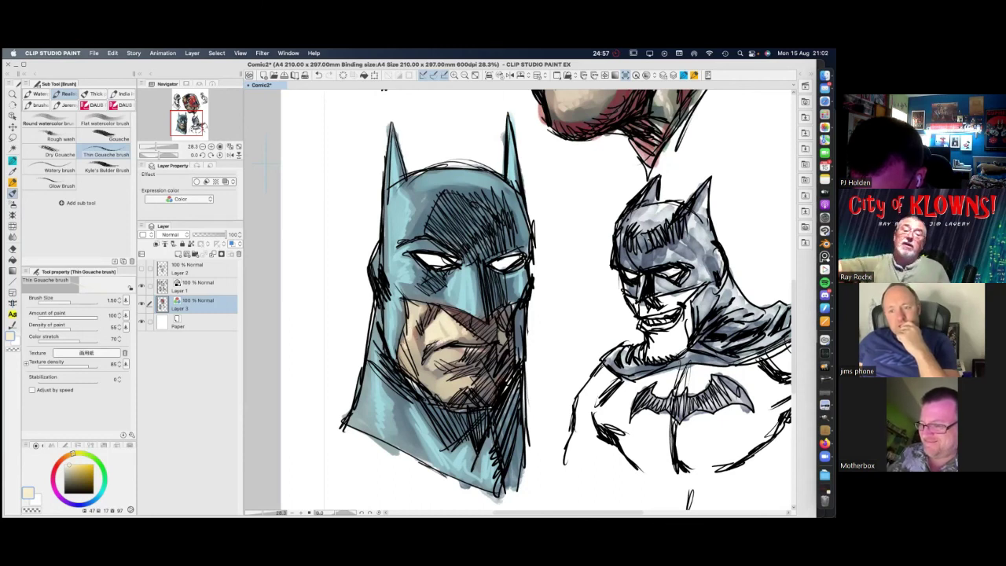
left_click_drag(406, 367, 425, 304)
mouse_move(421, 384)
left_mouse_down()
mouse_move(432, 375)
mouse_move(438, 383)
left_mouse_up()
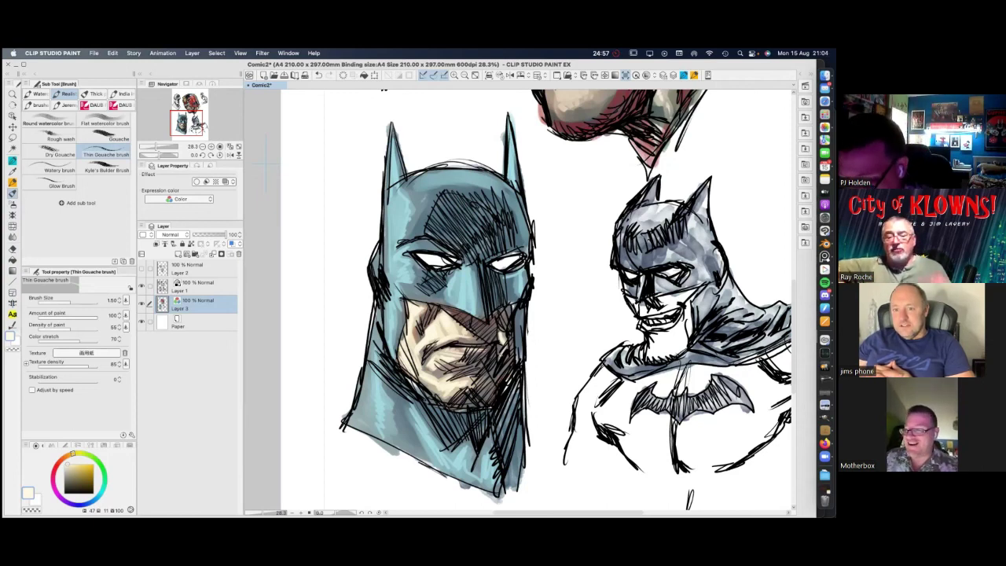
scroll(519, 299, "up", 10)
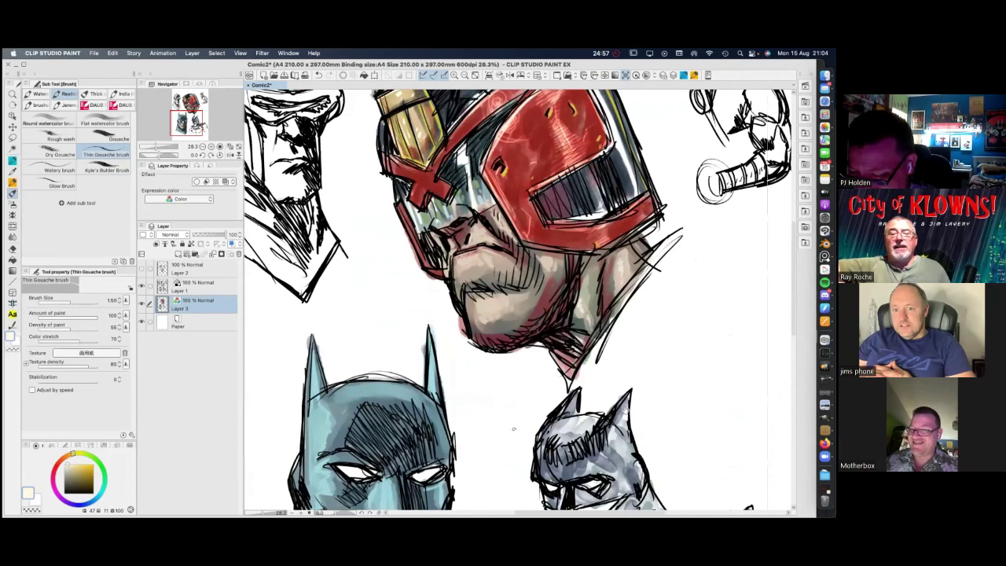
left_click(464, 76)
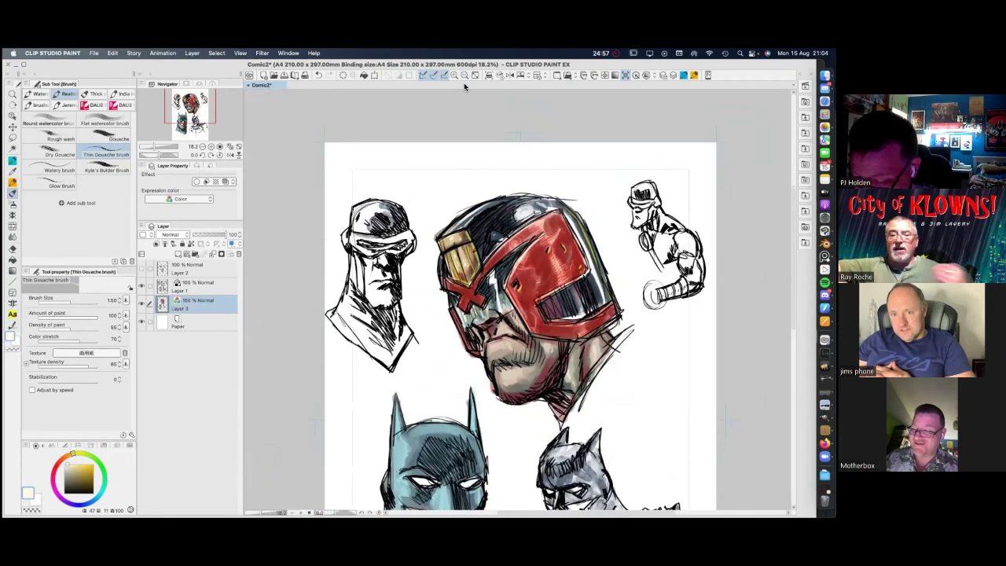
scroll(622, 380, "down", 5)
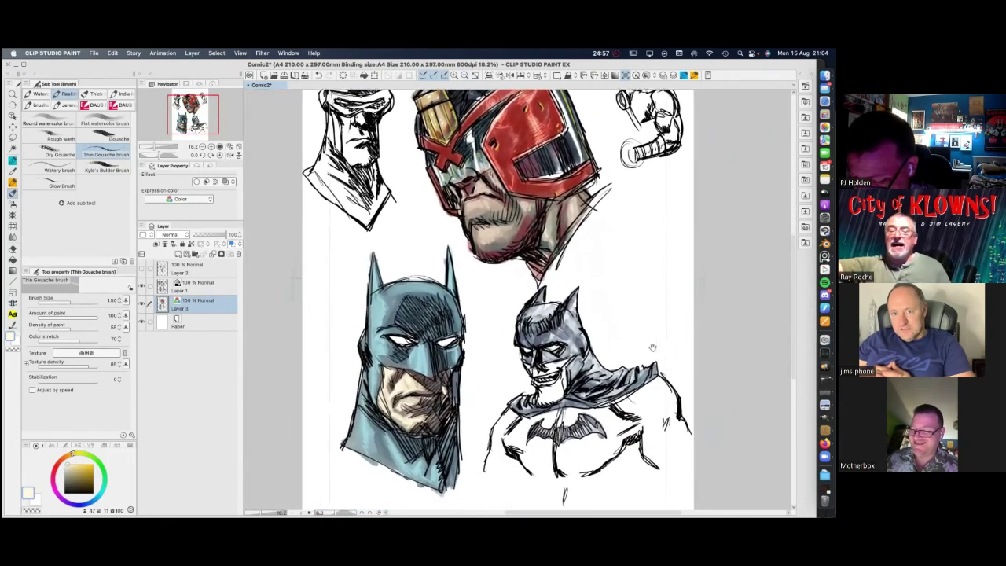
scroll(652, 383, "up", 3)
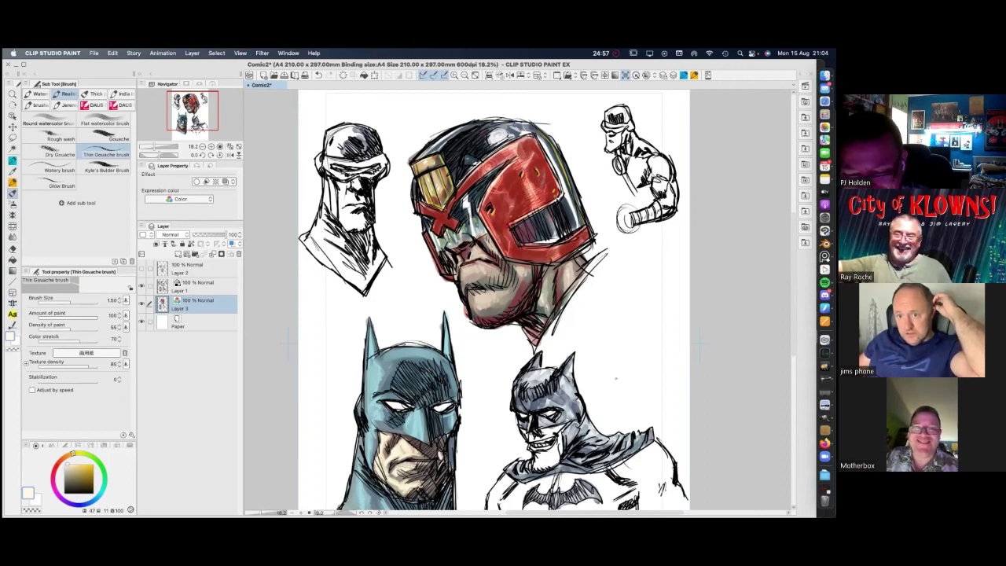
scroll(544, 302, "down", 2)
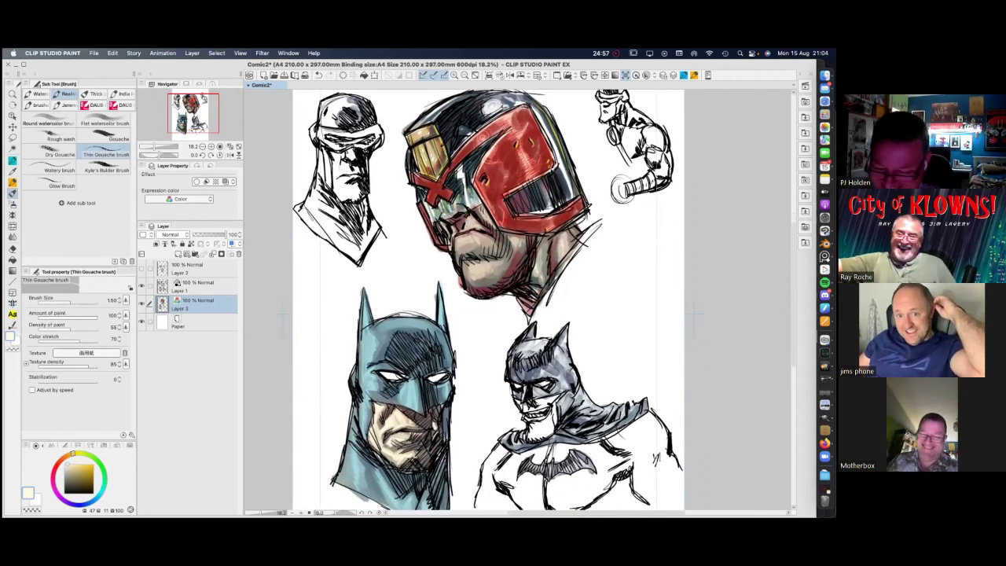